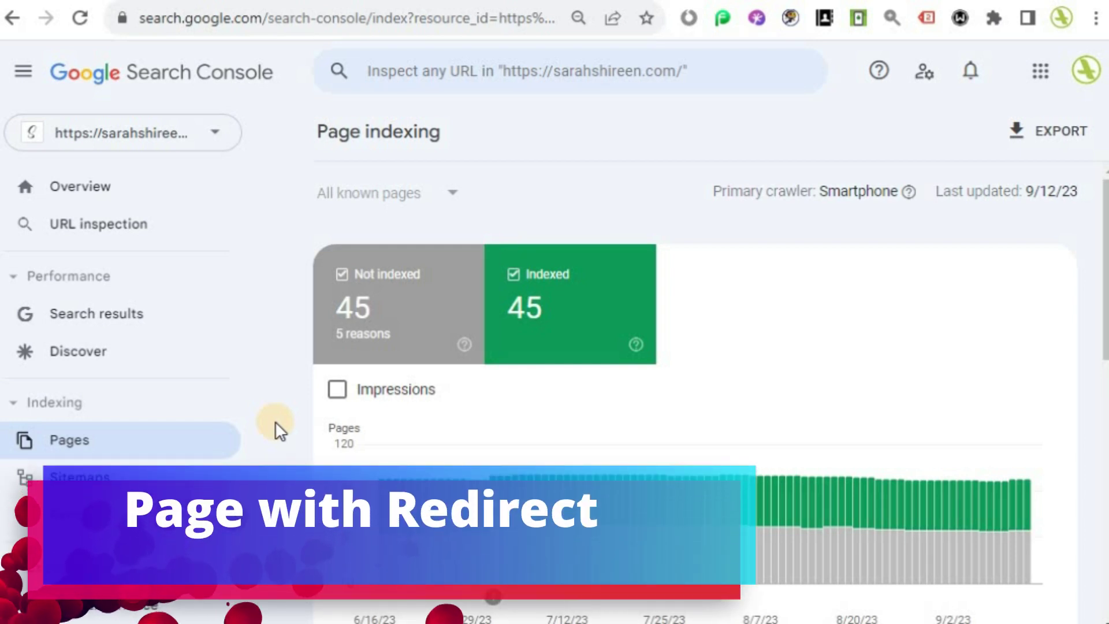
- Select the current blog's property again and review its page indexing summary and the reasons pages are not indexed
scroll(275, 421, "down", 10)
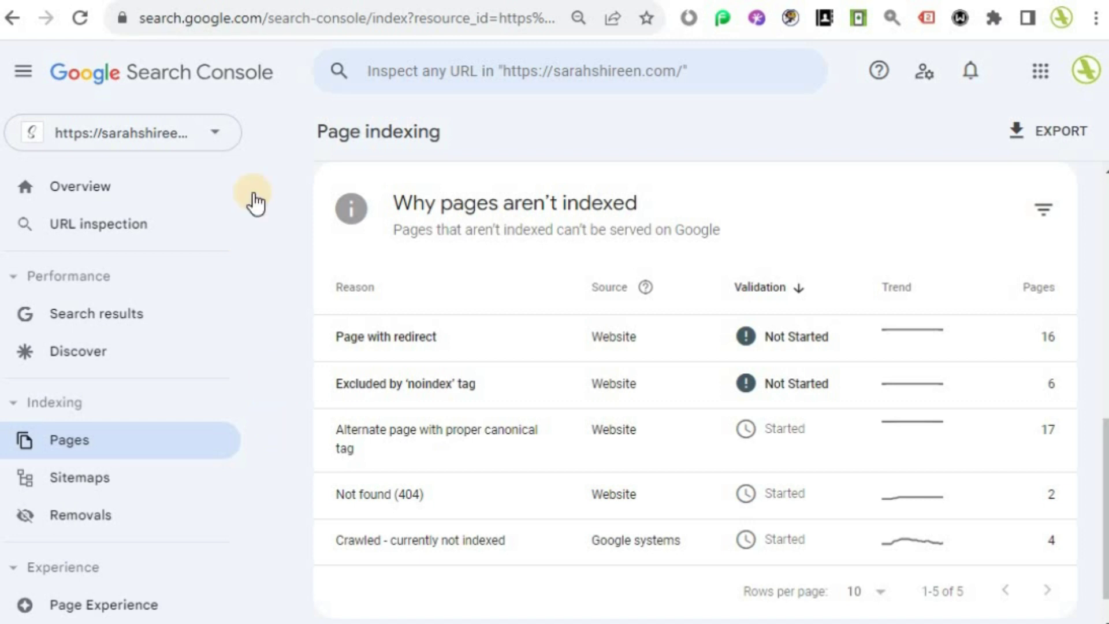
left_click(213, 133)
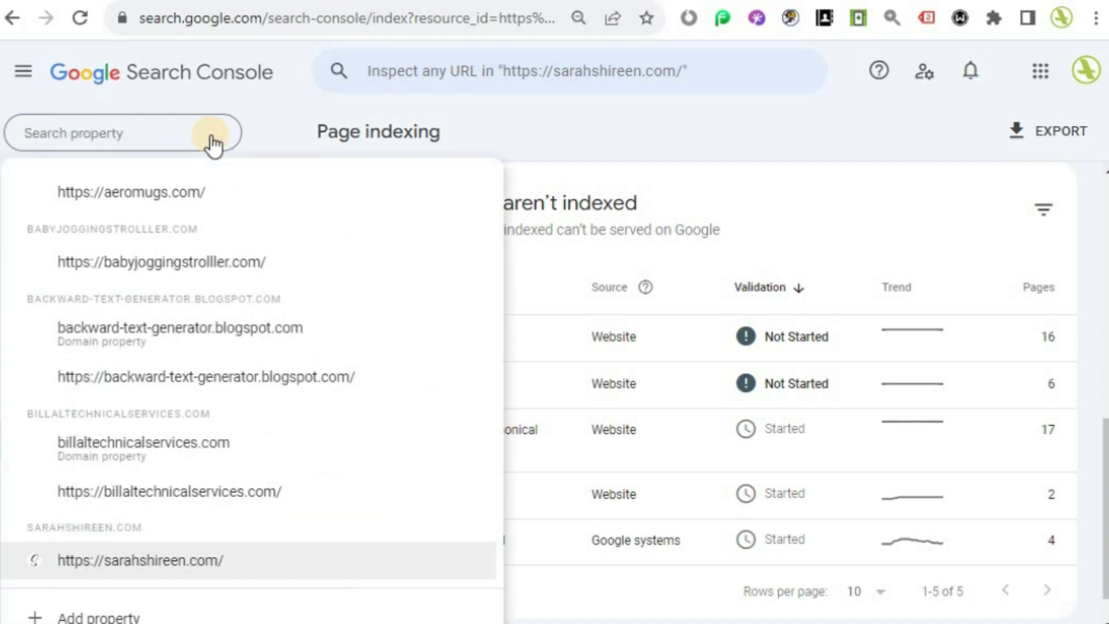
left_click(130, 558)
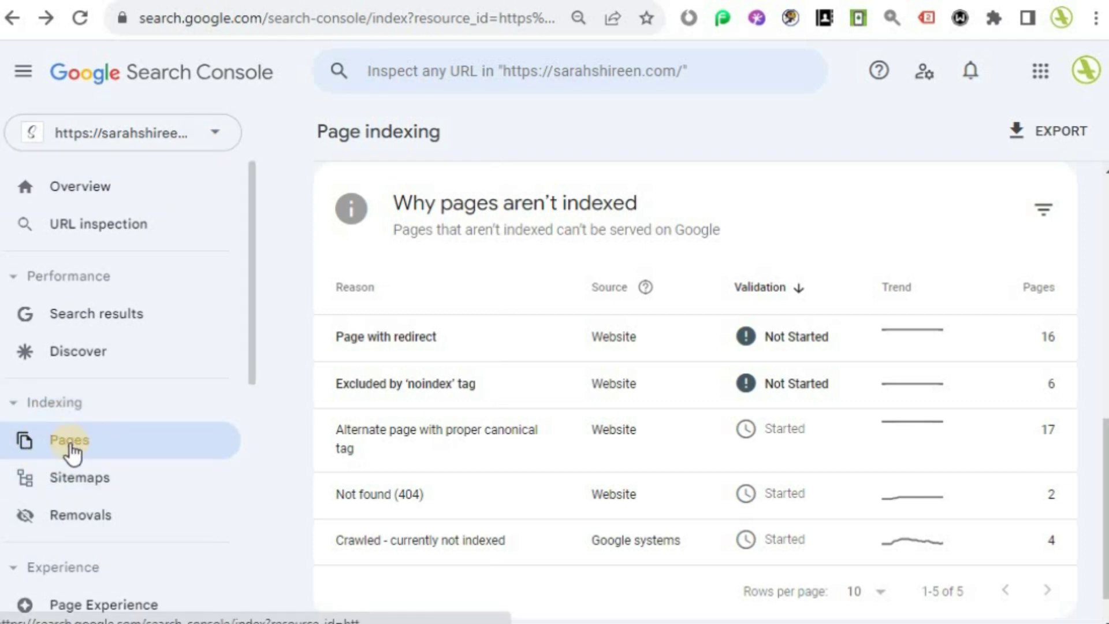
scroll(323, 435, "up", 10)
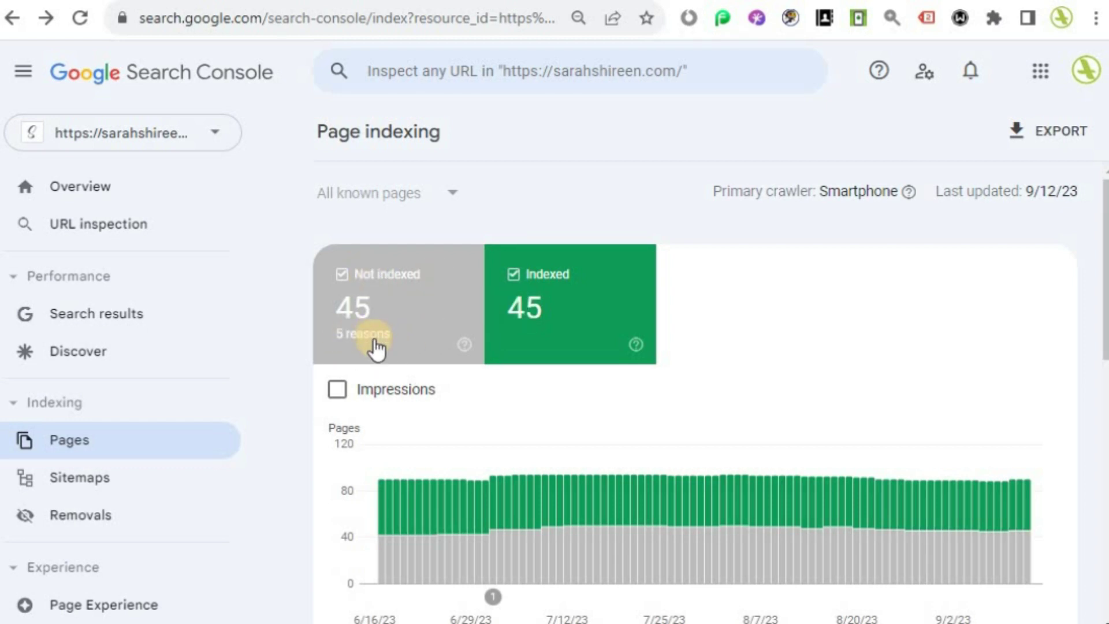
- Open the "Page with redirect" issue and examine its affected pages chart and example URLs
scroll(415, 399, "down", 12)
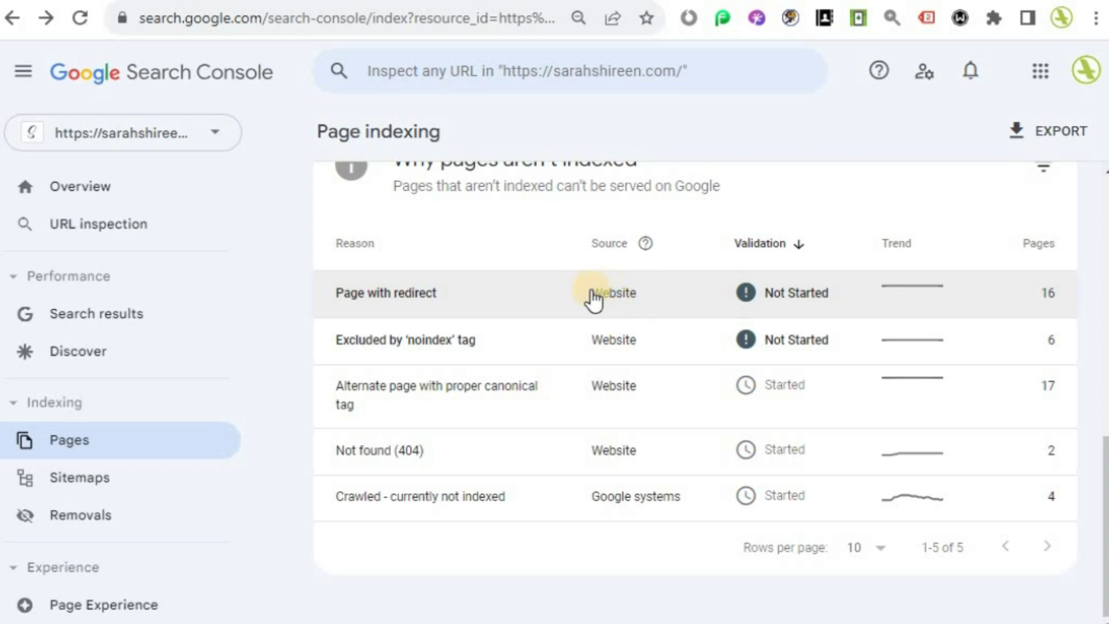
left_click(408, 296)
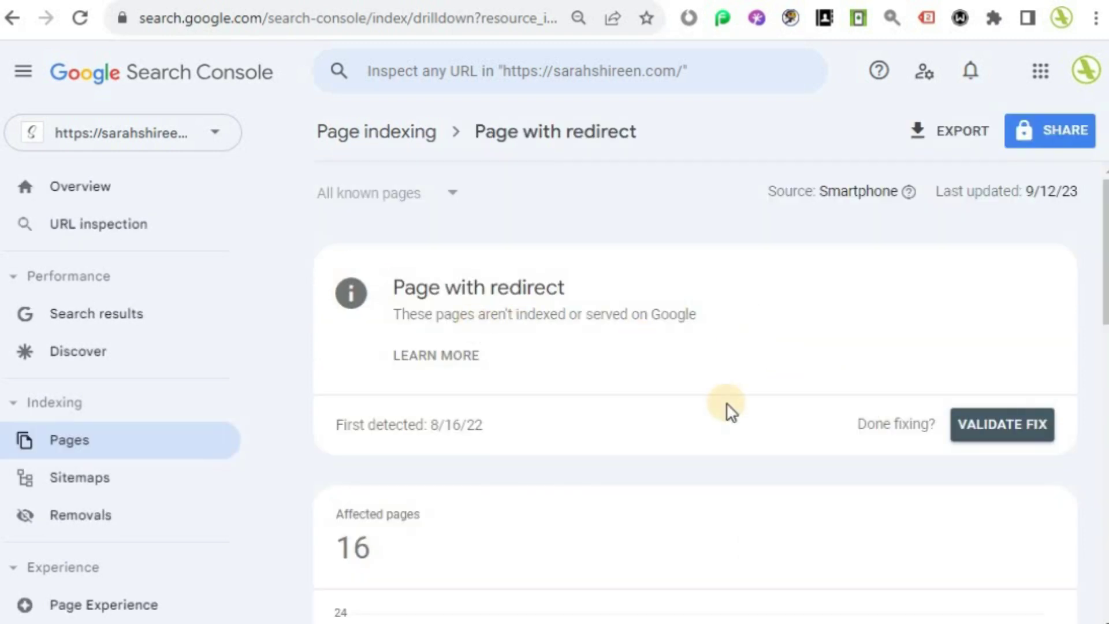
scroll(693, 375, "down", 3)
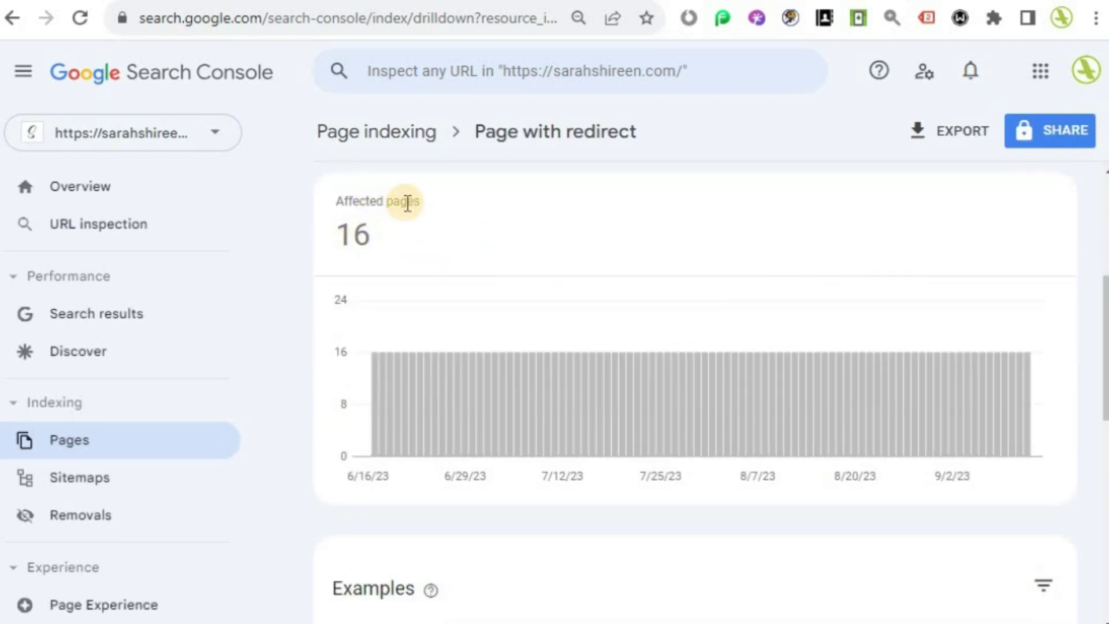
scroll(514, 285, "down", 8)
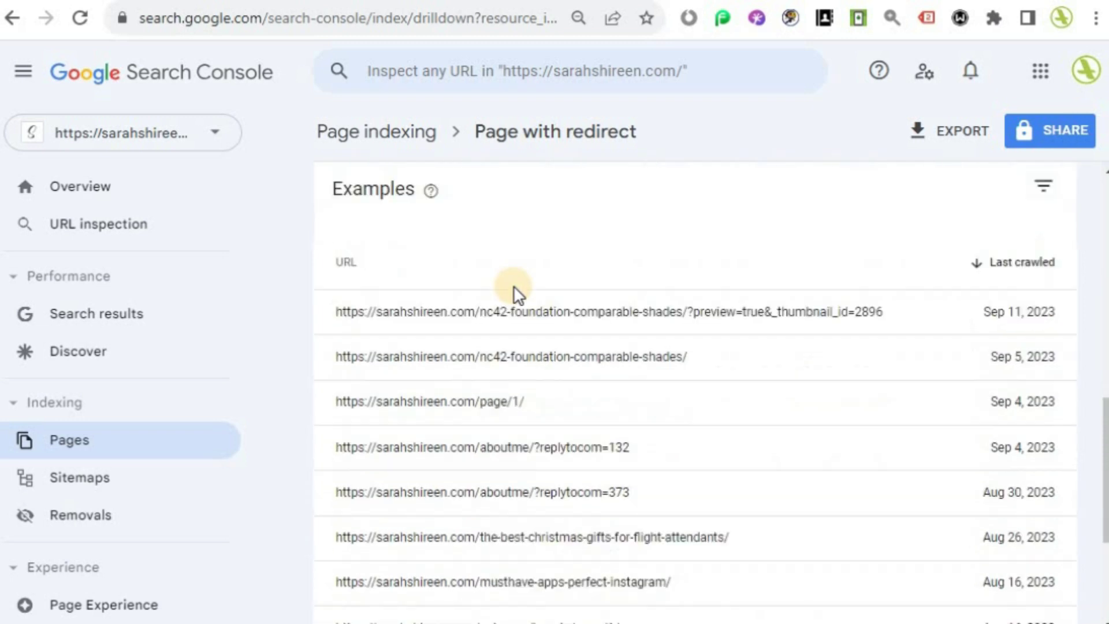
scroll(496, 293, "up", 2)
scroll(506, 292, "down", 4)
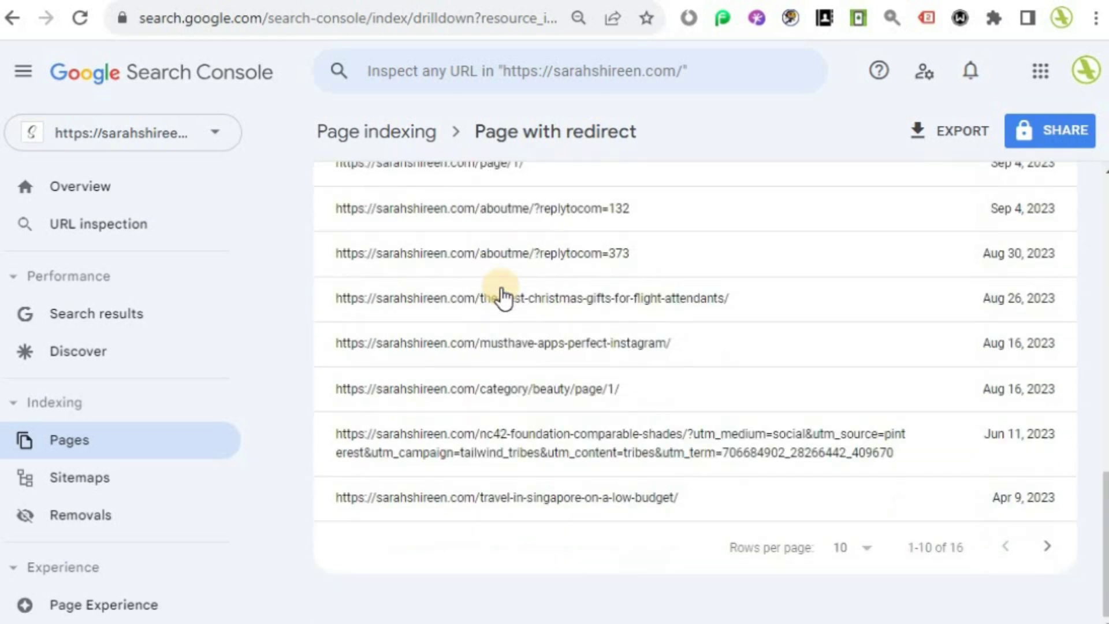
scroll(526, 570, "up", 3)
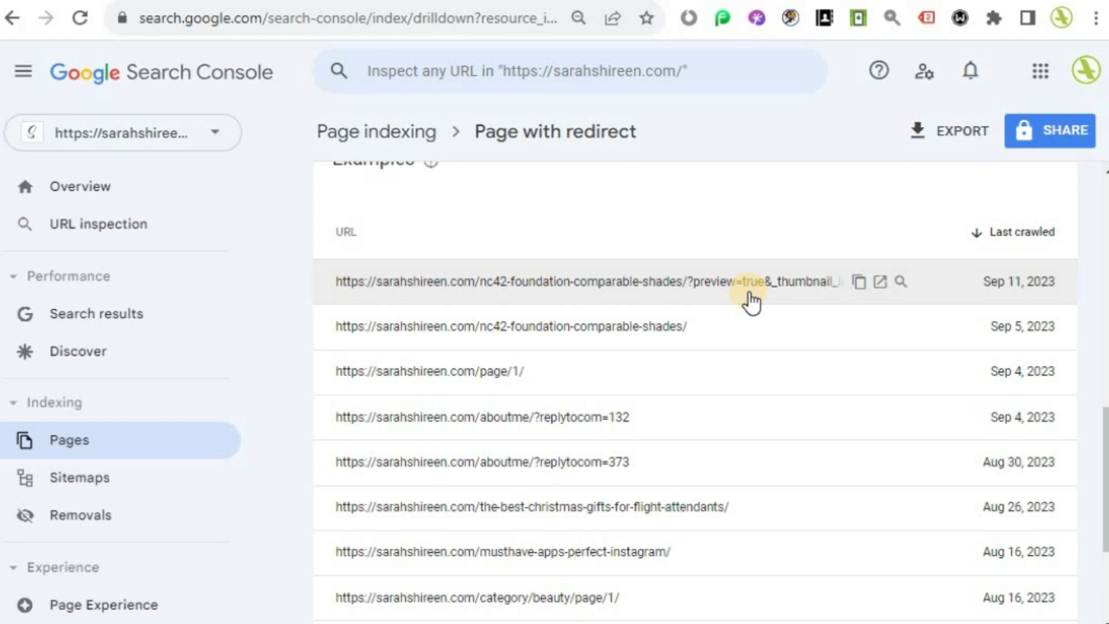
scroll(750, 379, "down", 4)
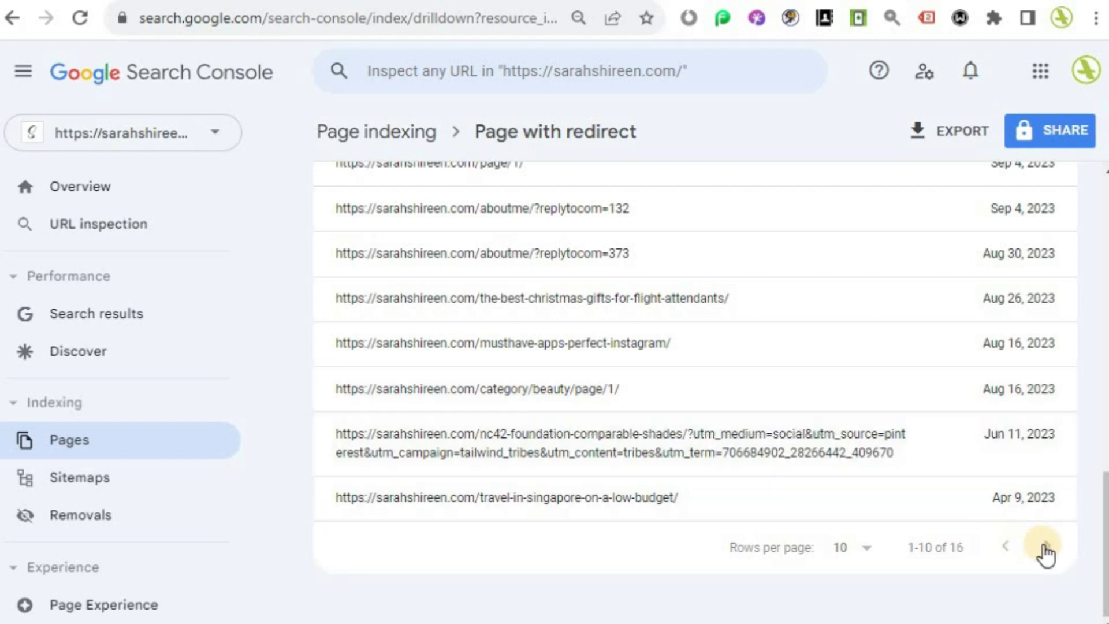
- Review the remaining redirect example URLs on the second page of the list and return to the first page
left_click(1045, 547)
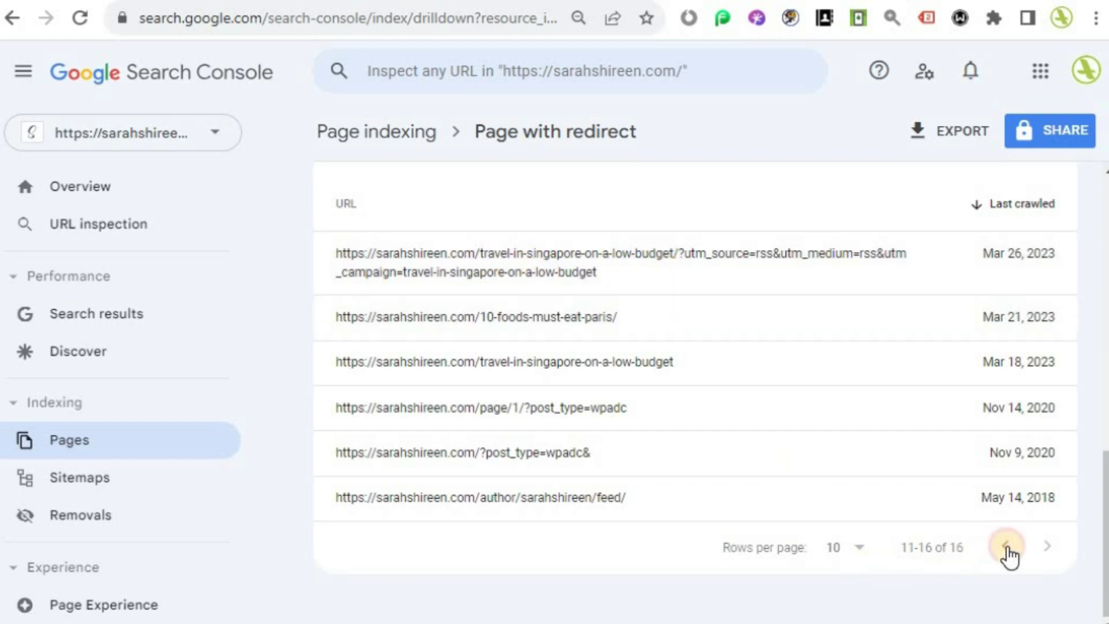
left_click(1007, 545)
scroll(833, 387, "up", 5)
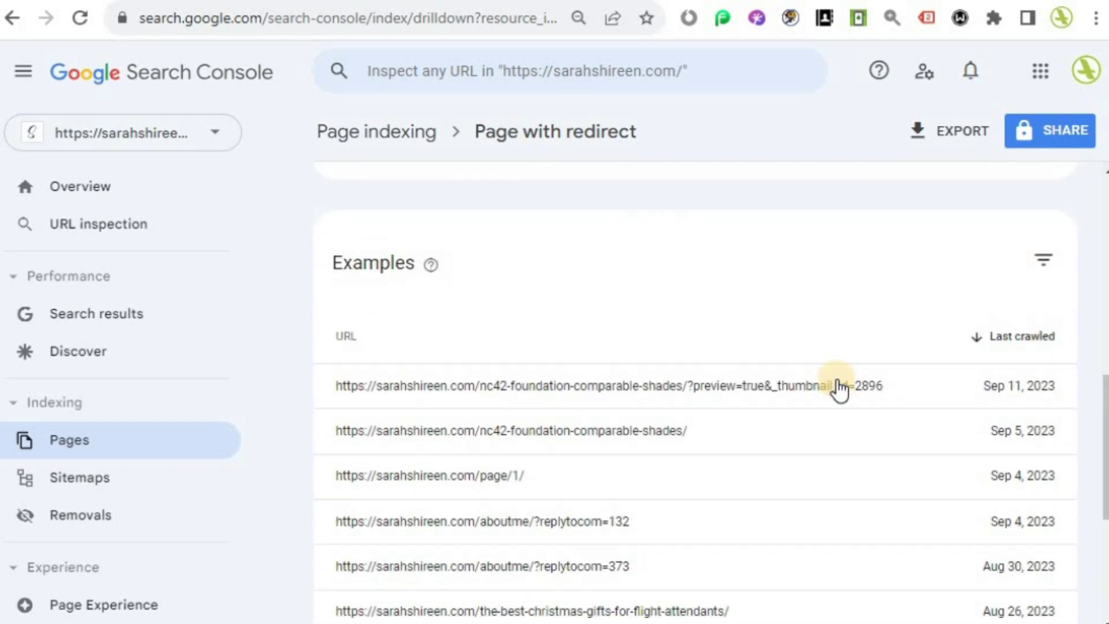
scroll(837, 388, "down", 3)
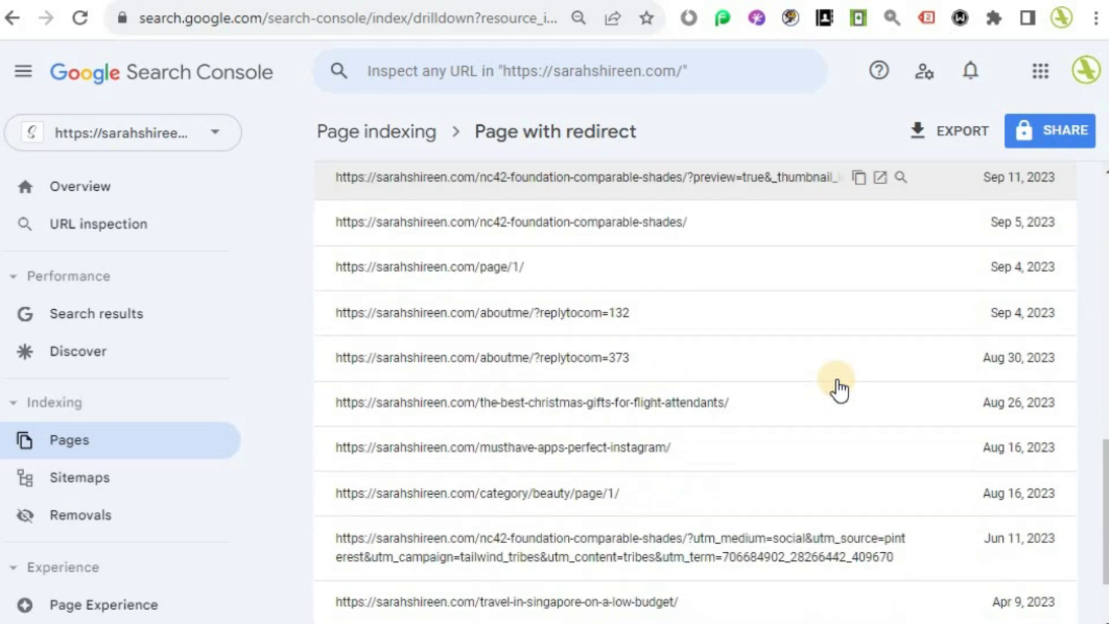
scroll(643, 310, "up", 2)
- Open the /page/1/ example URL on the live blog and examine the pagination below the posts
mouse_move(841, 302)
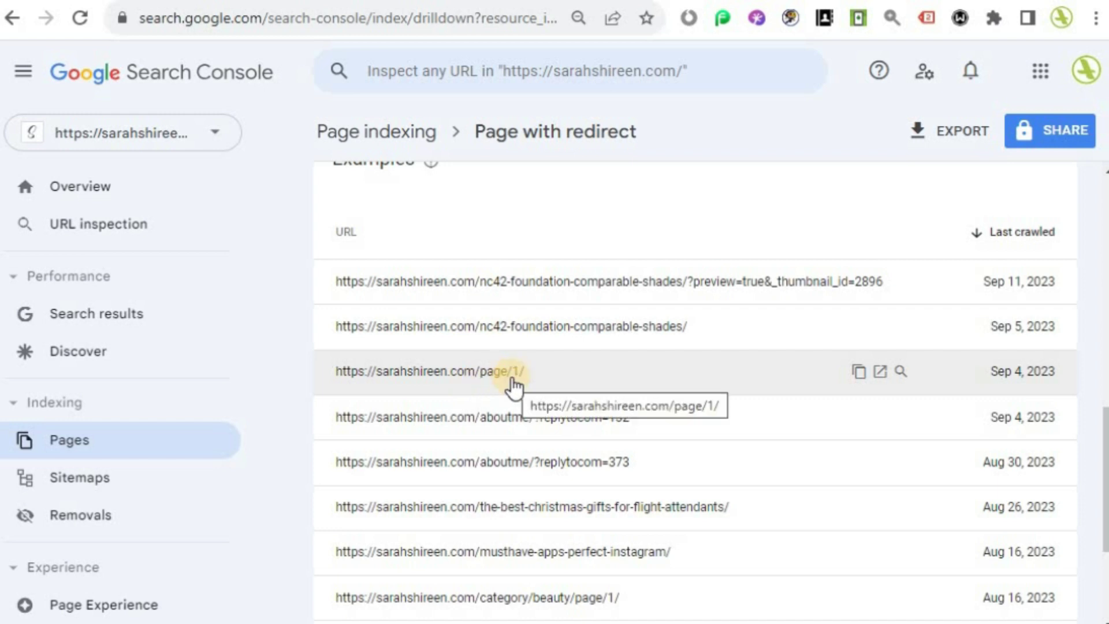
left_click(879, 371)
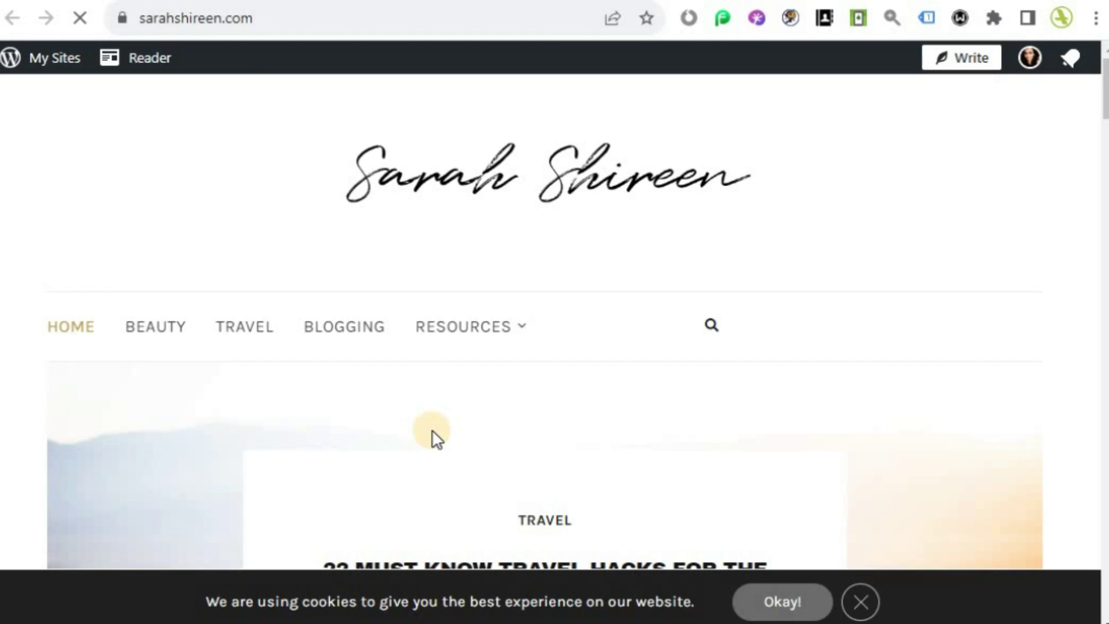
scroll(434, 437, "down", 20)
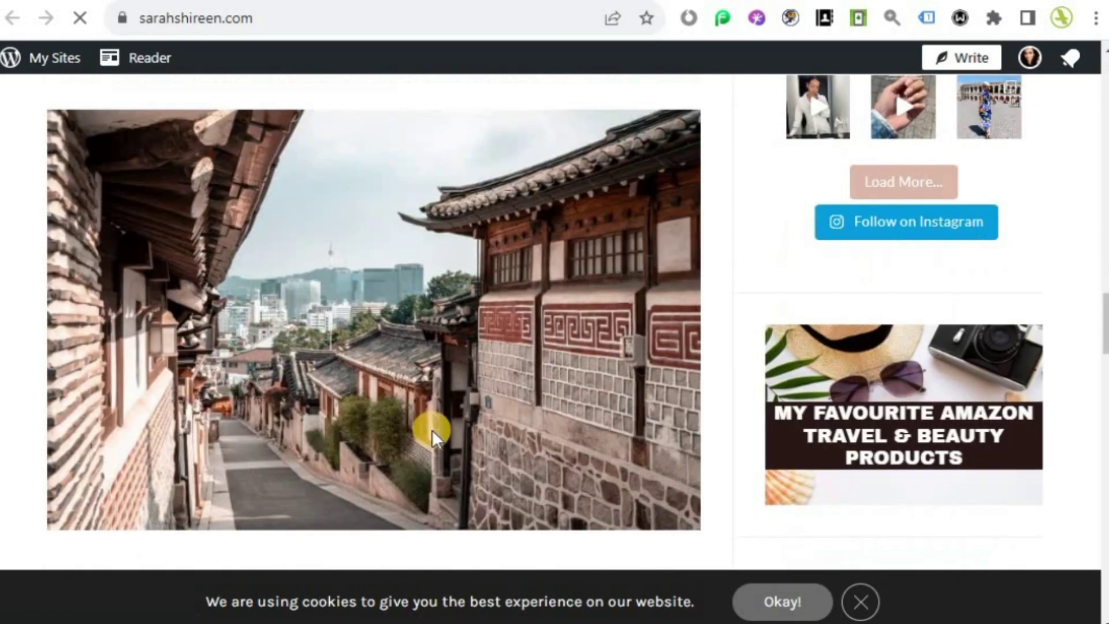
scroll(431, 428, "down", 20)
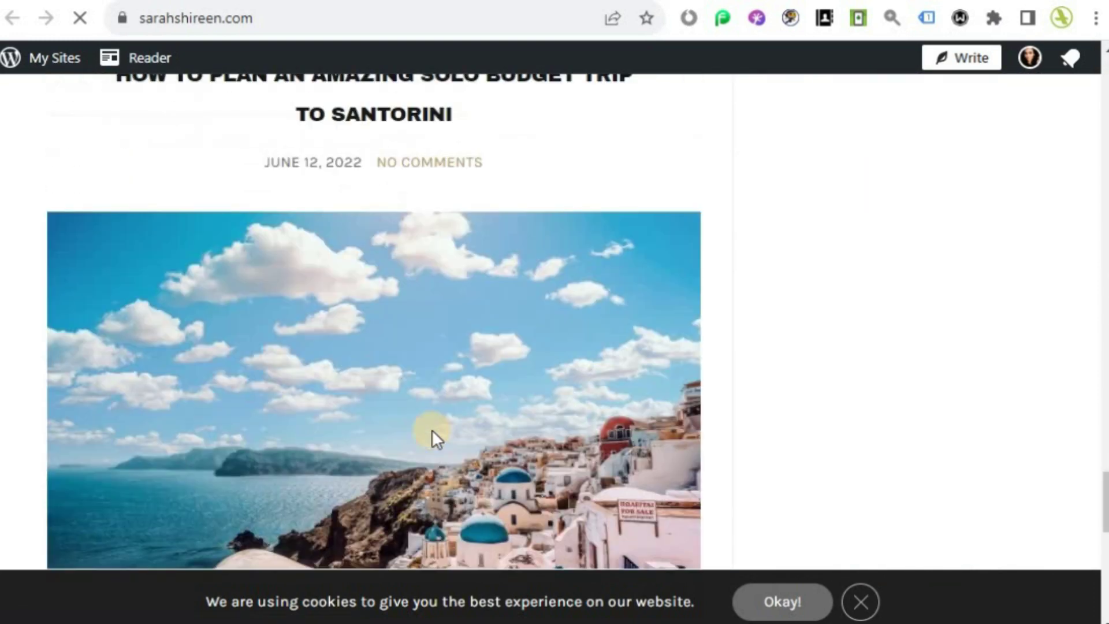
scroll(431, 428, "down", 15)
scroll(431, 433, "up", 5)
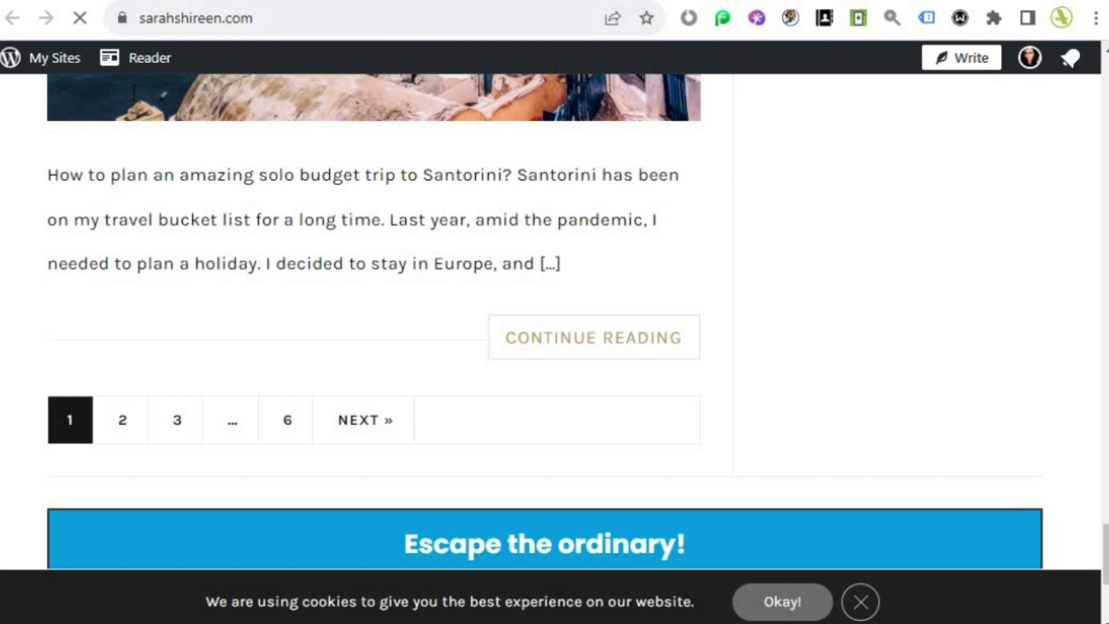
- Compare the listed /page/1/ URL with the live blog, and open the blog's page 2 to inspect its web address
key("ctrl+w")
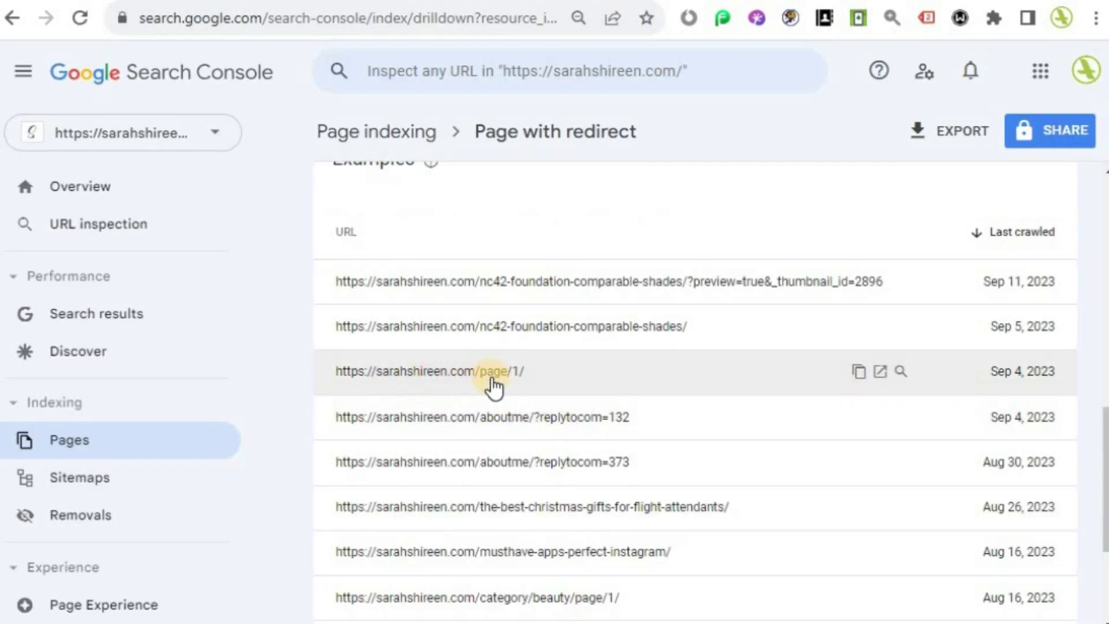
left_click(652, 2)
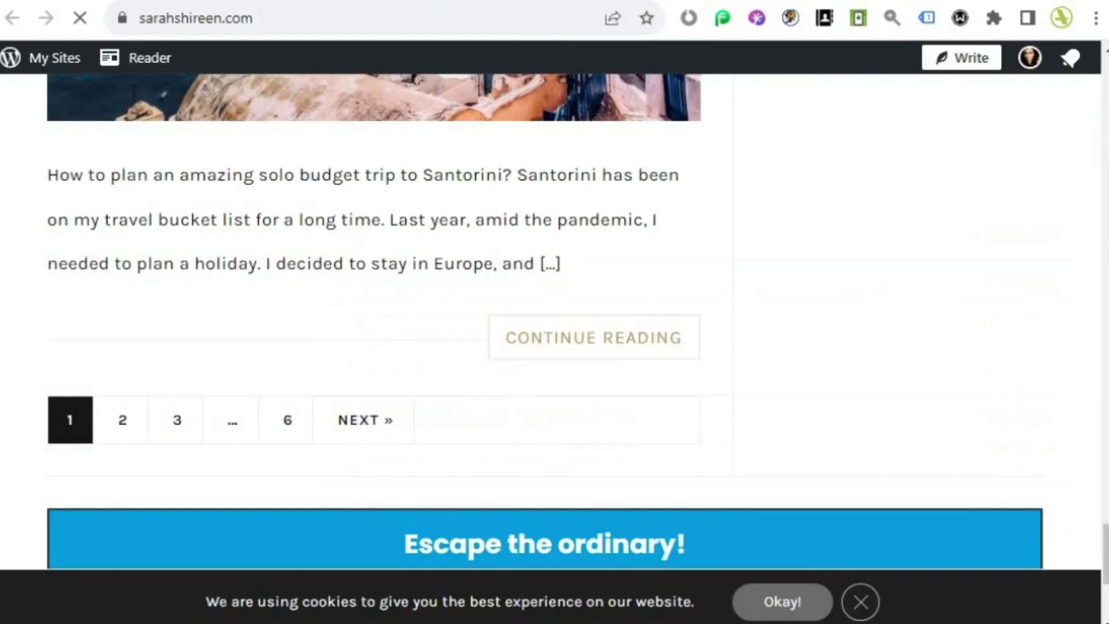
left_click(130, 430)
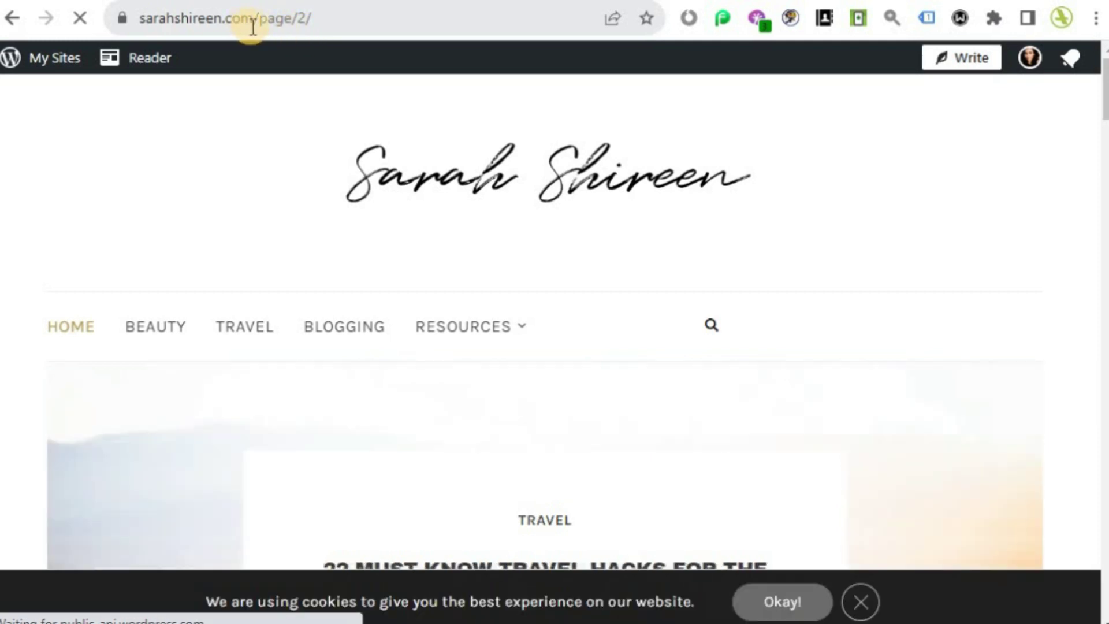
left_click_drag(324, 19, 267, 18)
left_click_drag(197, 18, 141, 18)
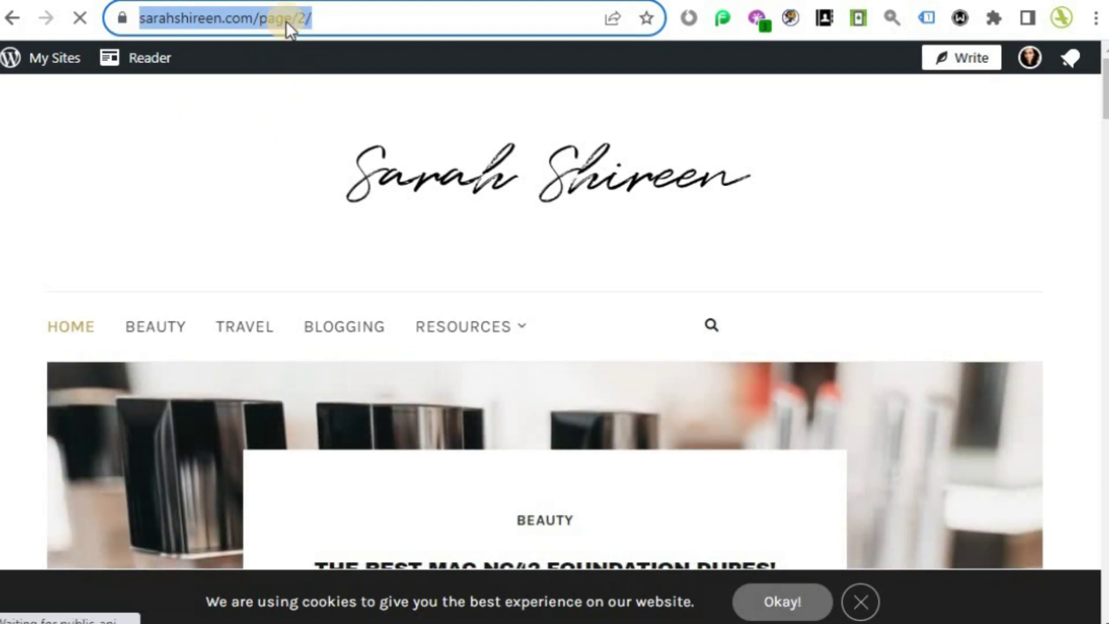
left_click(411, 20)
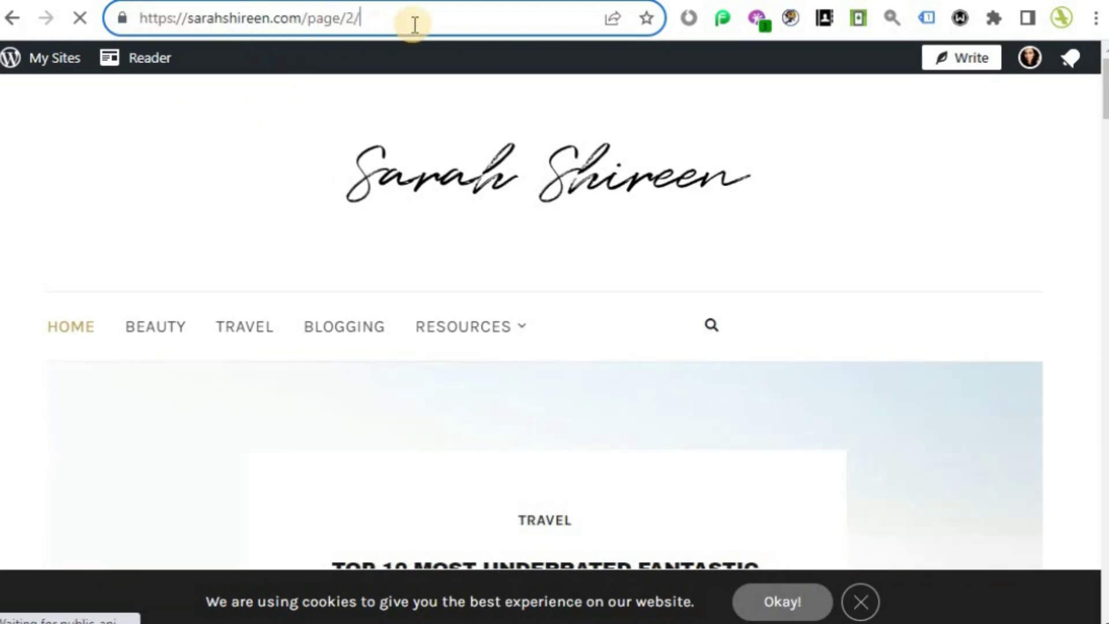
left_click_drag(359, 18, 140, 15)
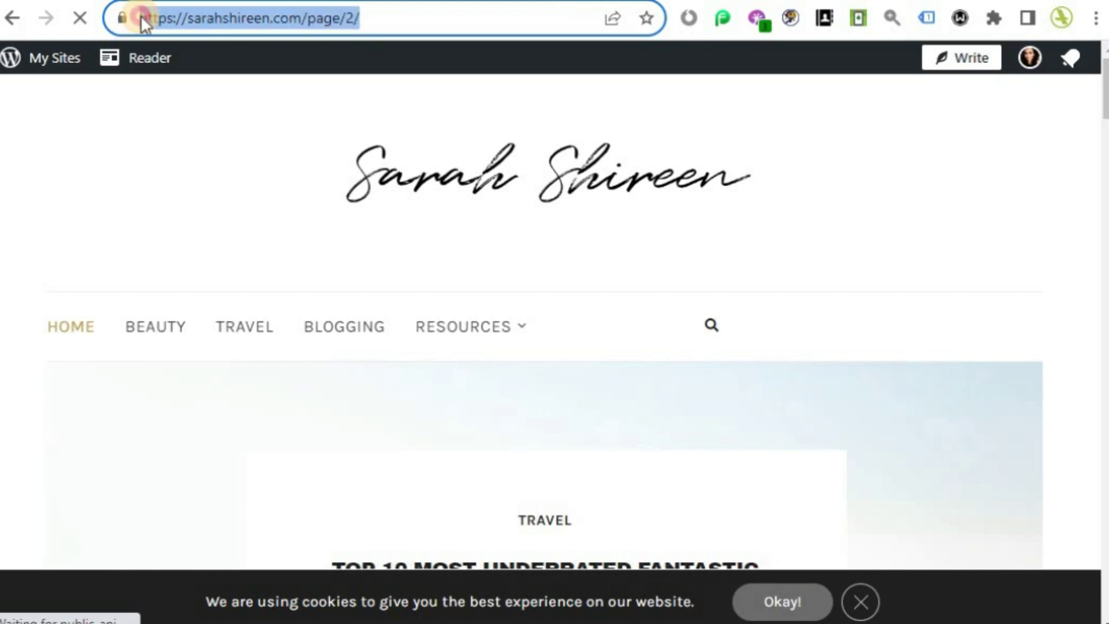
left_click(387, 18)
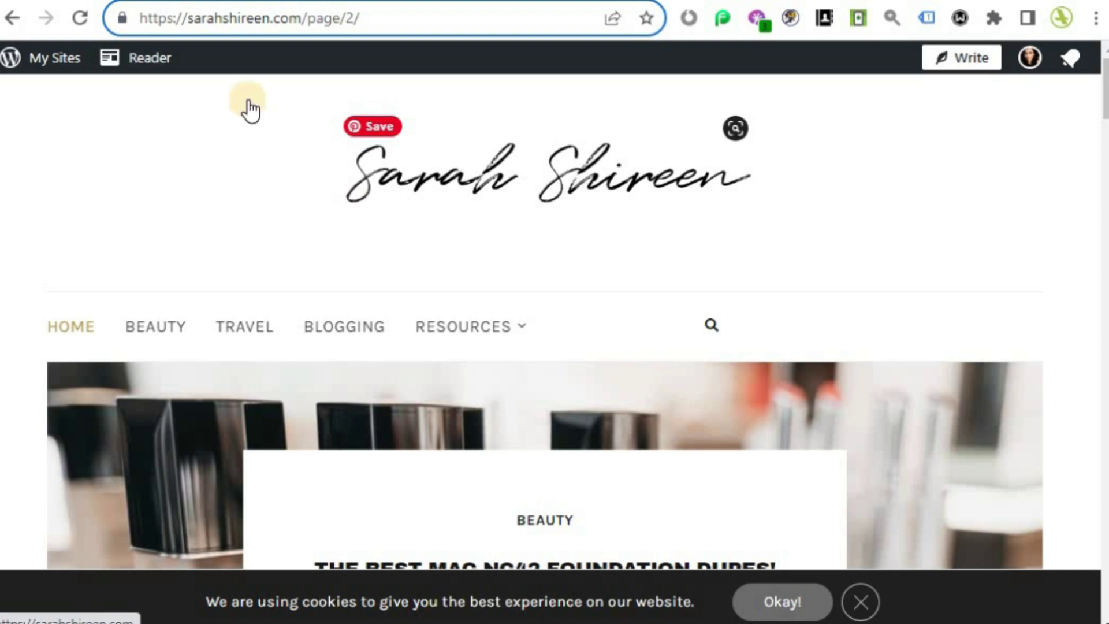
left_click_drag(362, 18, 139, 16)
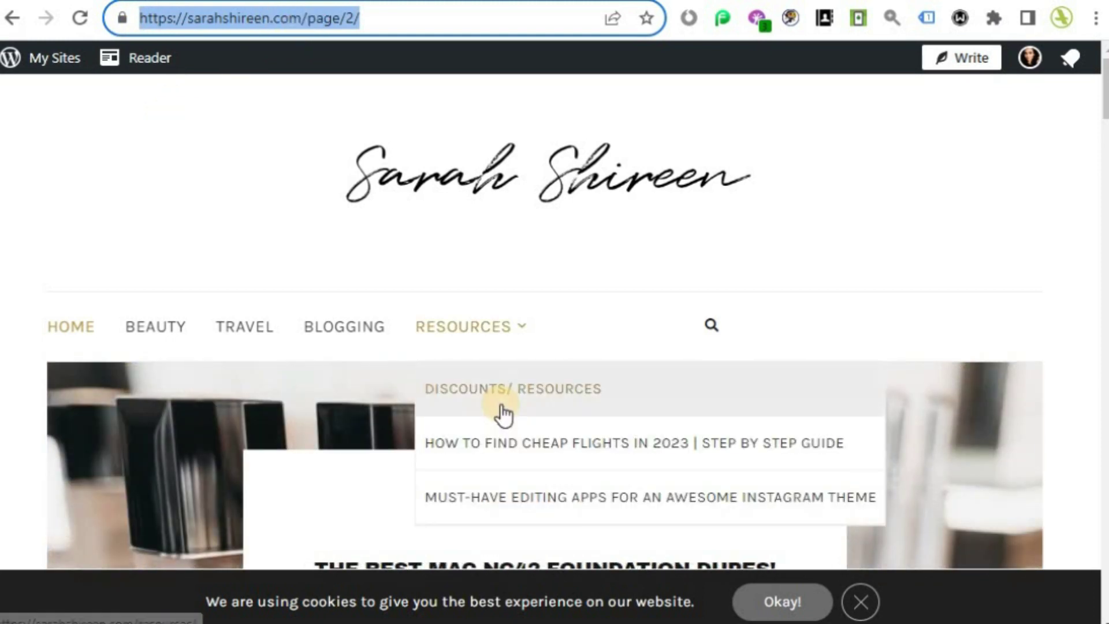
- Open page 3 of the blog from the pagination below the posts to check its web address
scroll(503, 413, "down", 10)
scroll(502, 413, "down", 10)
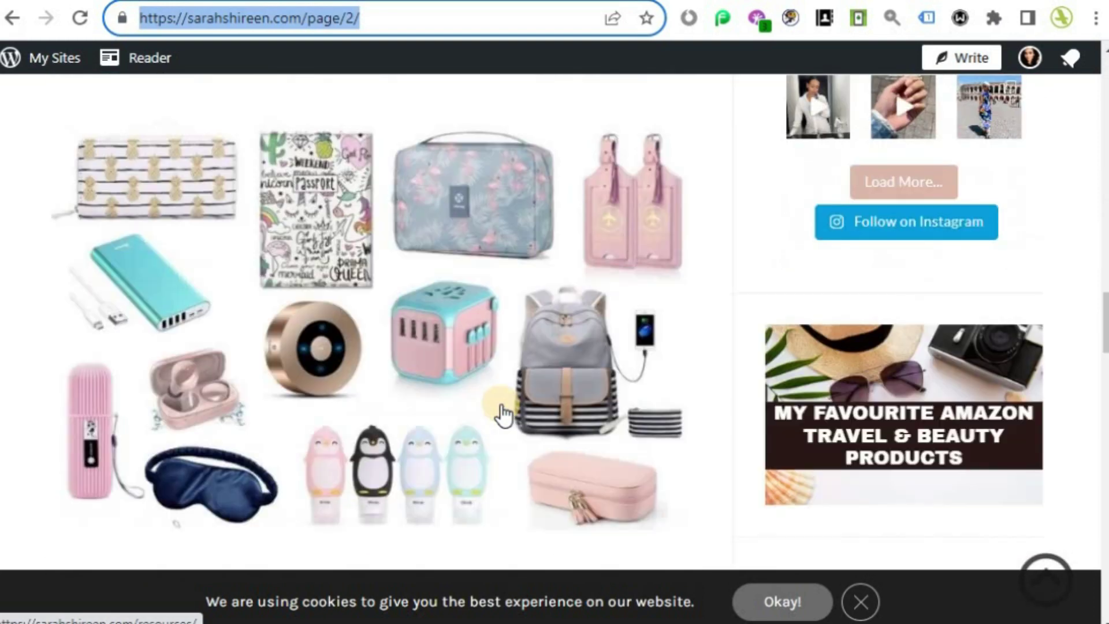
scroll(502, 413, "down", 15)
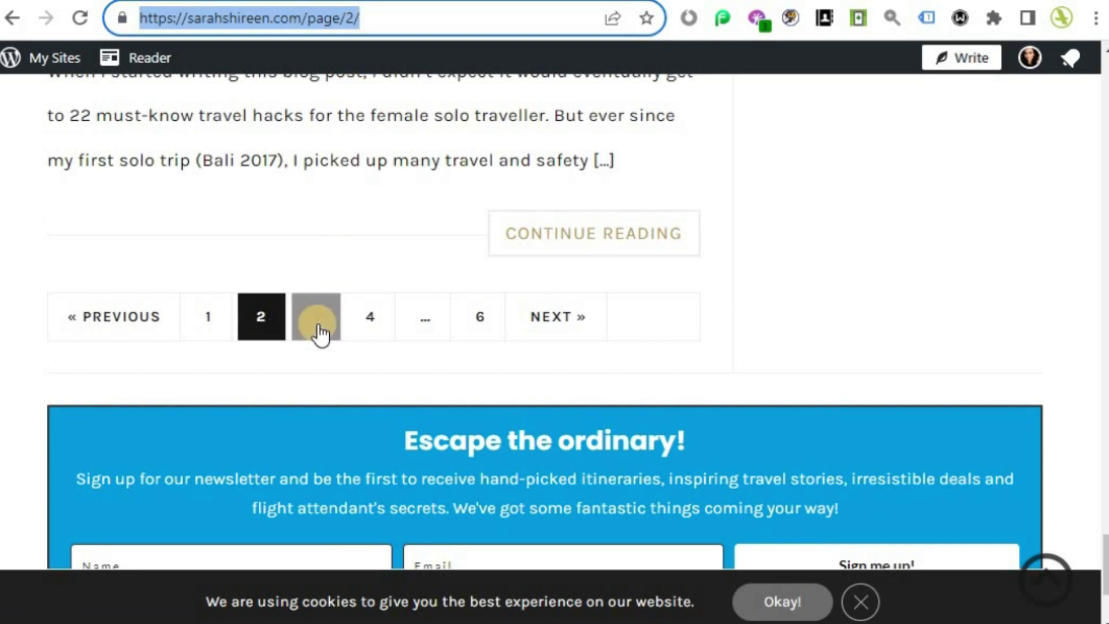
left_click(318, 329)
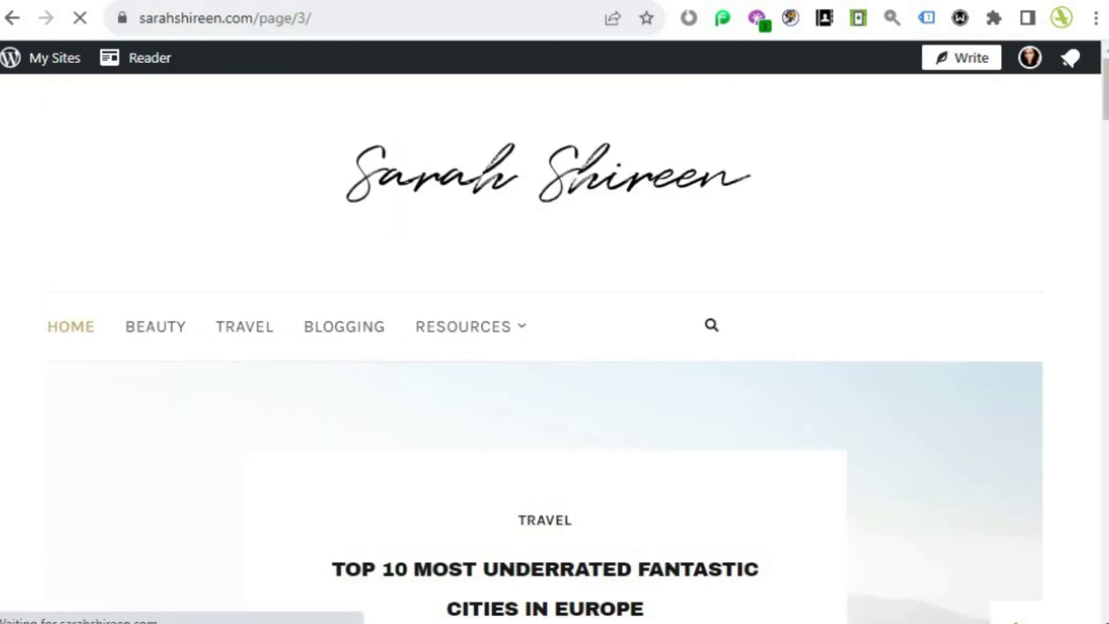
- Return to Google Search Console and re-examine the example URLs in the "Page with redirect" report
key("ctrl+w")
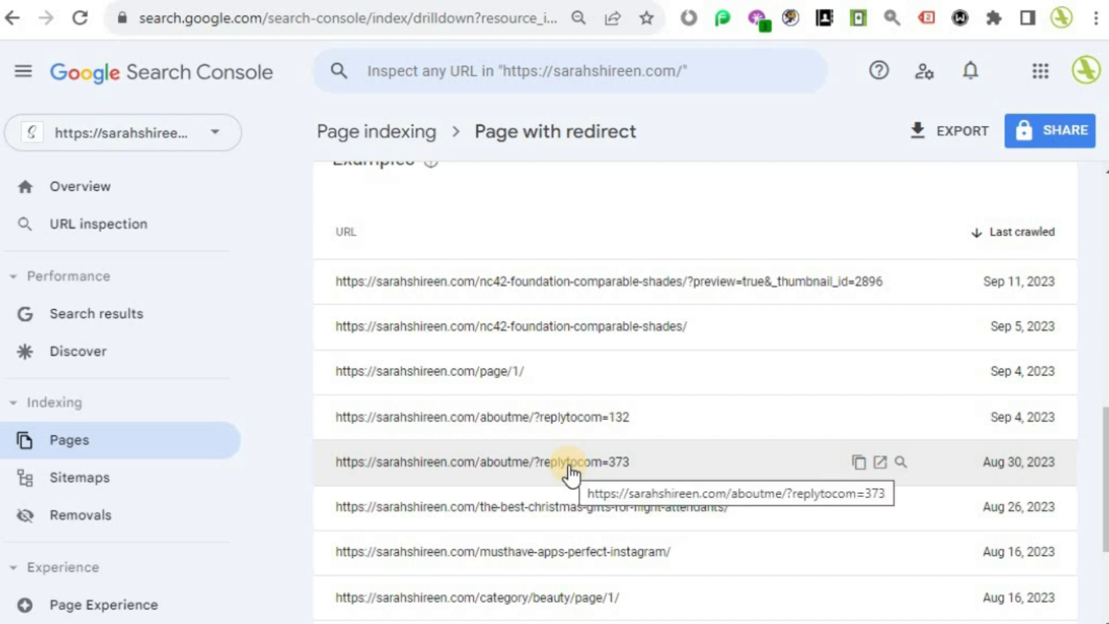
scroll(572, 477, "down", 2)
scroll(572, 474, "up", 2)
scroll(572, 473, "down", 2)
scroll(571, 473, "up", 2)
scroll(571, 471, "down", 4)
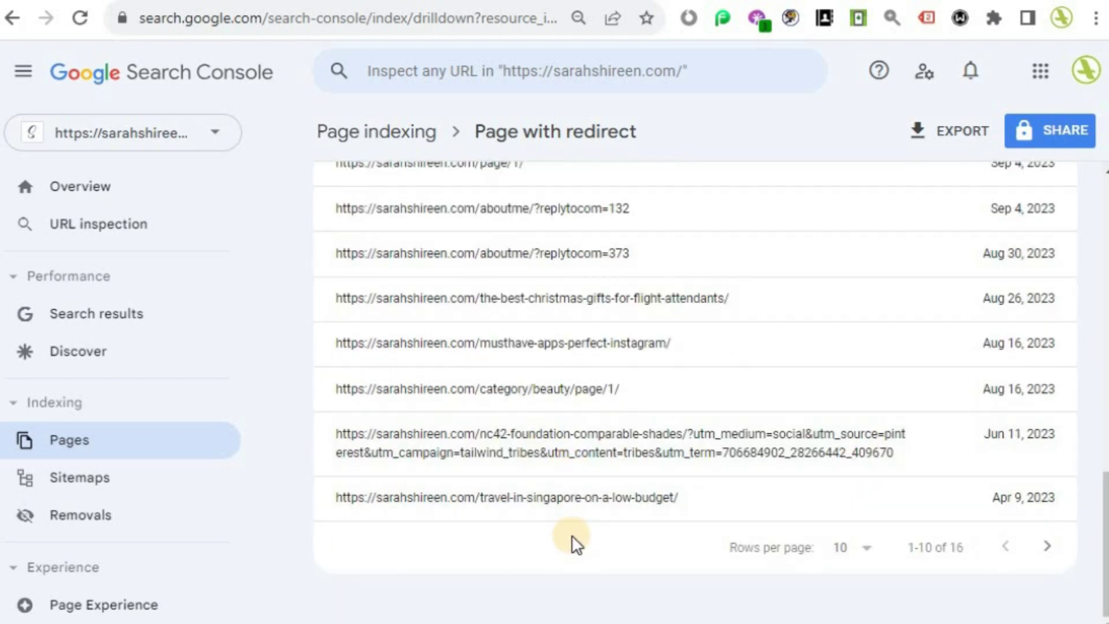
- Copy the /page/1/ URL from the redirect examples and open the Removals page
scroll(574, 543, "up", 4)
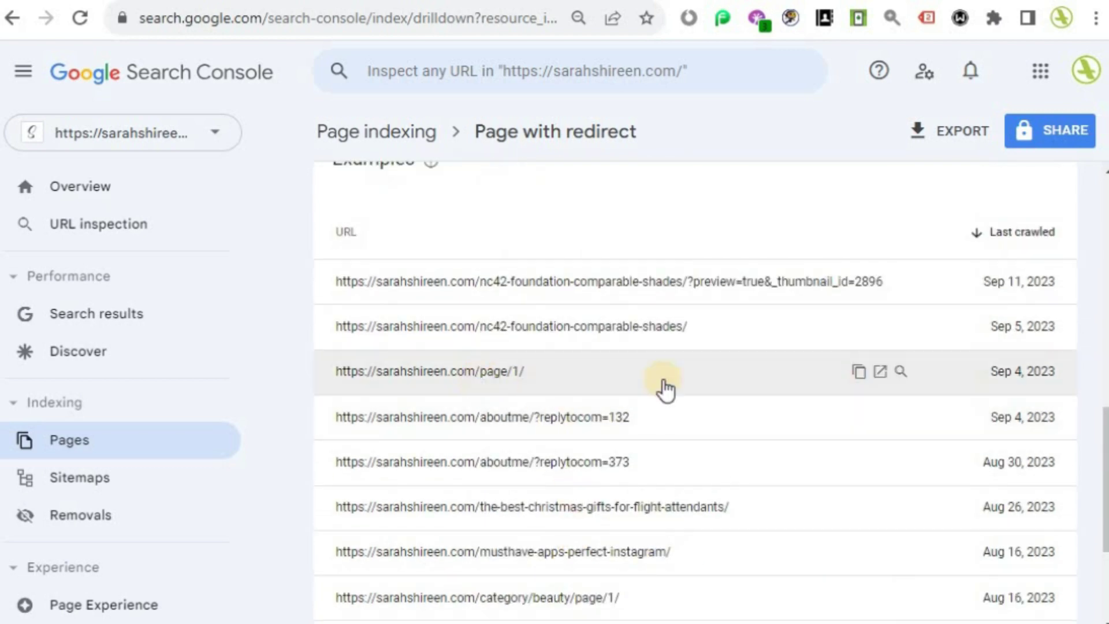
left_click(859, 372)
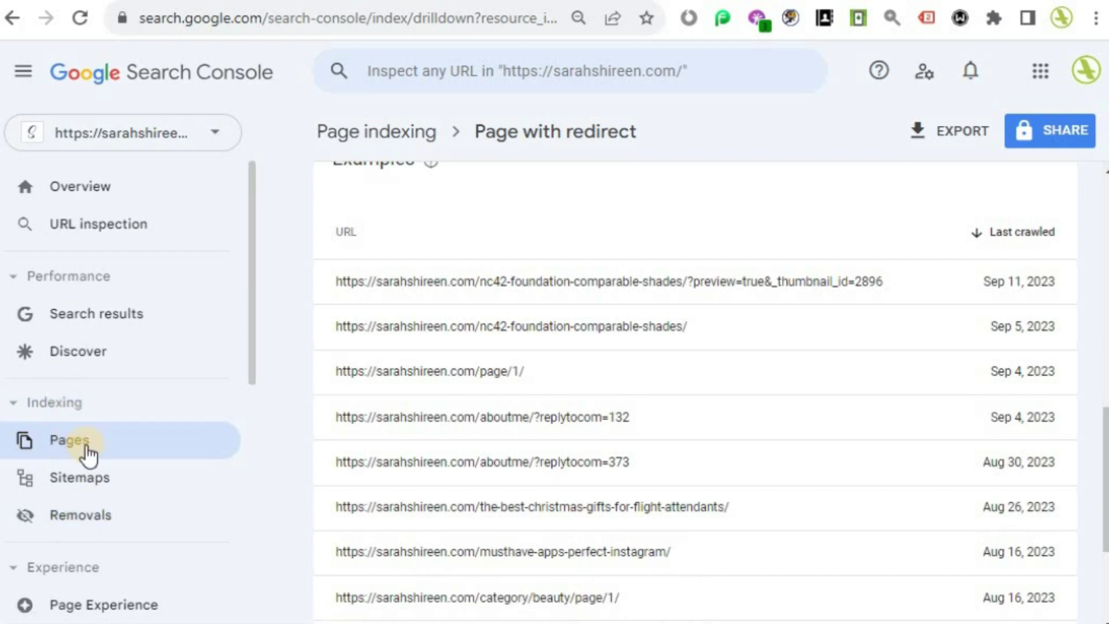
left_click(102, 516)
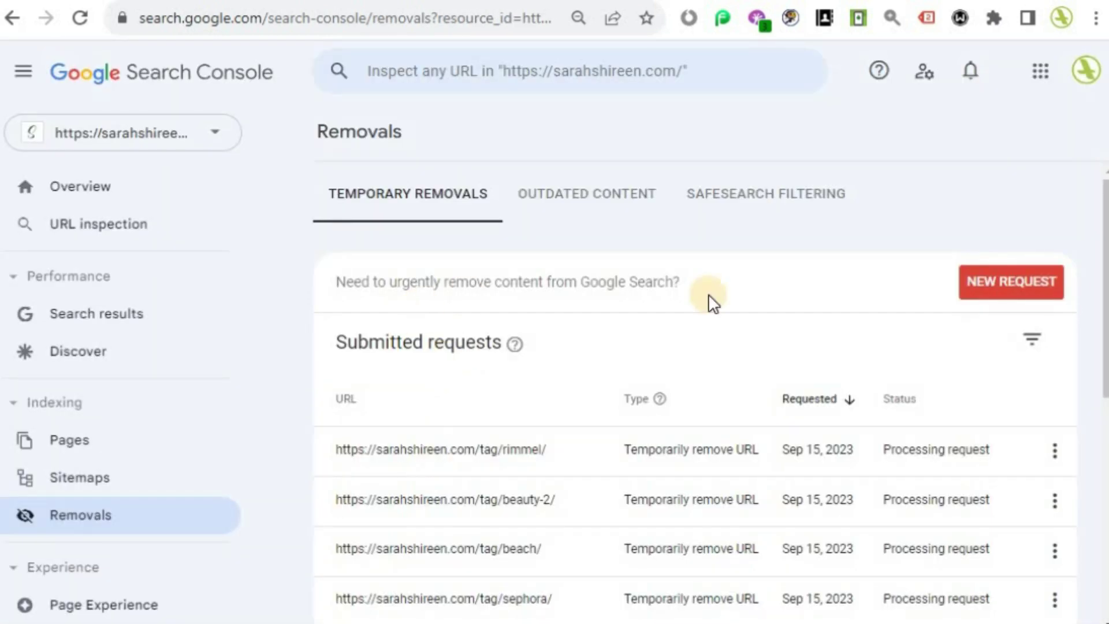
- Submit a temporary removal request for the copied /page/1/ URL, limited to this URL only
left_click(1001, 284)
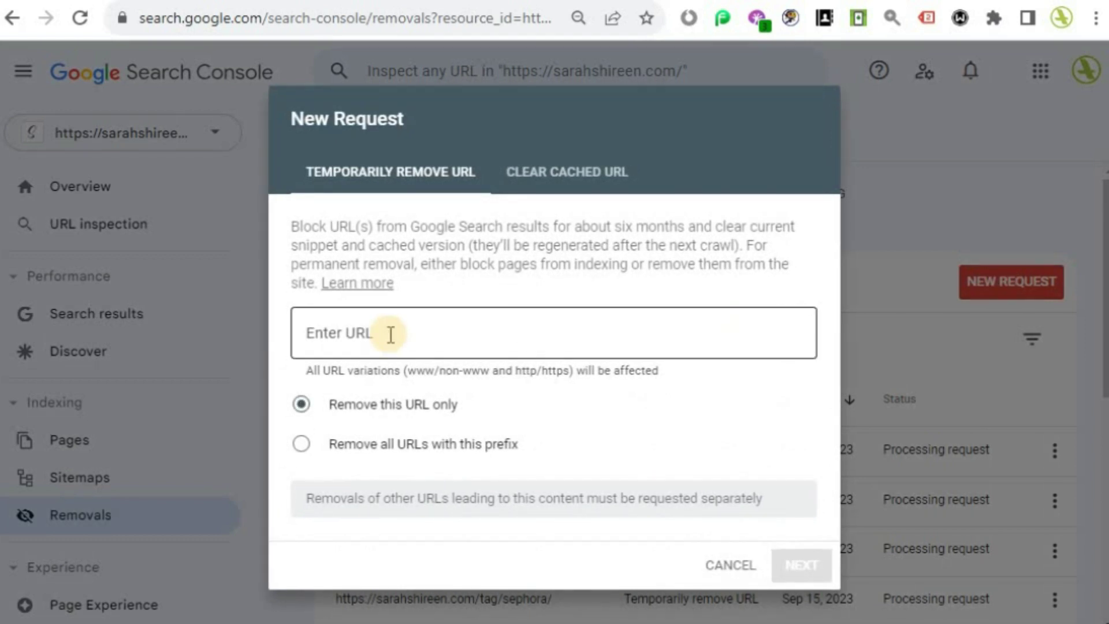
left_click(390, 333)
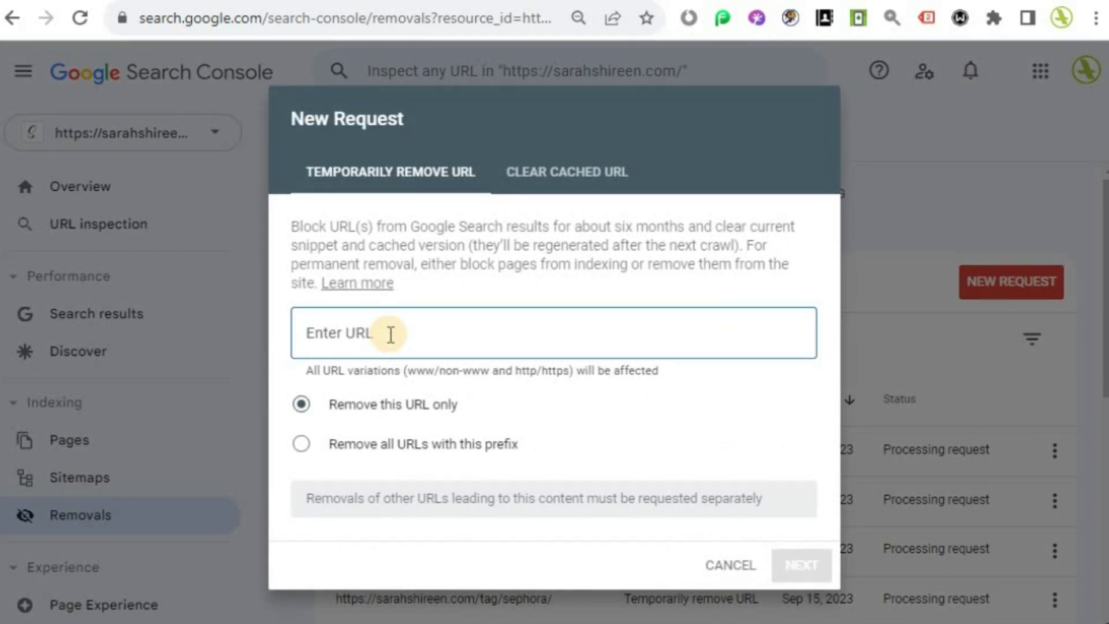
key("ctrl+v")
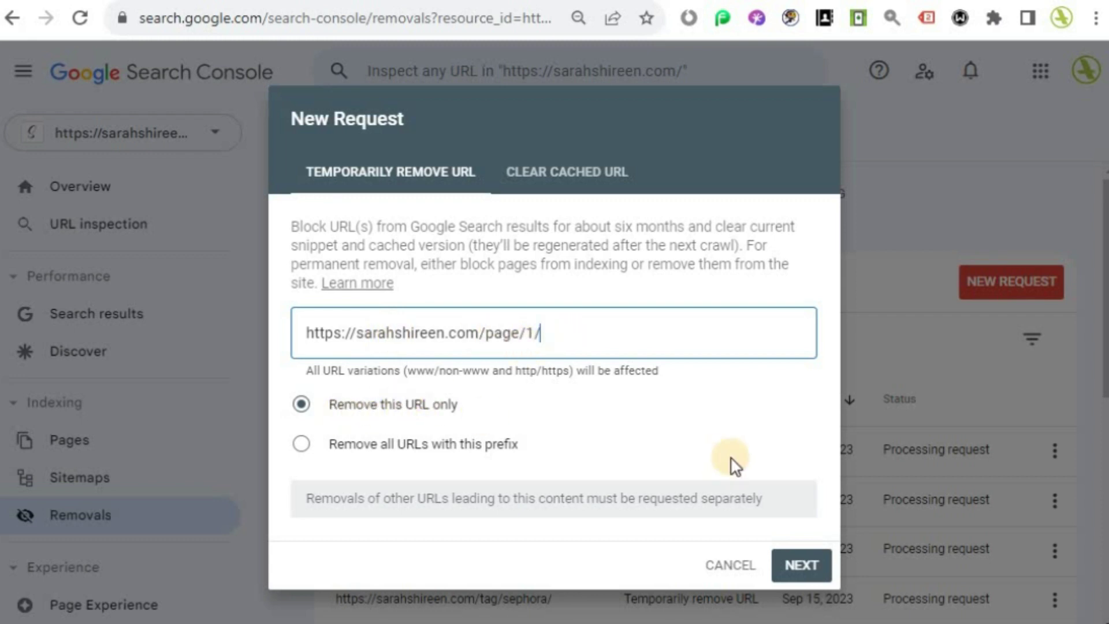
left_click(809, 564)
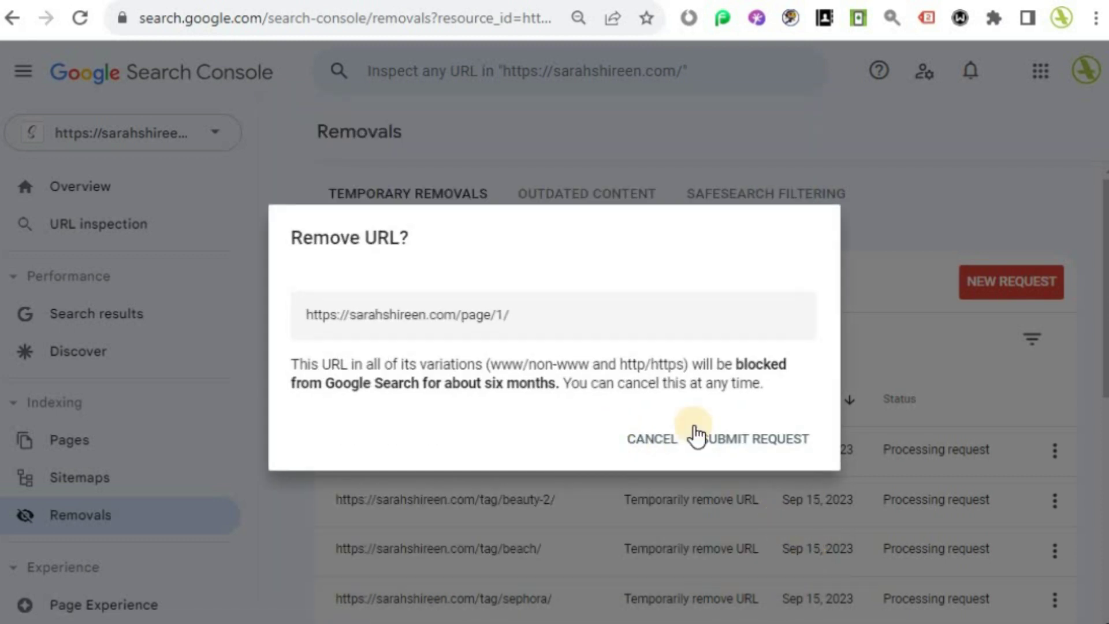
left_click(771, 440)
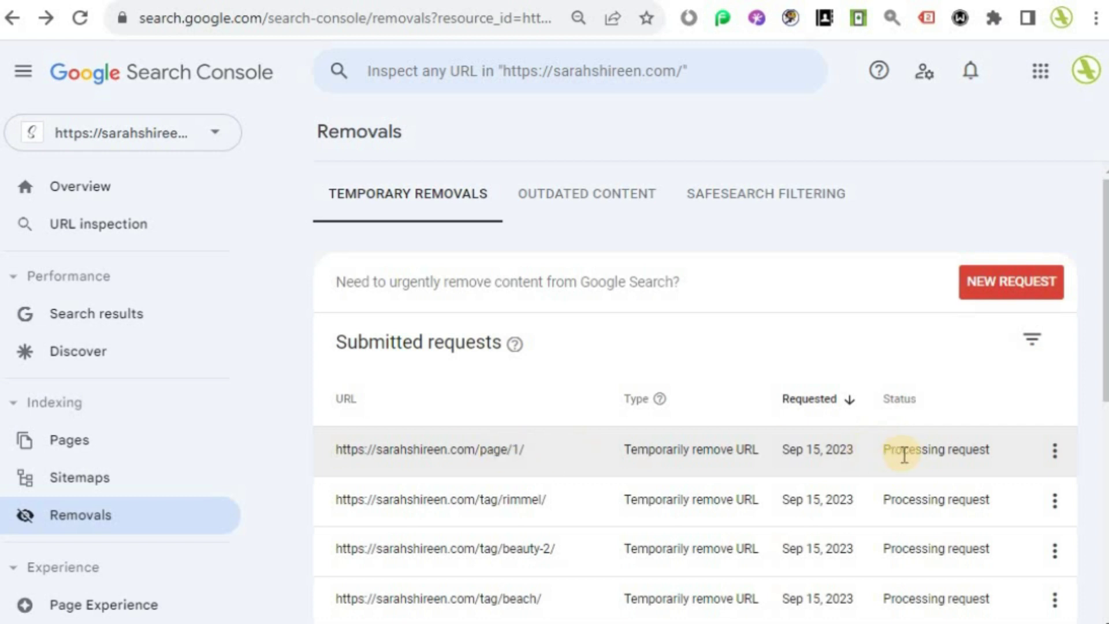
- Review the submitted removal requests and their statuses on the Removals page
scroll(991, 455, "down", 4)
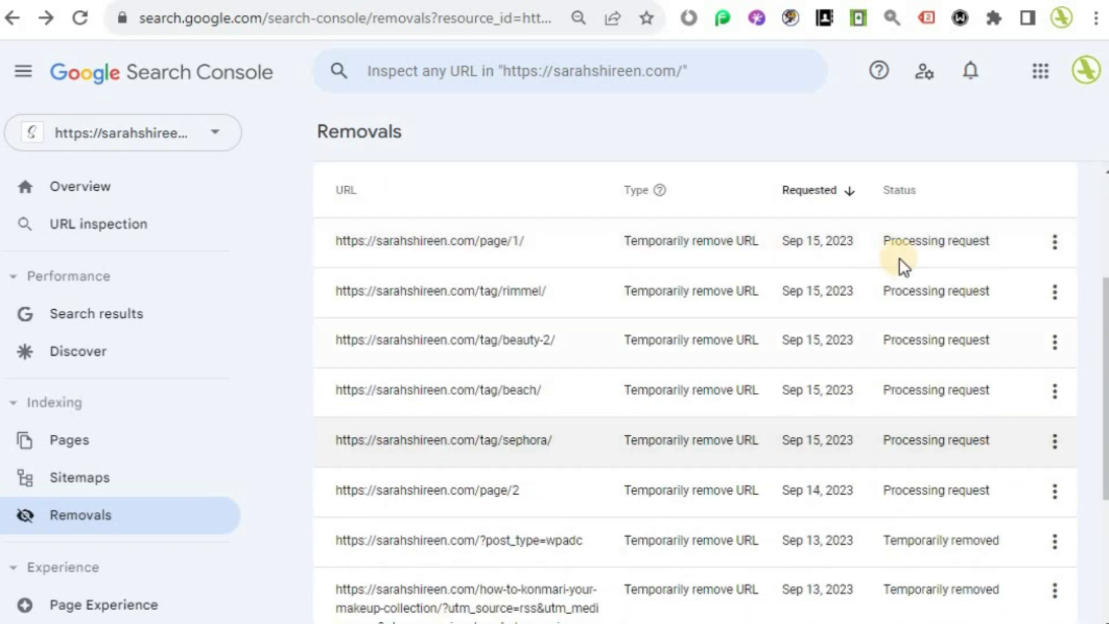
scroll(965, 458, "down", 4)
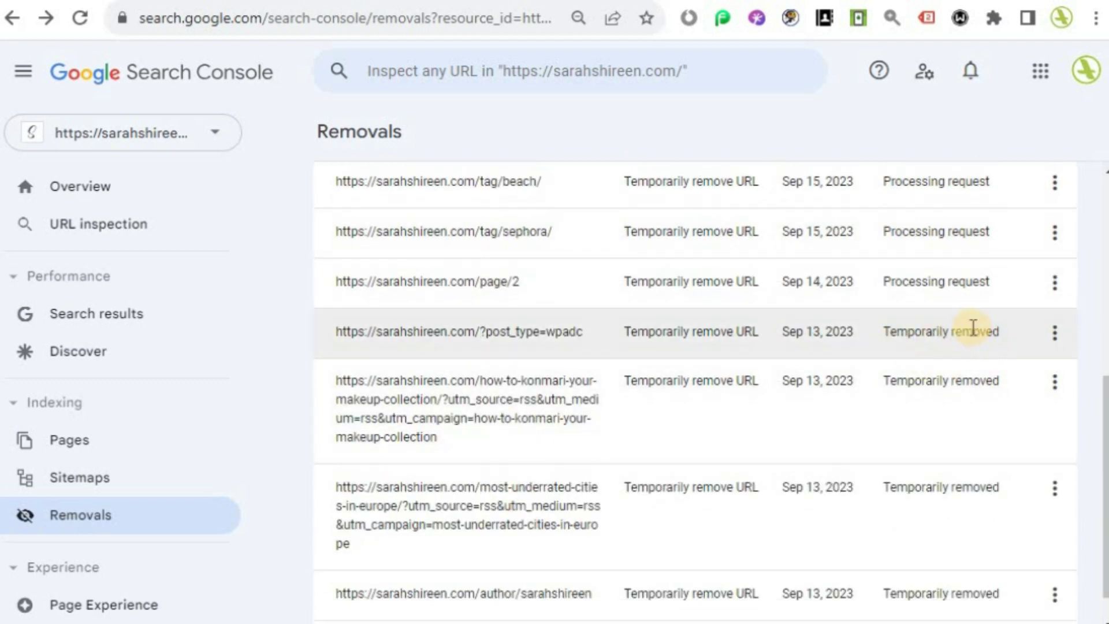
scroll(955, 515, "down", 1)
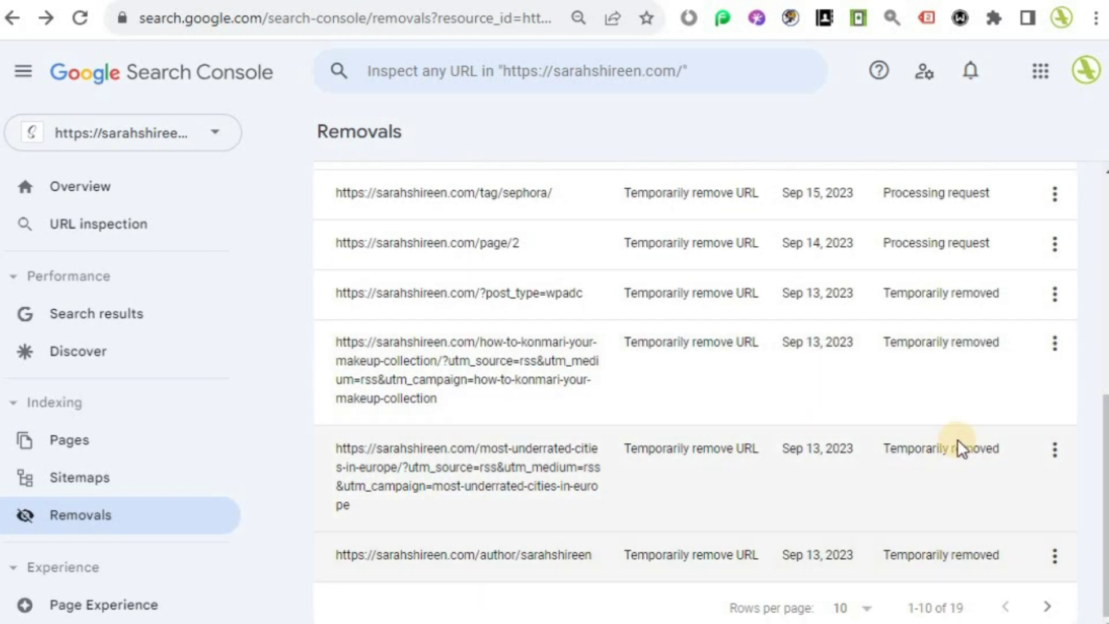
scroll(957, 442, "up", 5)
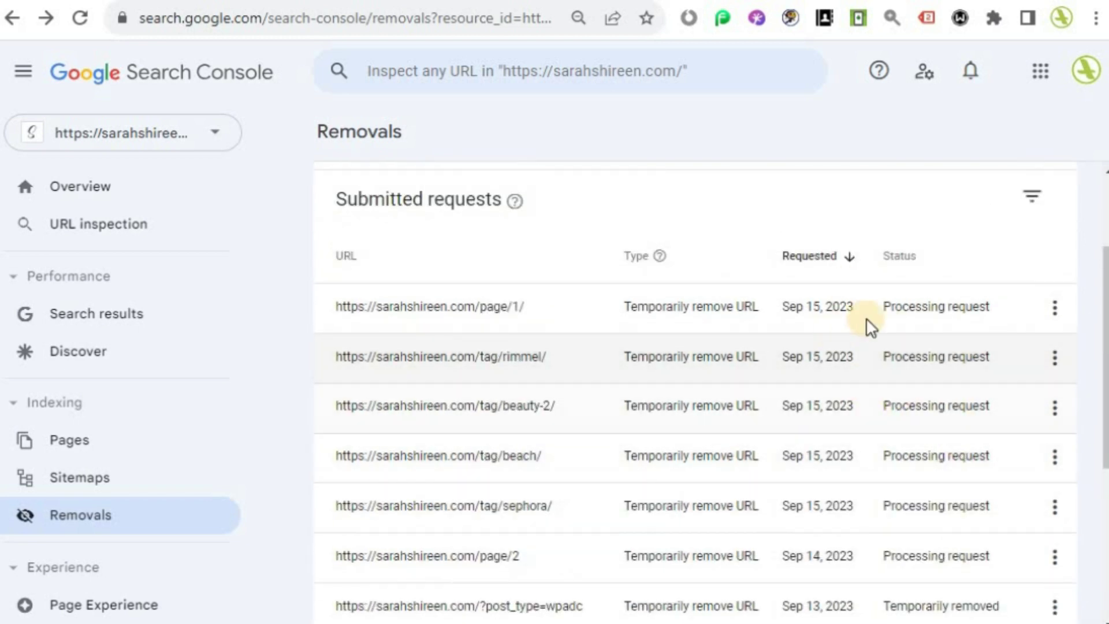
scroll(970, 414, "down", 5)
scroll(972, 419, "up", 5)
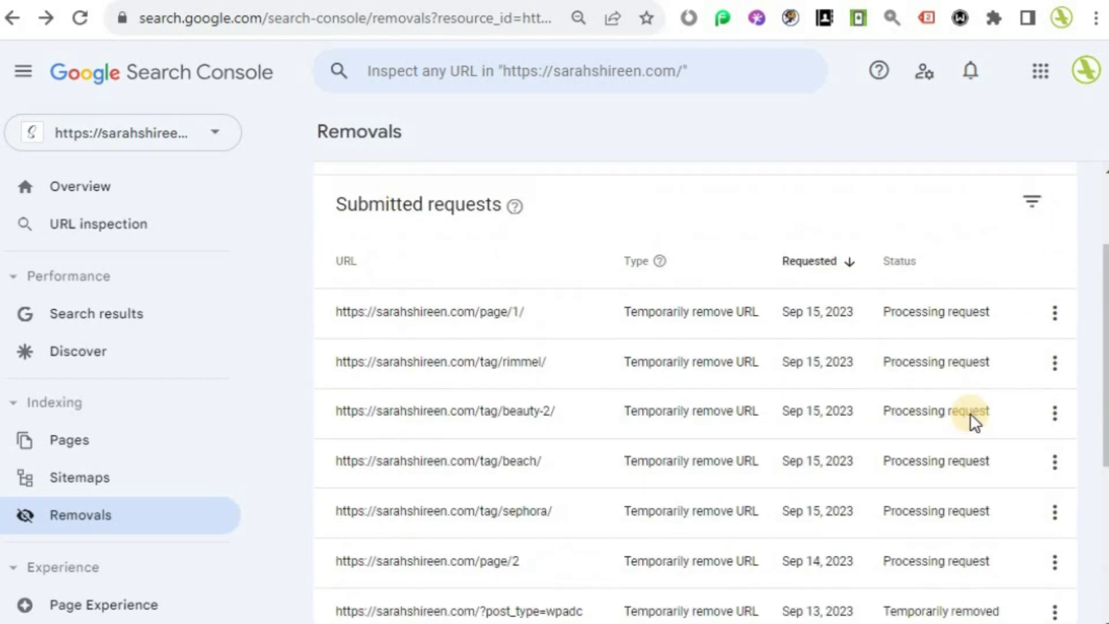
scroll(971, 422, "up", 3)
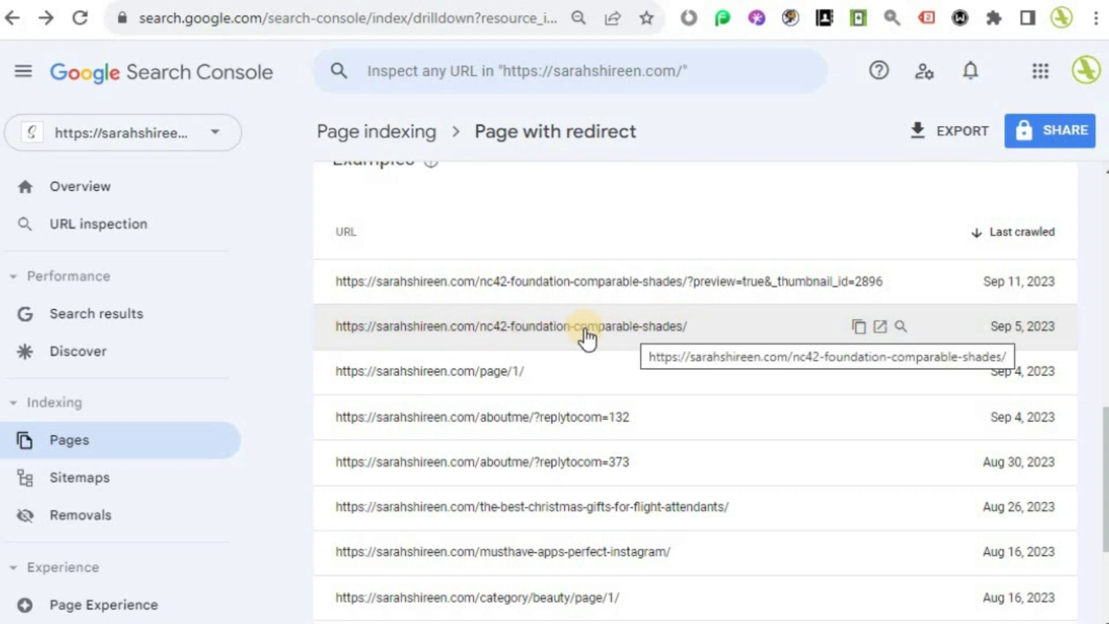
- Inspect the /nc42-foundation-comparable-shades/ URL from the "Page with redirect" examples and review its discovery, crawl and indexing details
left_click(901, 328)
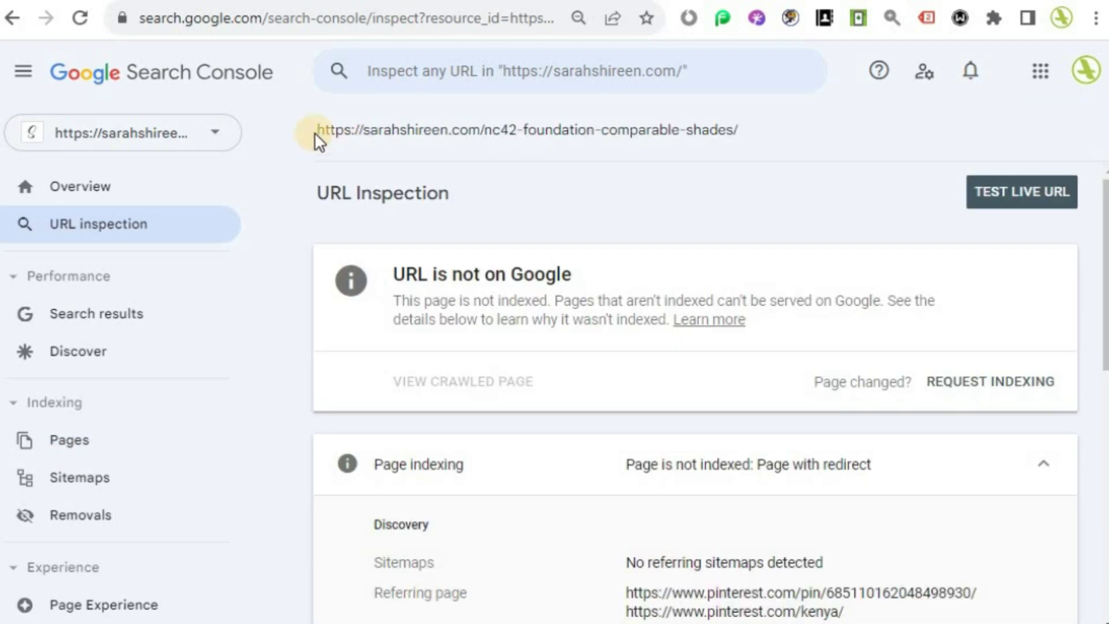
left_click_drag(317, 130, 744, 132)
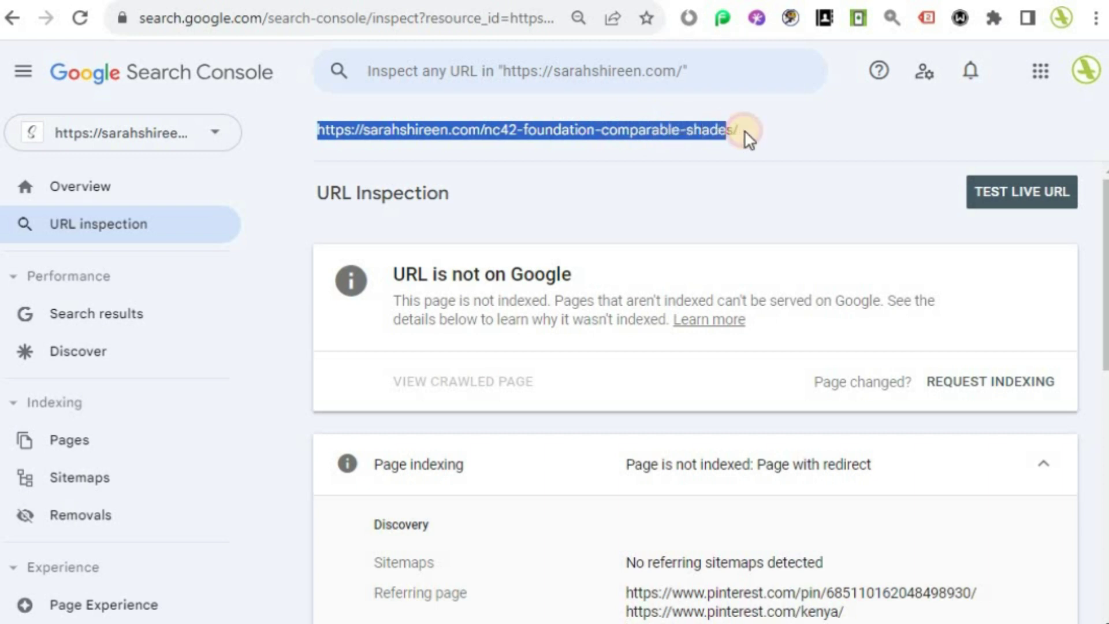
left_click(515, 155)
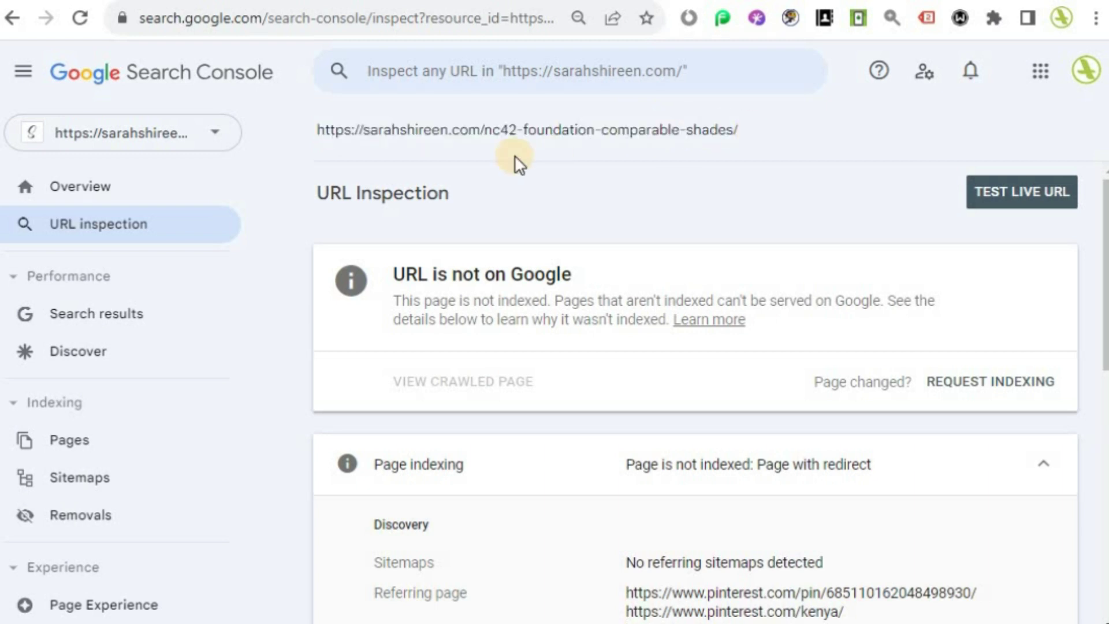
scroll(577, 383, "down", 4)
scroll(577, 382, "down", 4)
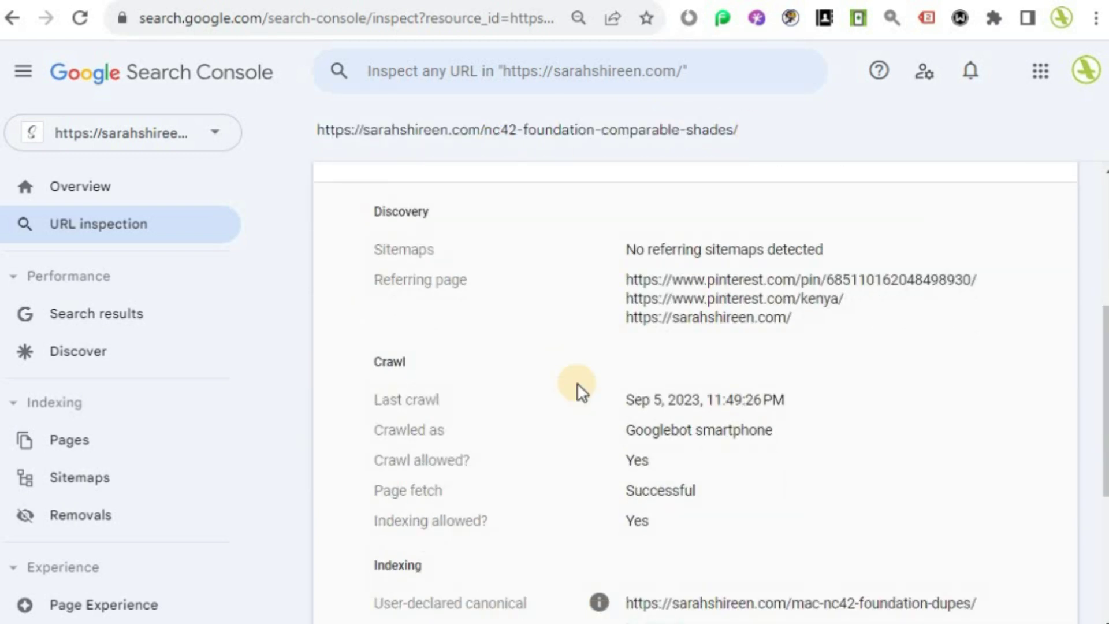
scroll(577, 382, "down", 2)
scroll(577, 383, "up", 2)
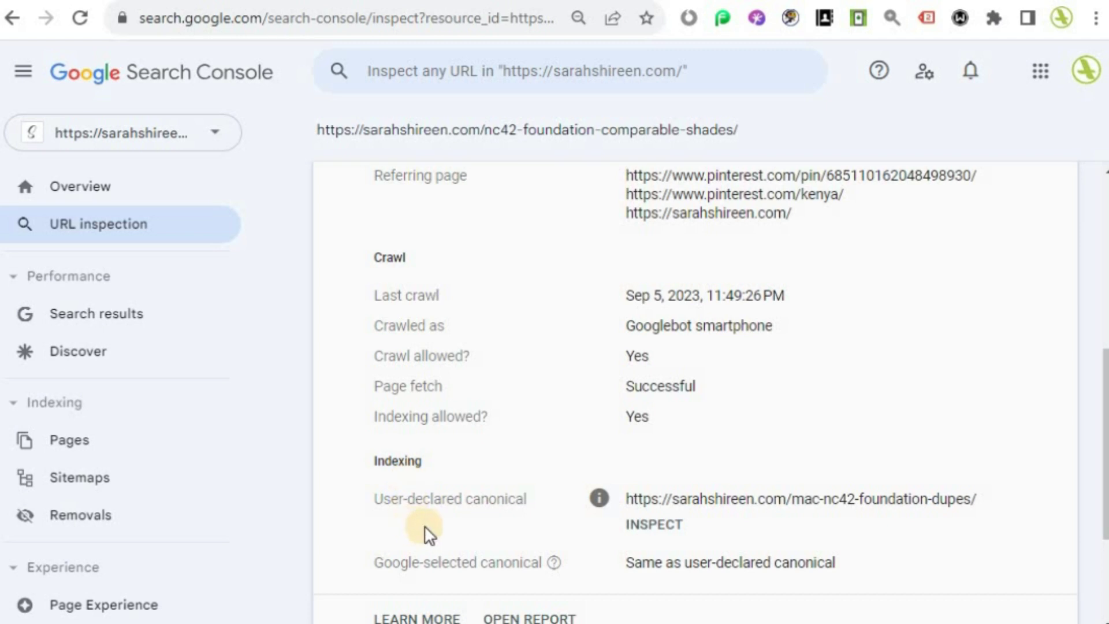
scroll(456, 526, "down", 1)
scroll(456, 525, "down", 2)
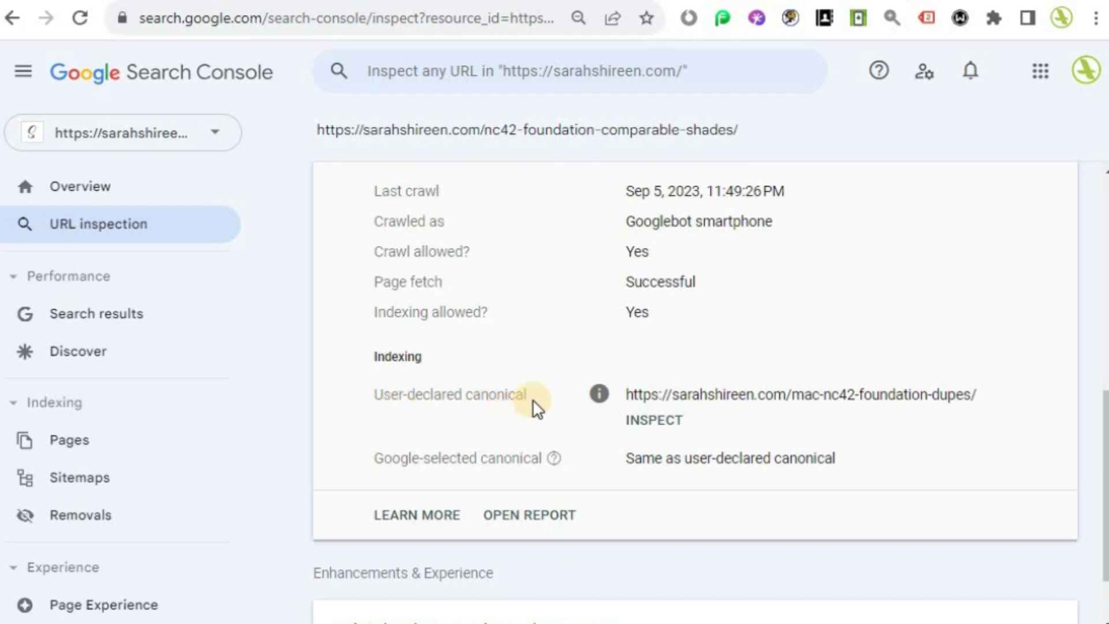
- Examine the user-declared canonical entry in the inspected page's Indexing details
left_click_drag(529, 396, 467, 395)
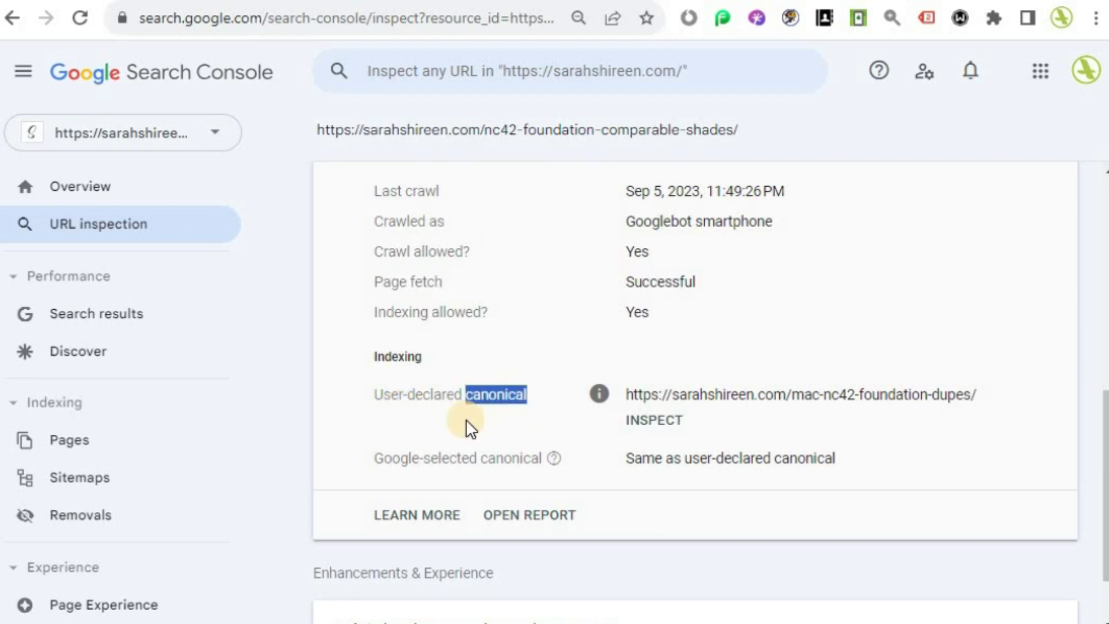
left_click(469, 396)
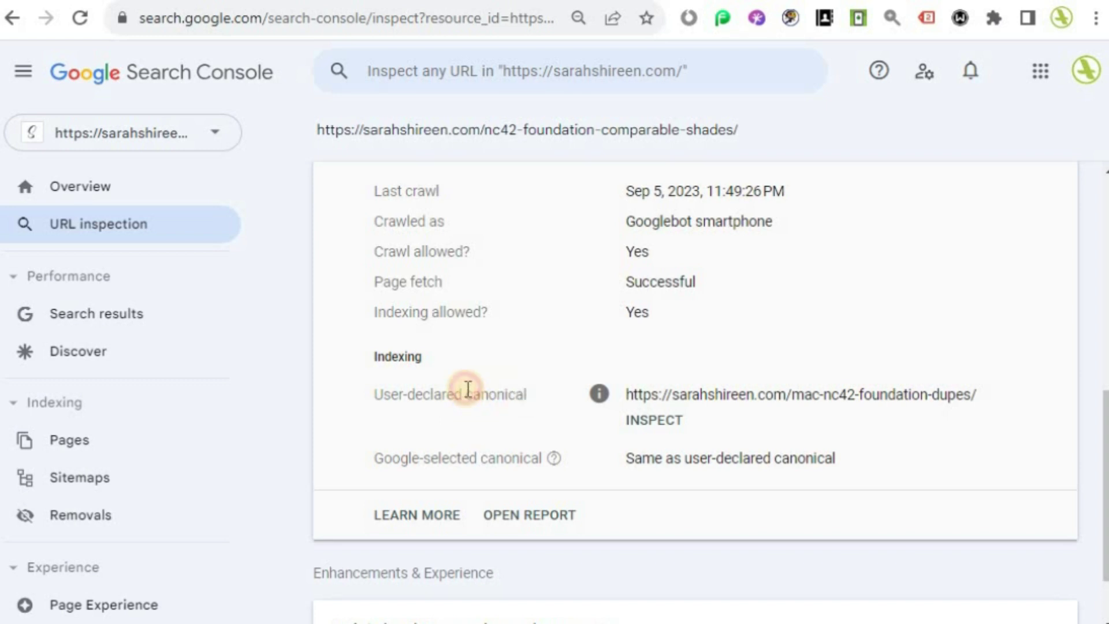
left_click_drag(467, 394, 530, 394)
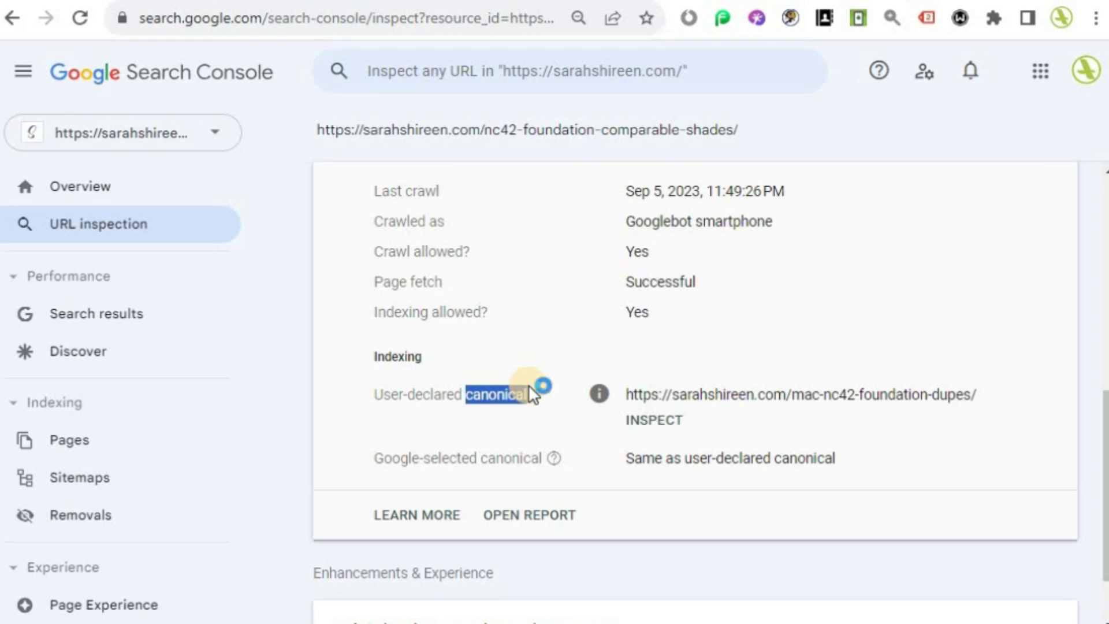
left_click(554, 413)
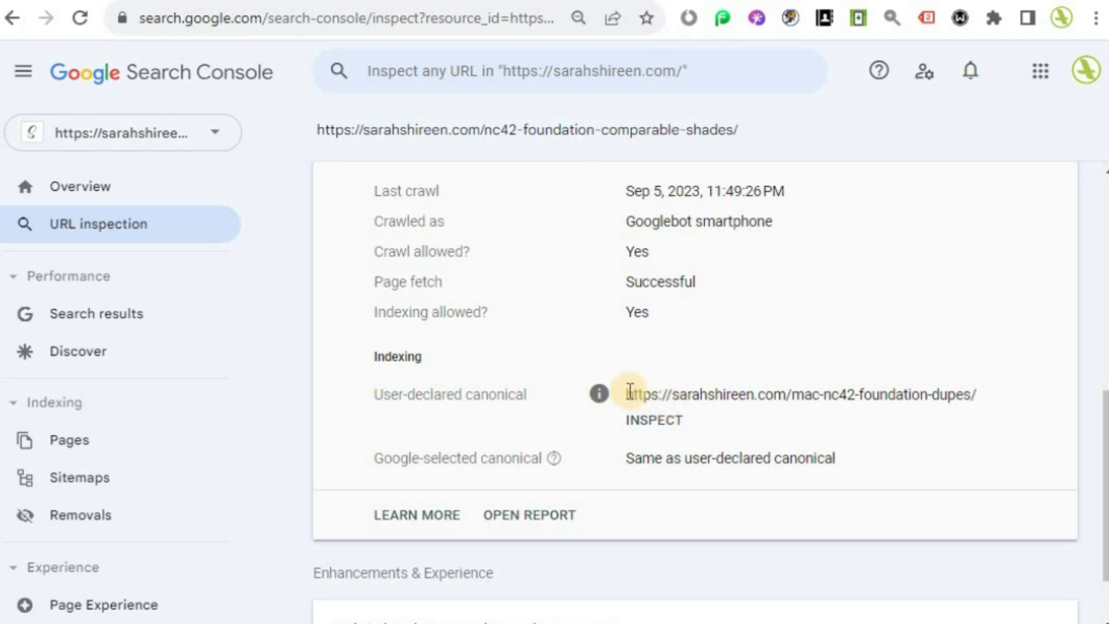
left_click_drag(940, 393, 621, 393)
left_click(813, 414)
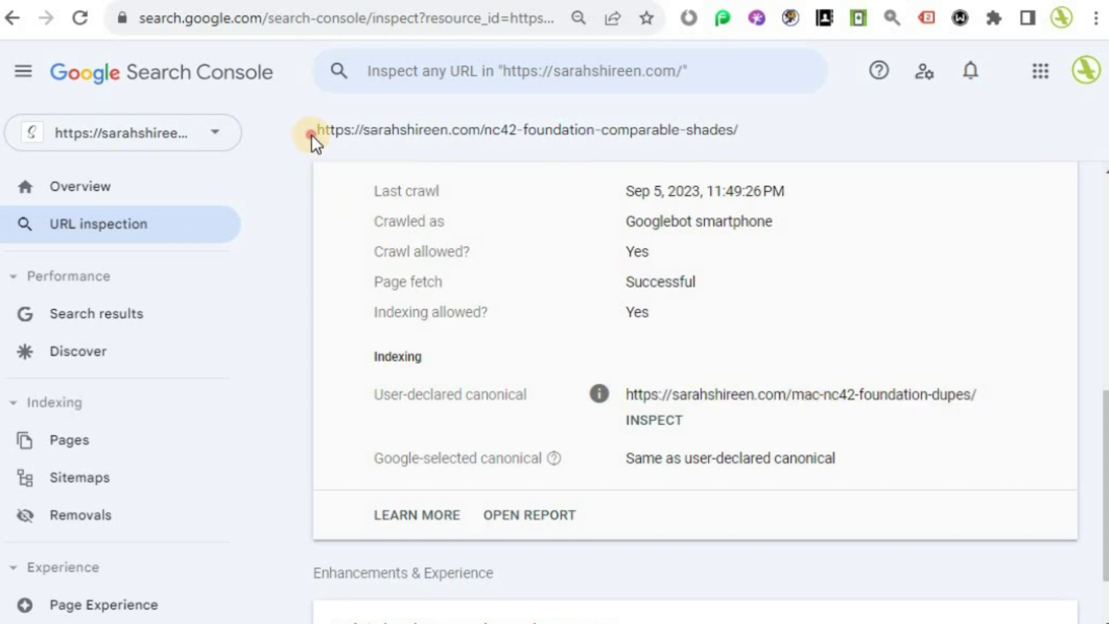
- Compare the inspected /nc42-foundation-comparable-shades/ URL with its user-declared canonical URL
left_click_drag(312, 134, 772, 123)
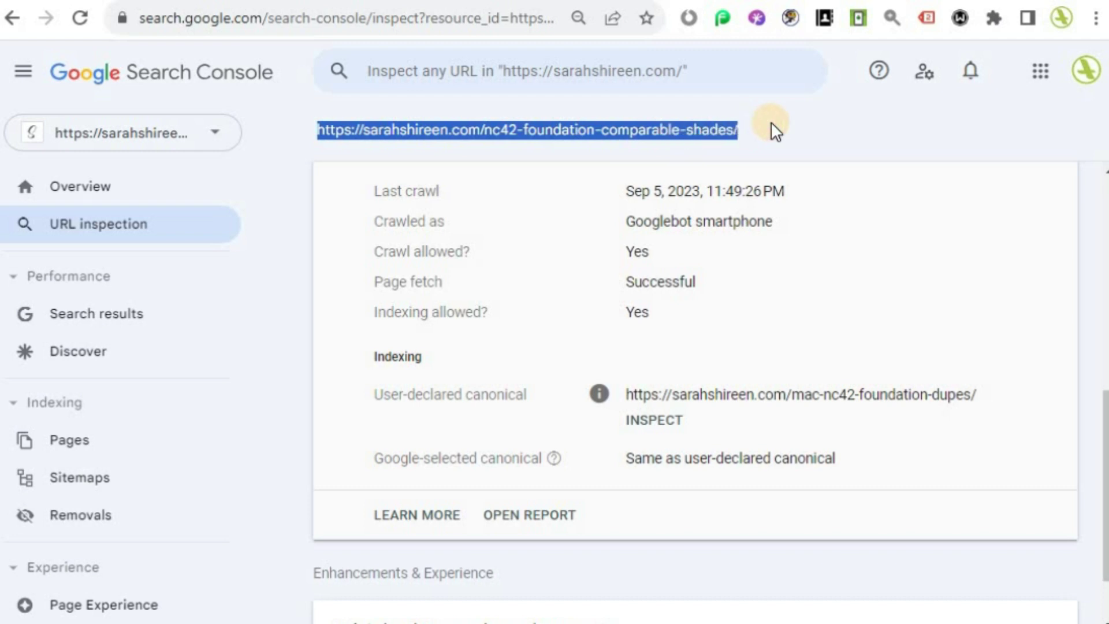
left_click(770, 122)
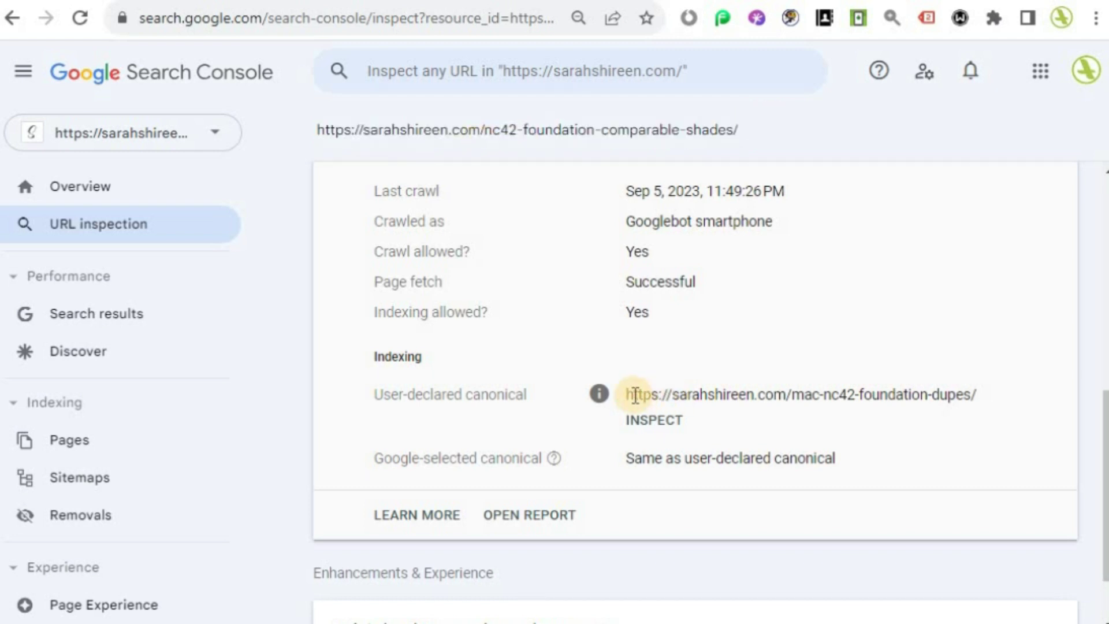
left_click(670, 393)
left_click_drag(670, 394, 1004, 393)
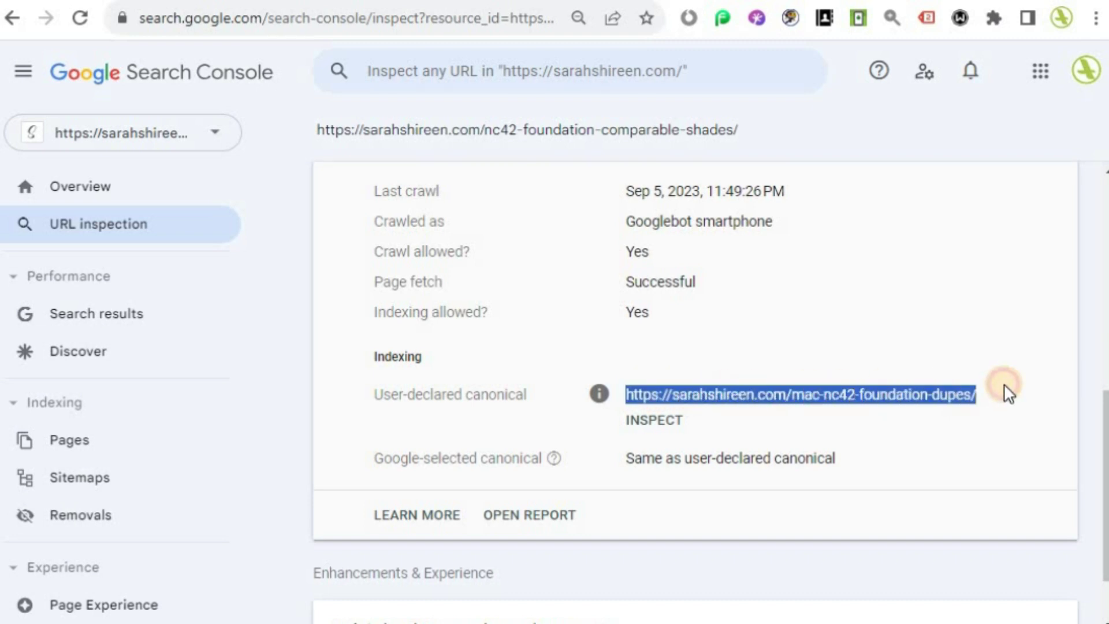
left_click(1003, 383)
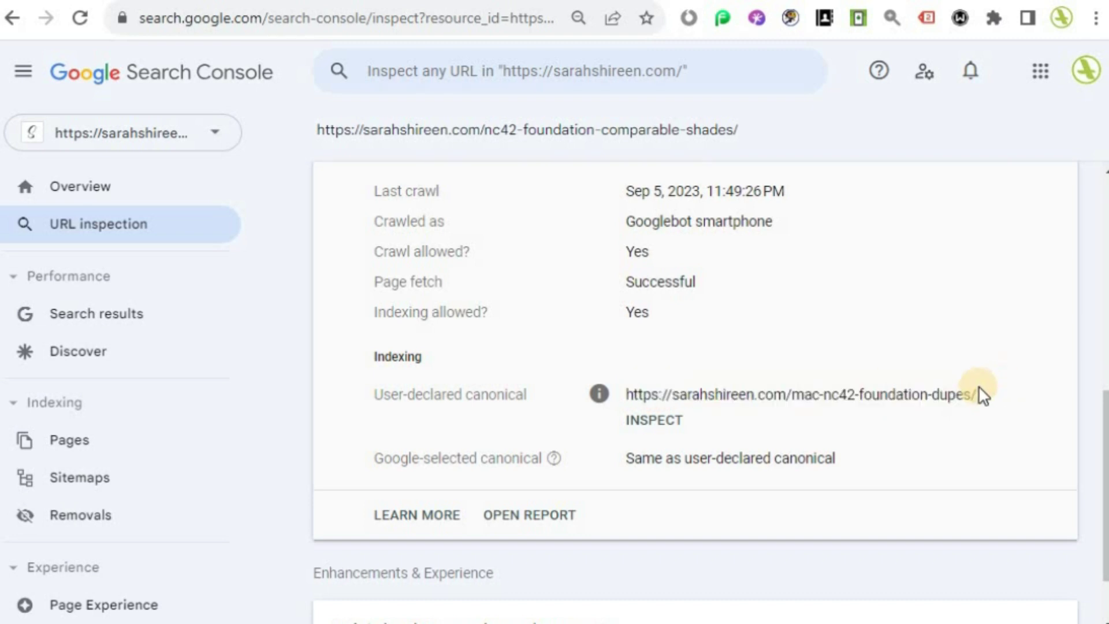
- Copy the user-declared canonical URL /mac-nc42-foundation-dupes/ and open it in the browser
left_click_drag(988, 391, 633, 394)
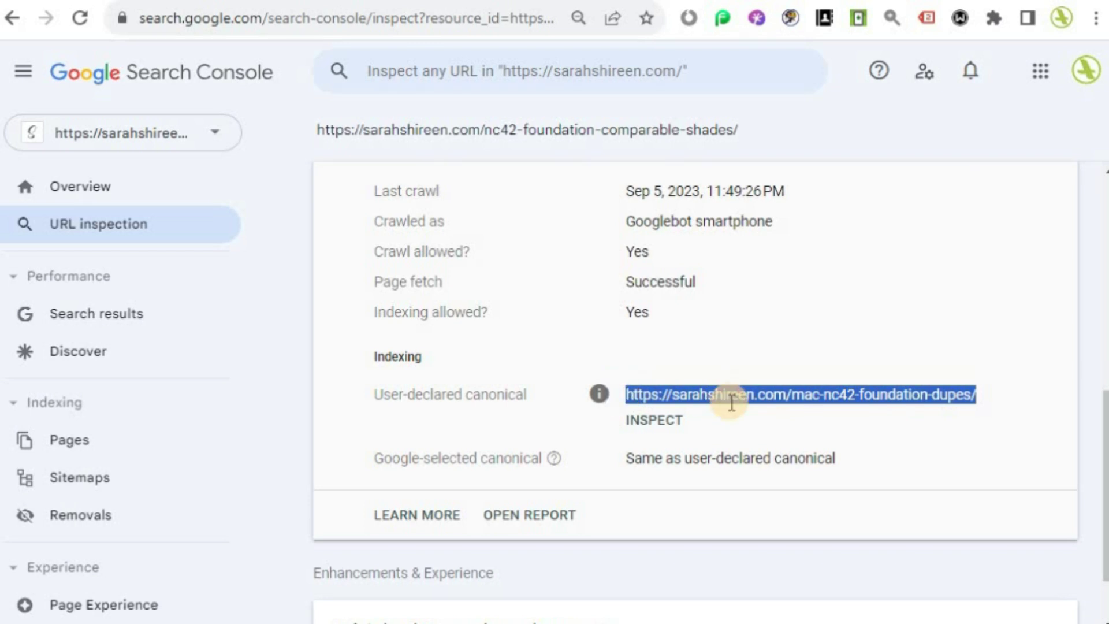
key("ctrl+c")
left_click(390, 20)
key("ctrl+v")
key("Return")
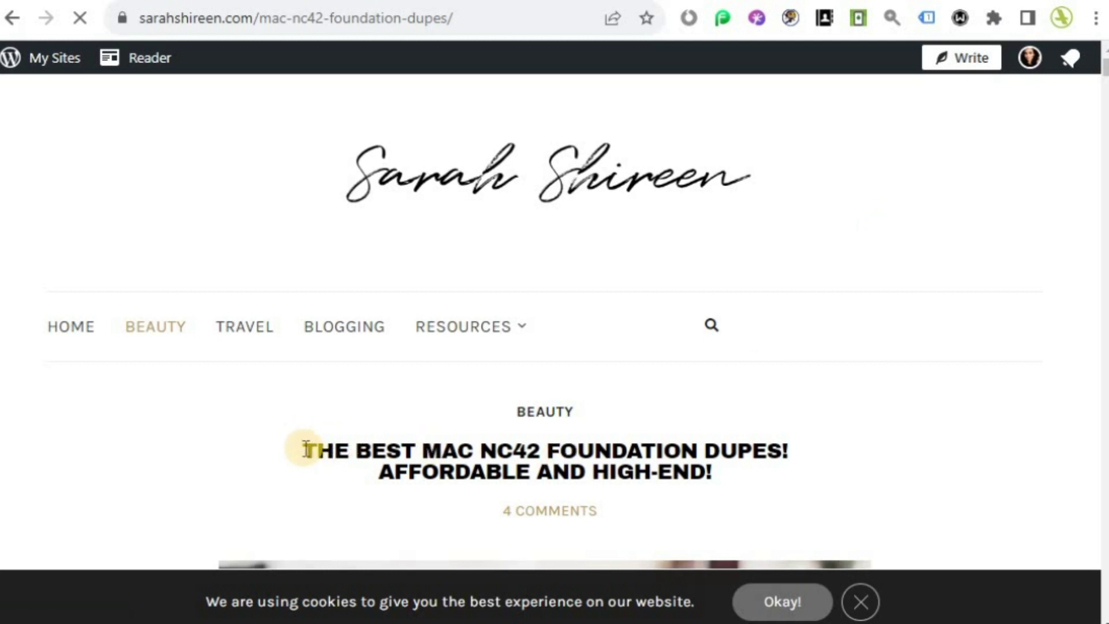
- Search the WordPress posts list for the live post's title, "THE BEST MAC NC42 FOUNDATION DUPES! AFFORDABLE AND HIGH-END!"
left_click_drag(378, 448, 792, 468)
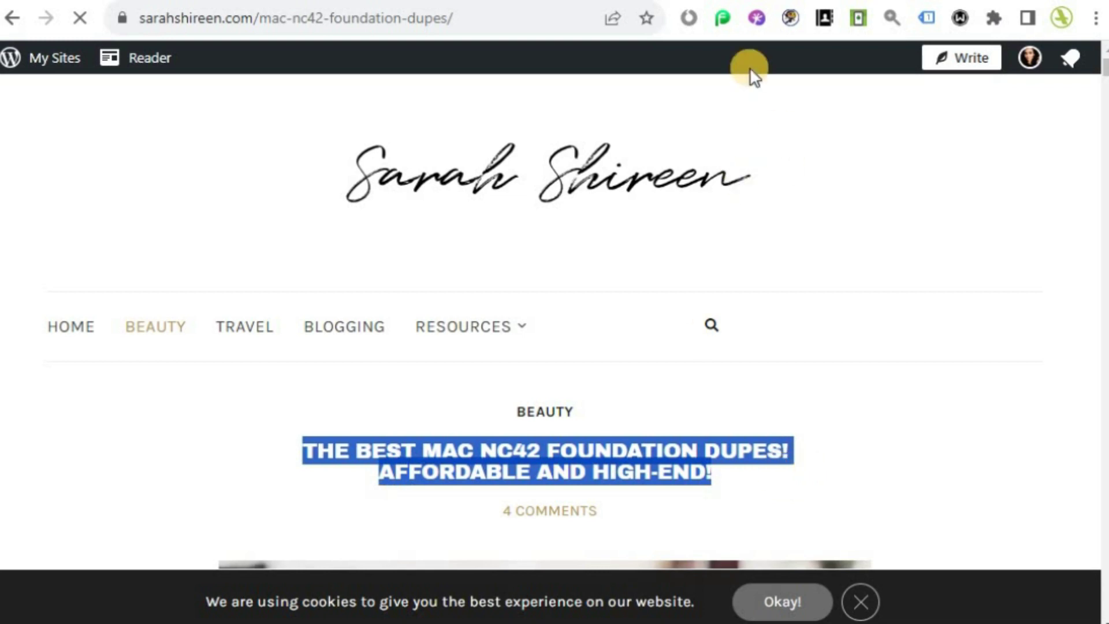
left_click(79, 70)
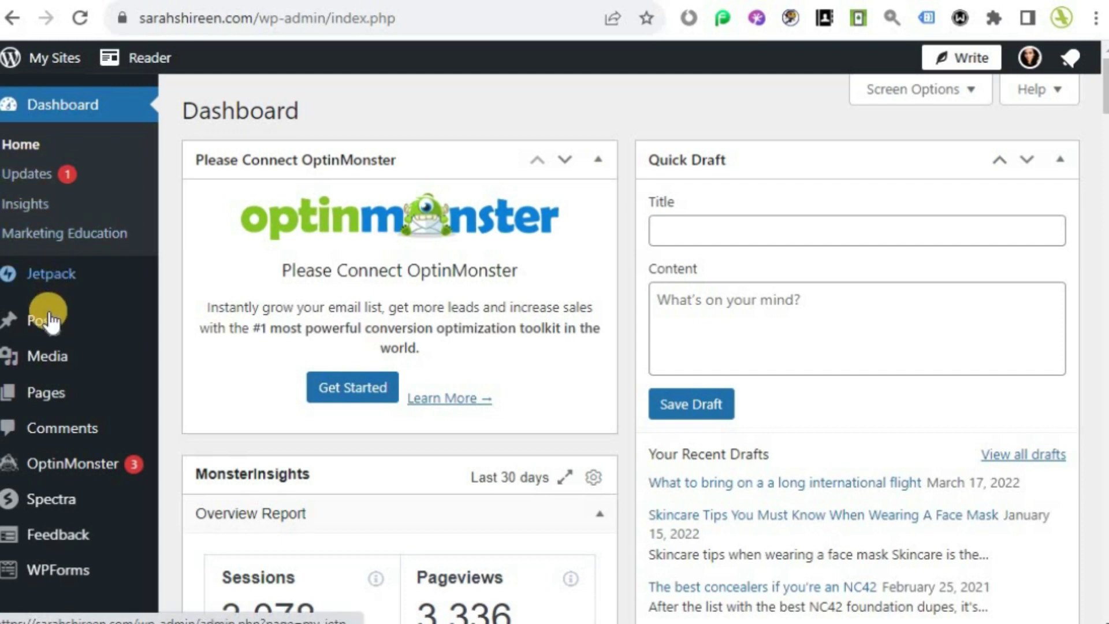
mouse_move(44, 321)
left_click(199, 335)
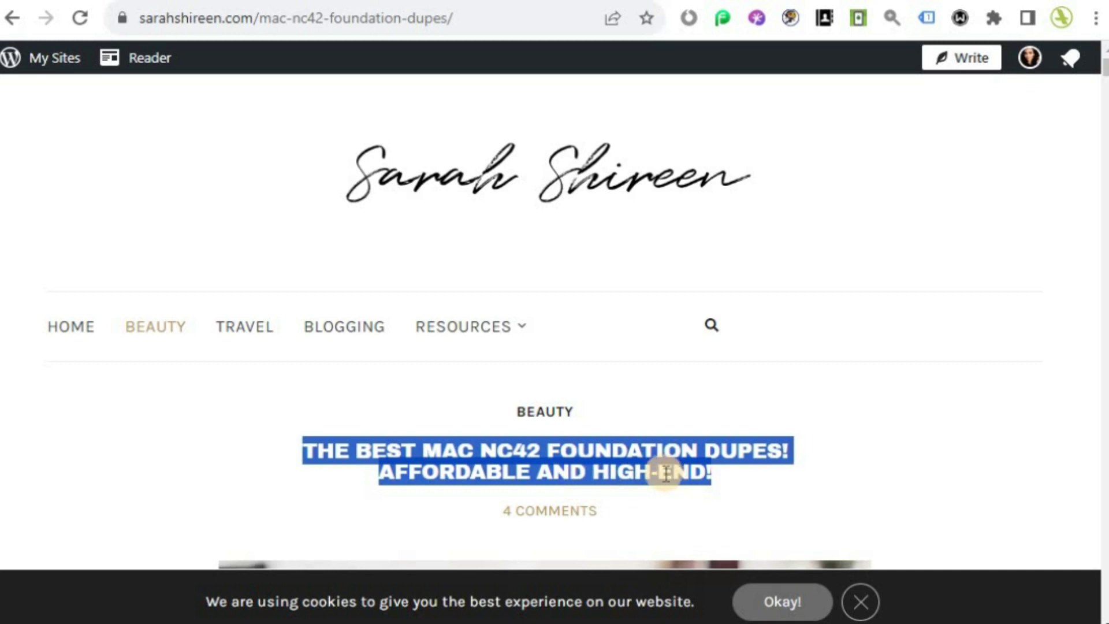
left_click(754, 16)
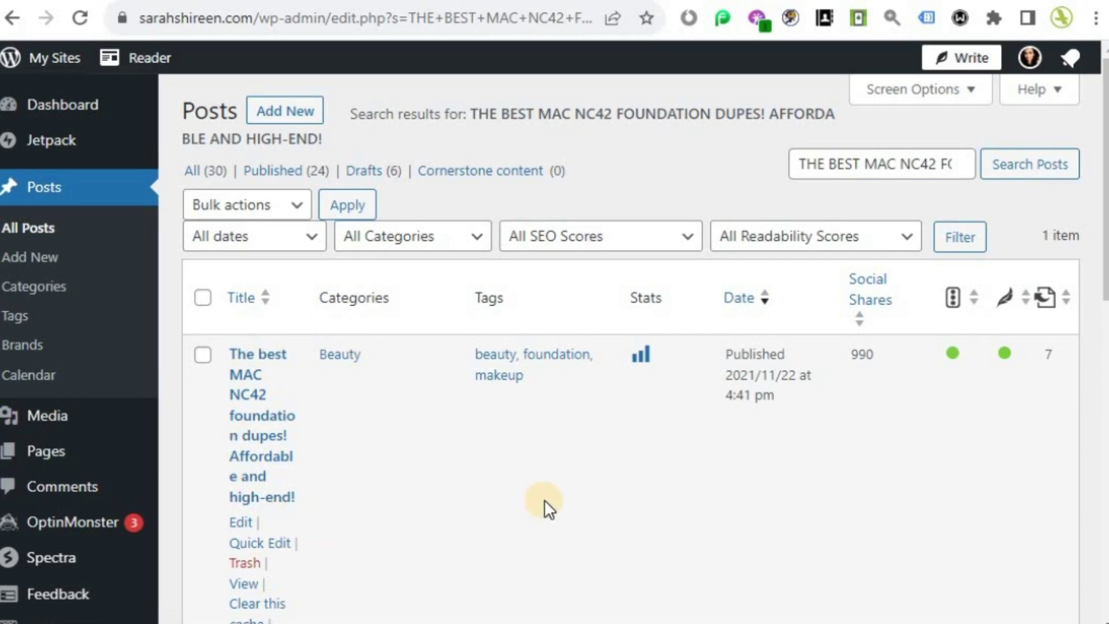
- Examine the found post's entry in WordPress, and return to the URL inspection in Google Search Console
scroll(543, 499, "down", 3)
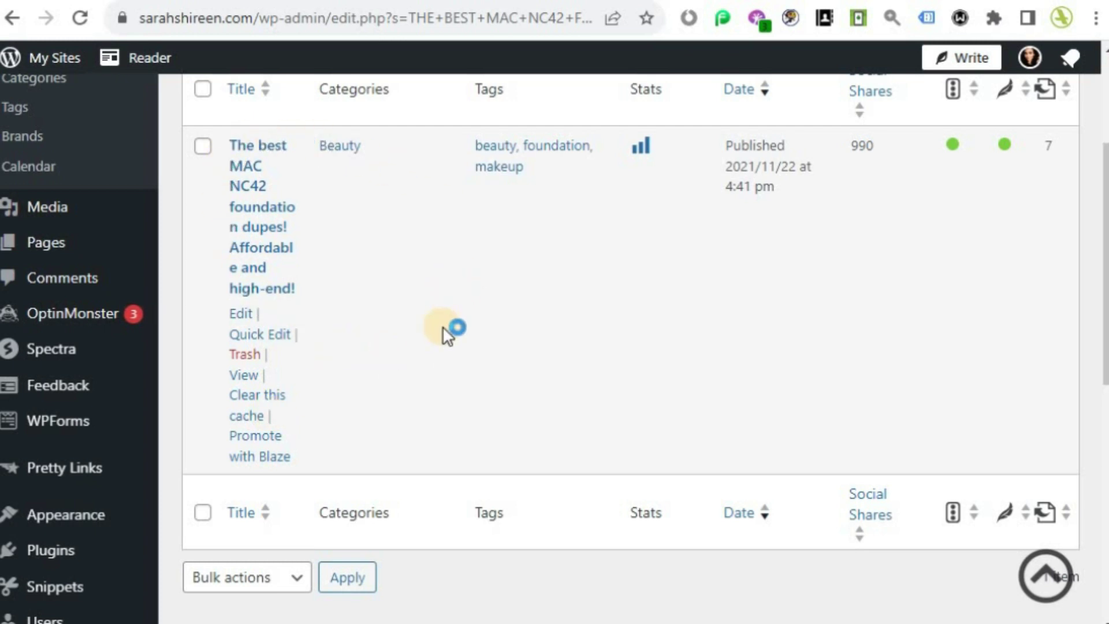
scroll(443, 326, "up", 2)
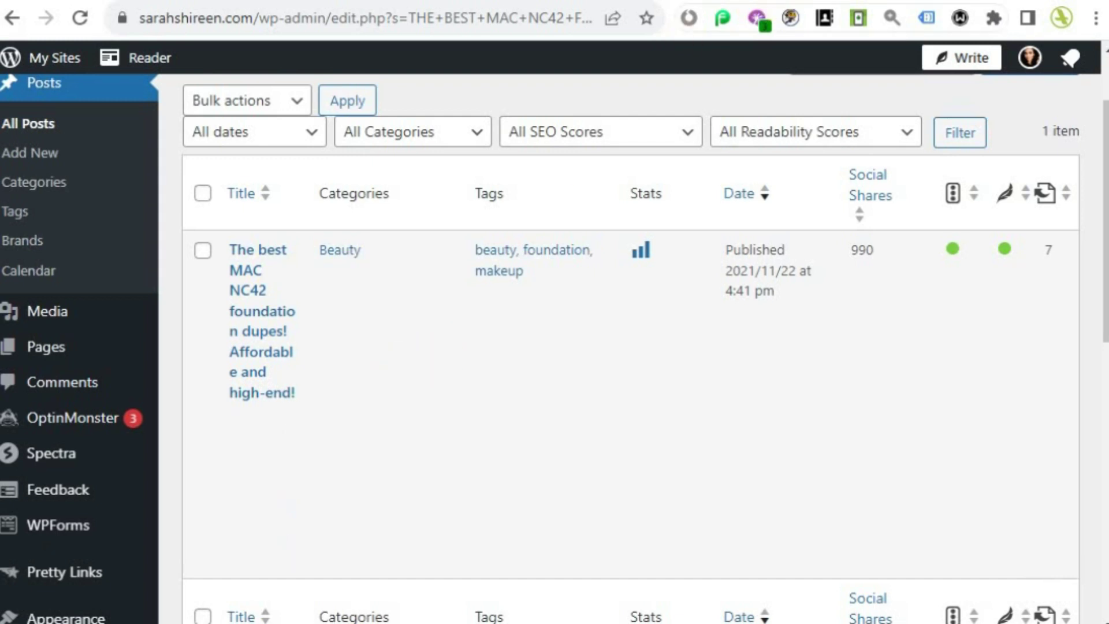
key("ctrl+Tab")
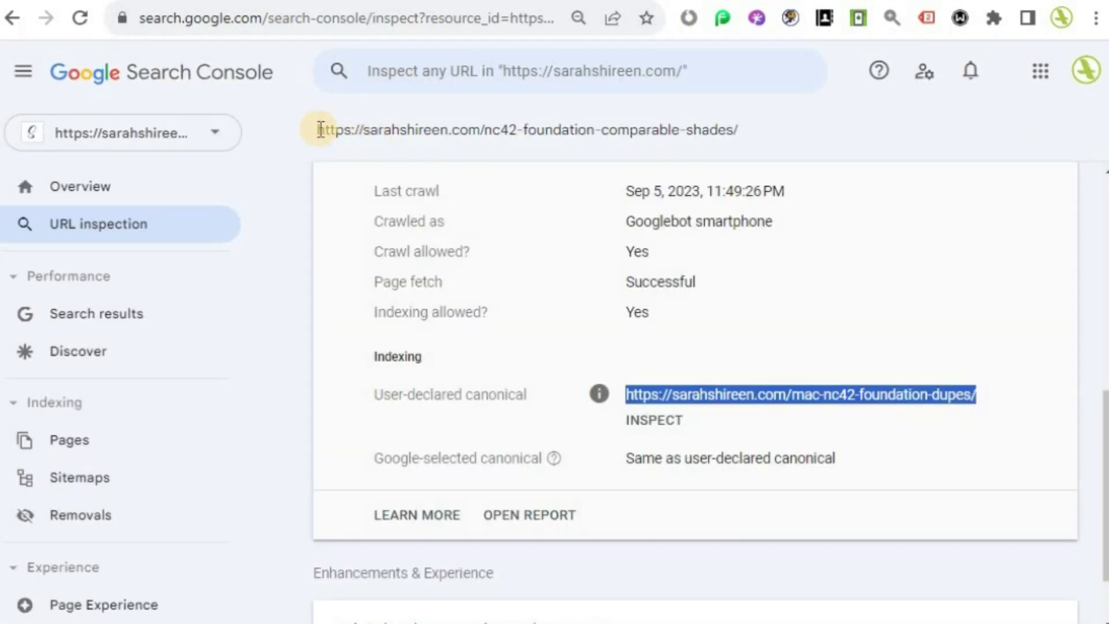
- Compare the inspected URL /nc42-foundation-comparable-shades/ with the user-declared canonical /mac-nc42-foundation-dupes/ in the indexing details
left_click_drag(317, 129, 795, 116)
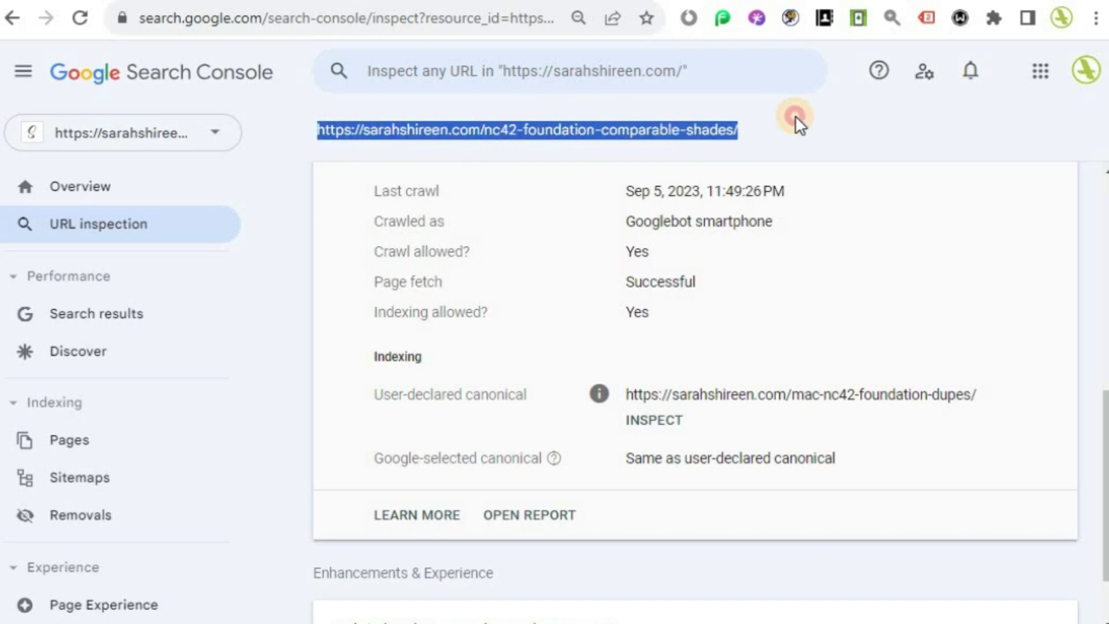
left_click(758, 127)
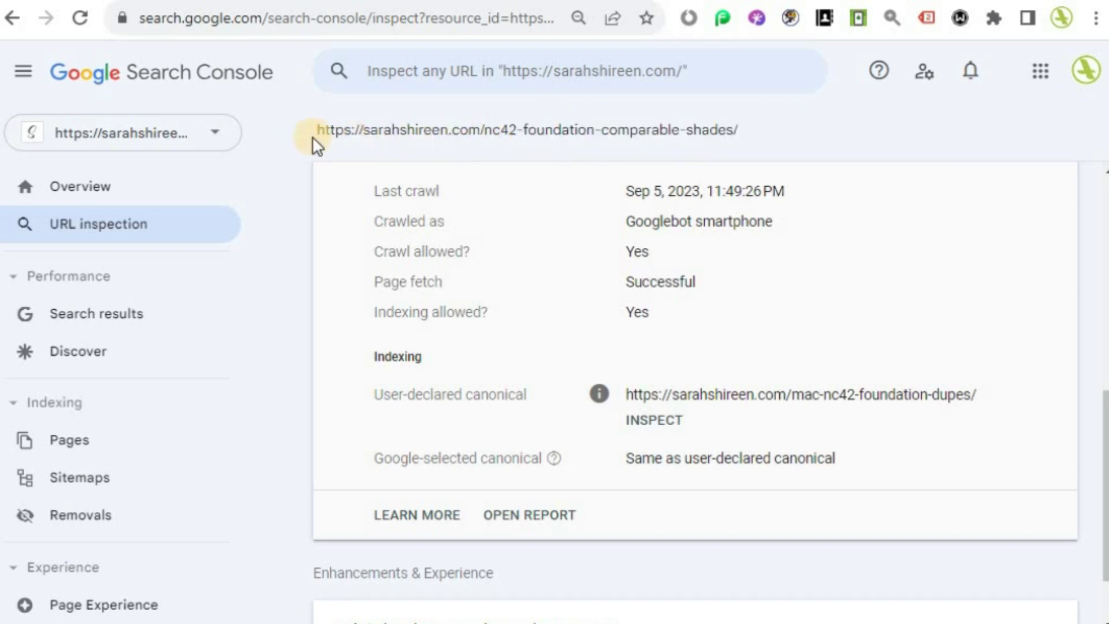
left_click_drag(317, 130, 754, 123)
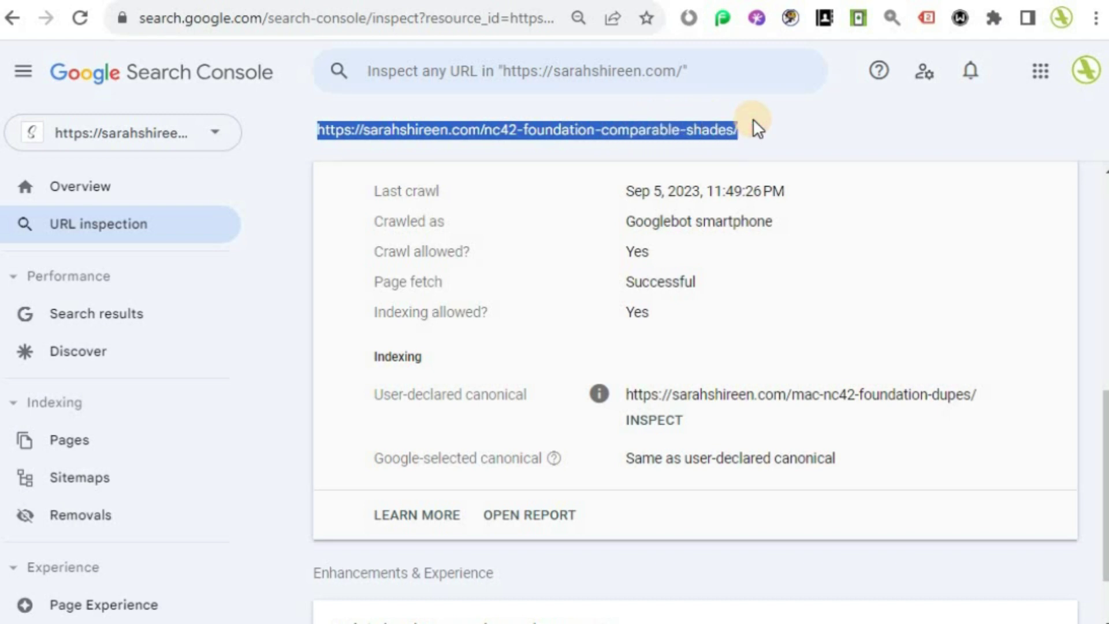
left_click(754, 129)
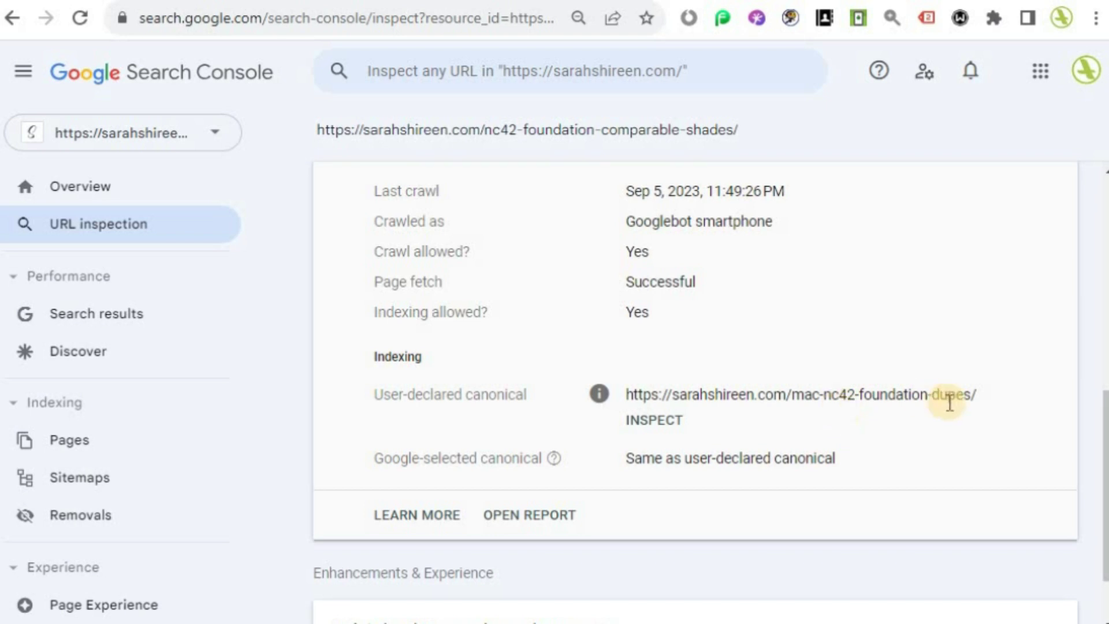
left_click_drag(976, 394, 624, 389)
left_click(821, 128)
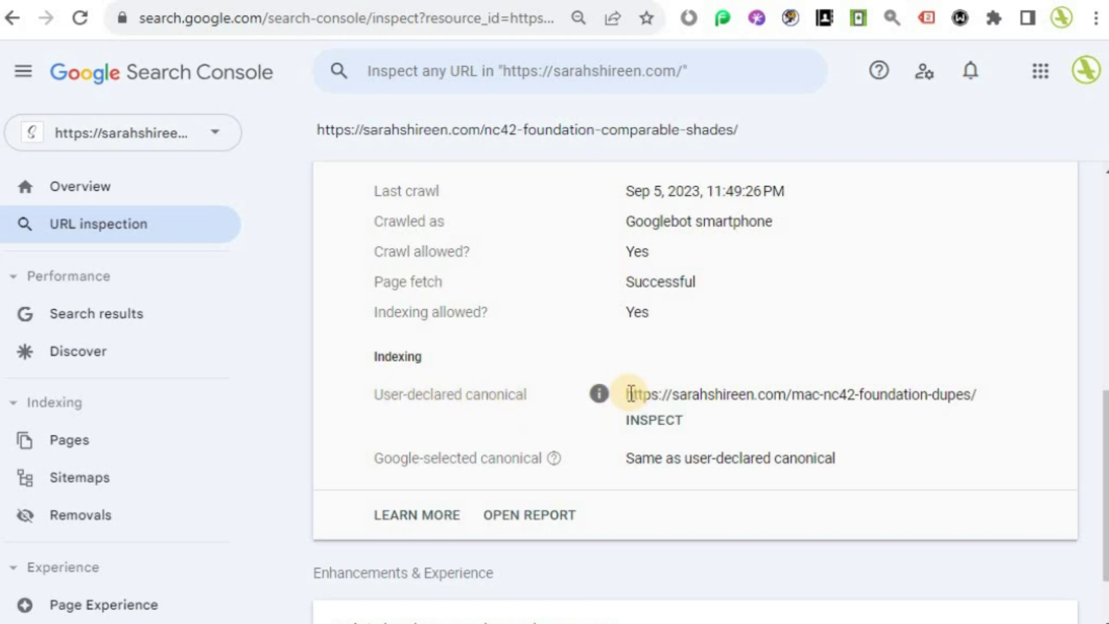
left_click_drag(630, 395, 999, 396)
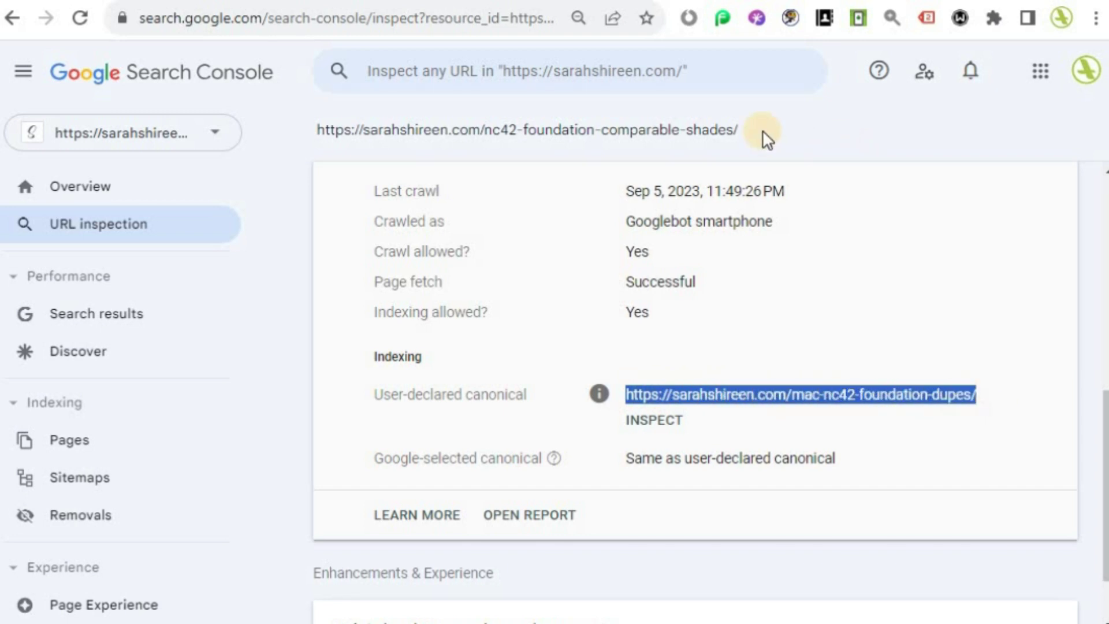
left_click_drag(739, 128, 307, 127)
left_click(778, 131)
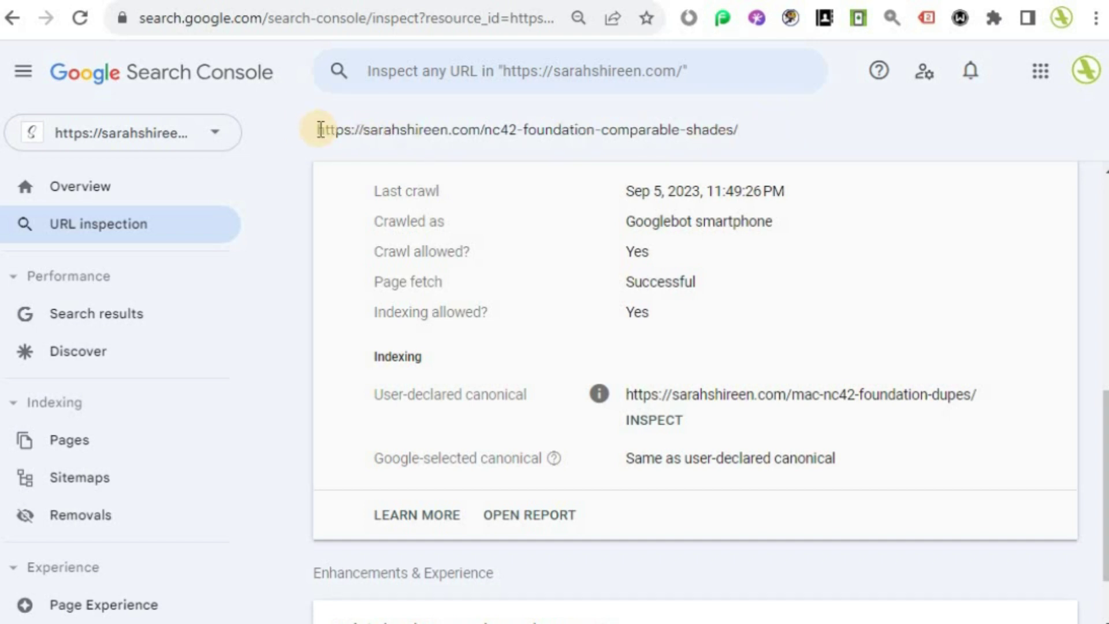
left_click_drag(320, 129, 775, 133)
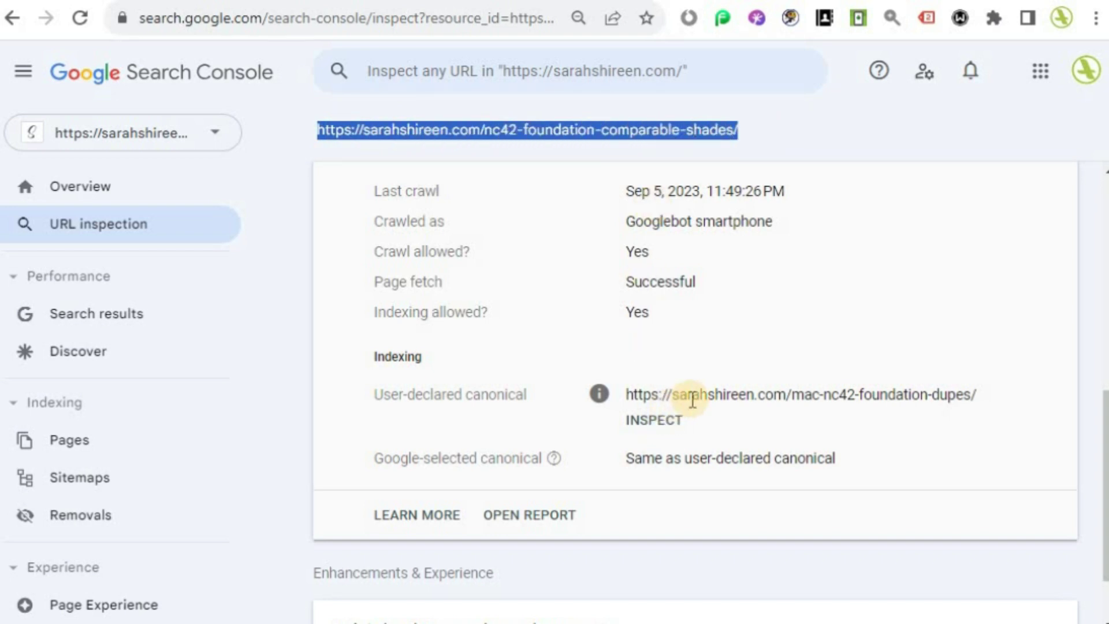
left_click(773, 129)
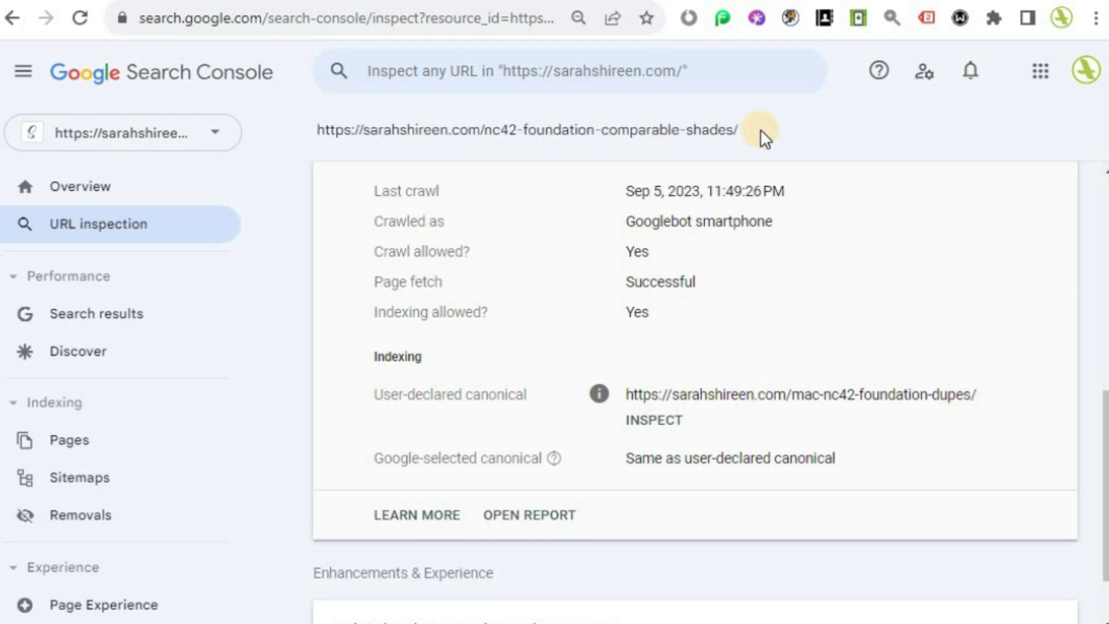
left_click_drag(738, 130, 307, 129)
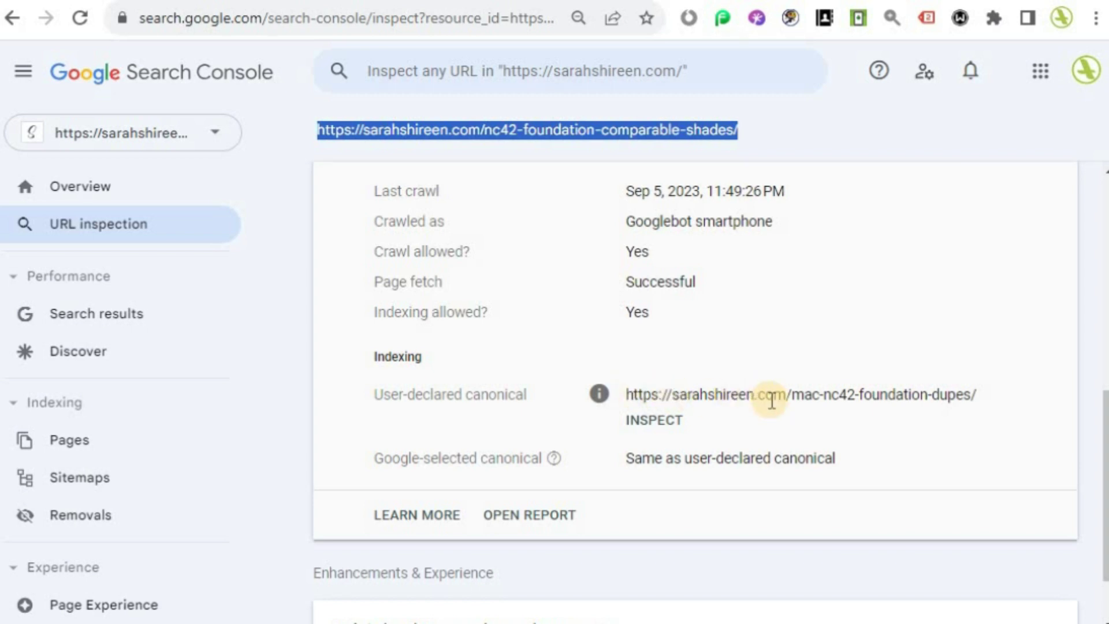
left_click(804, 134)
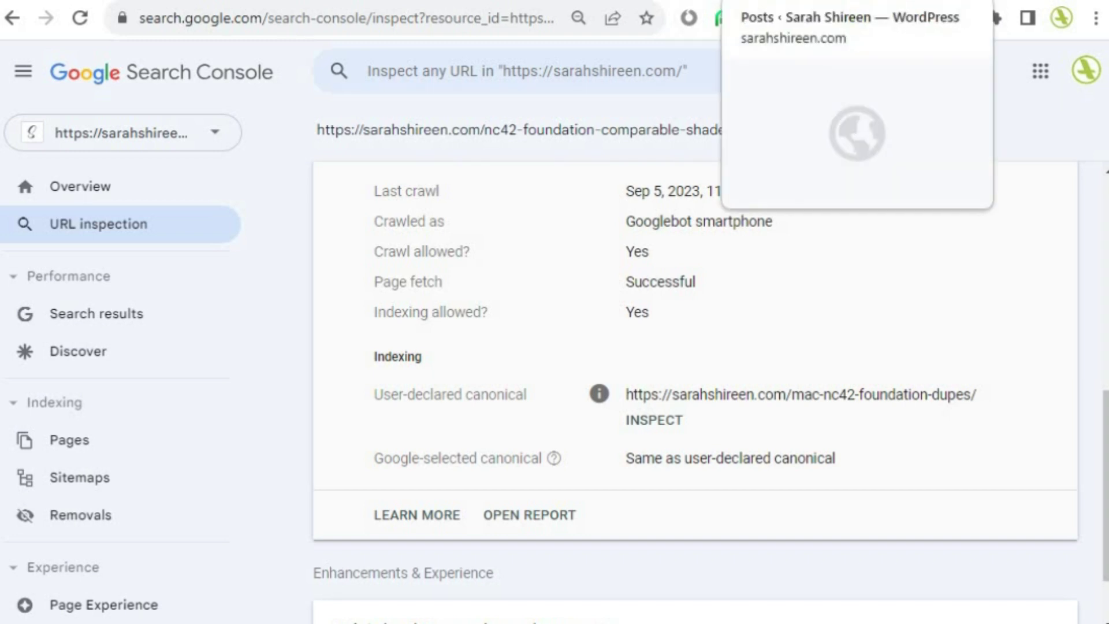
- Switch to the WordPress dashboard, open the page for adding plugins, and search for "redirection"
left_click(797, 1)
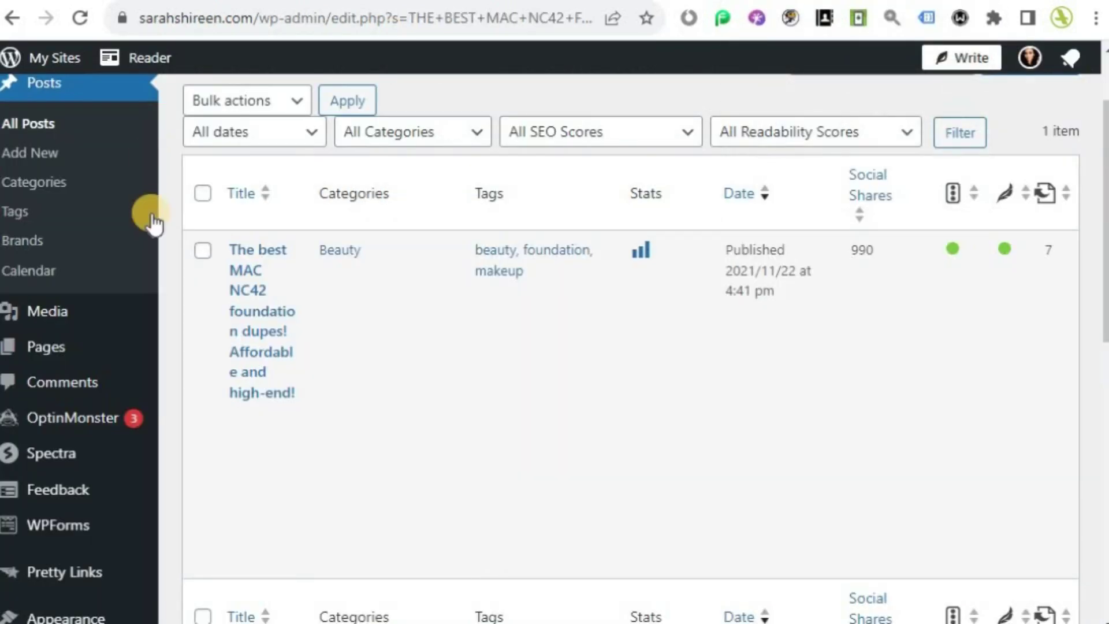
mouse_move(119, 320)
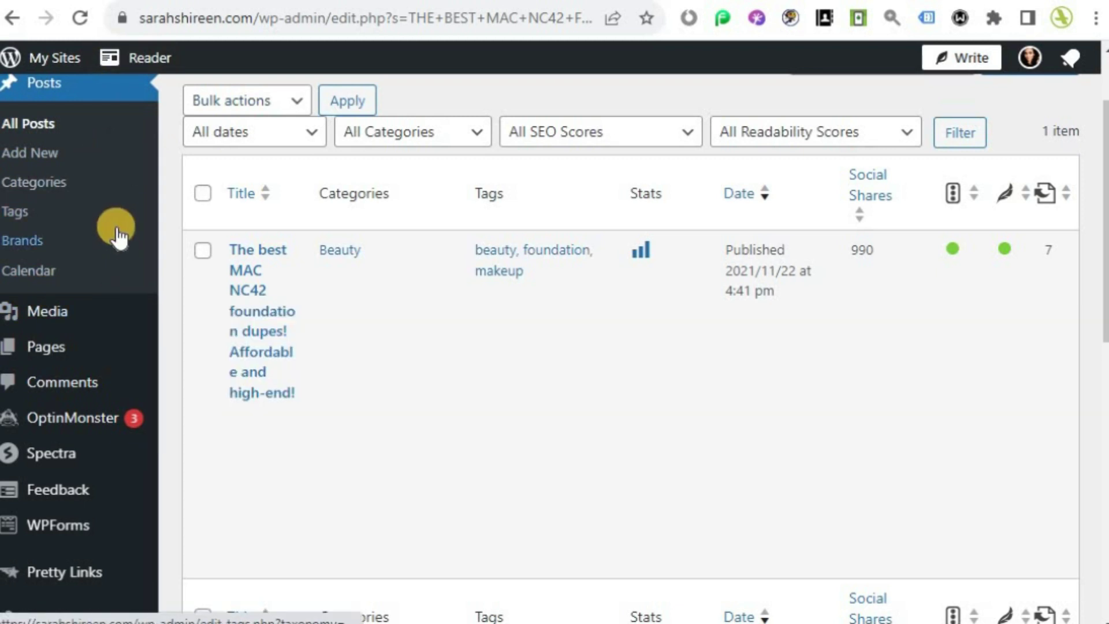
scroll(116, 230, "down", 5)
scroll(118, 237, "down", 3)
mouse_move(45, 309)
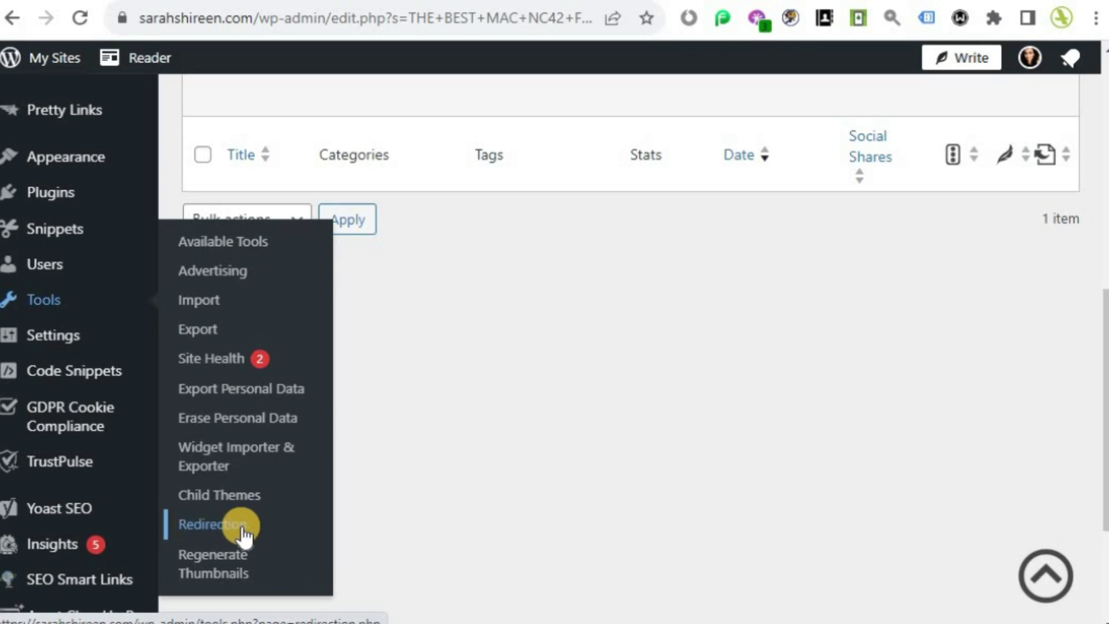
mouse_move(58, 202)
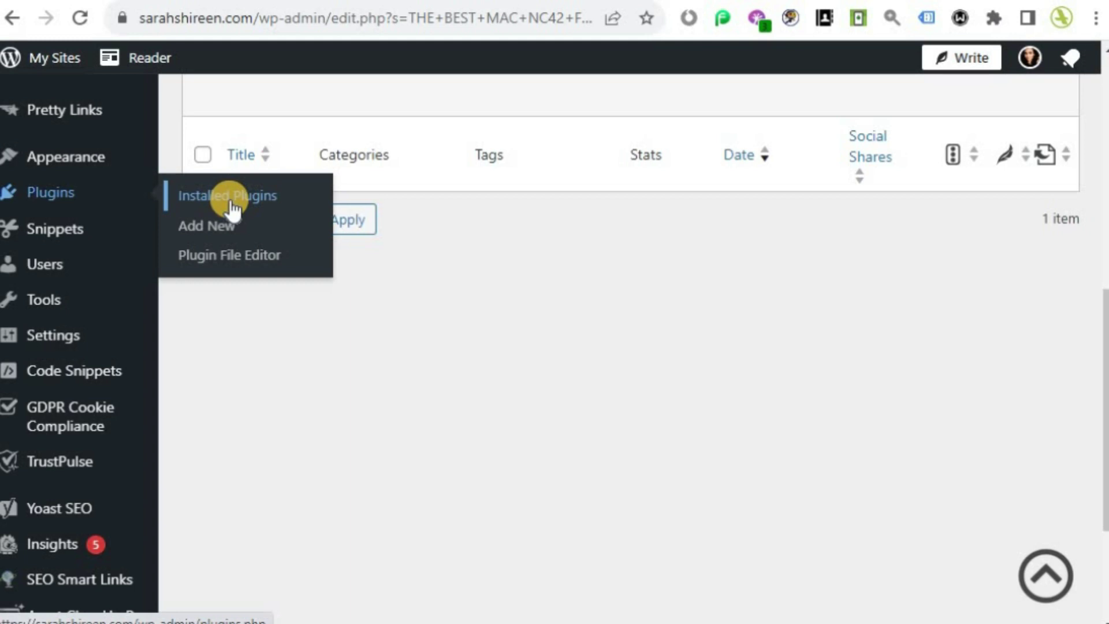
left_click(218, 234)
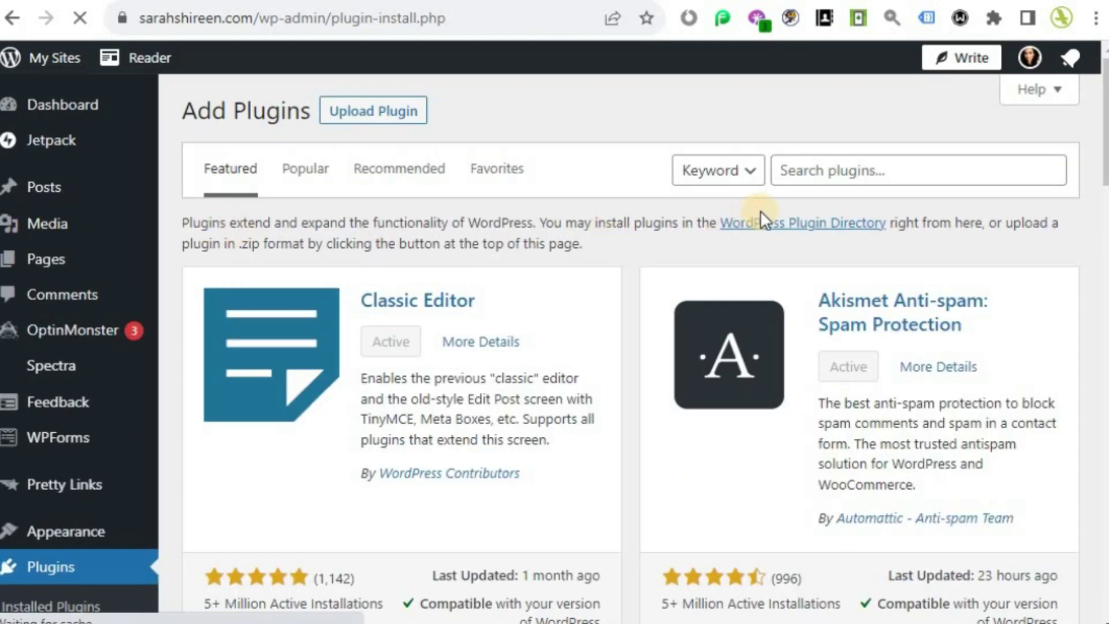
left_click(820, 173)
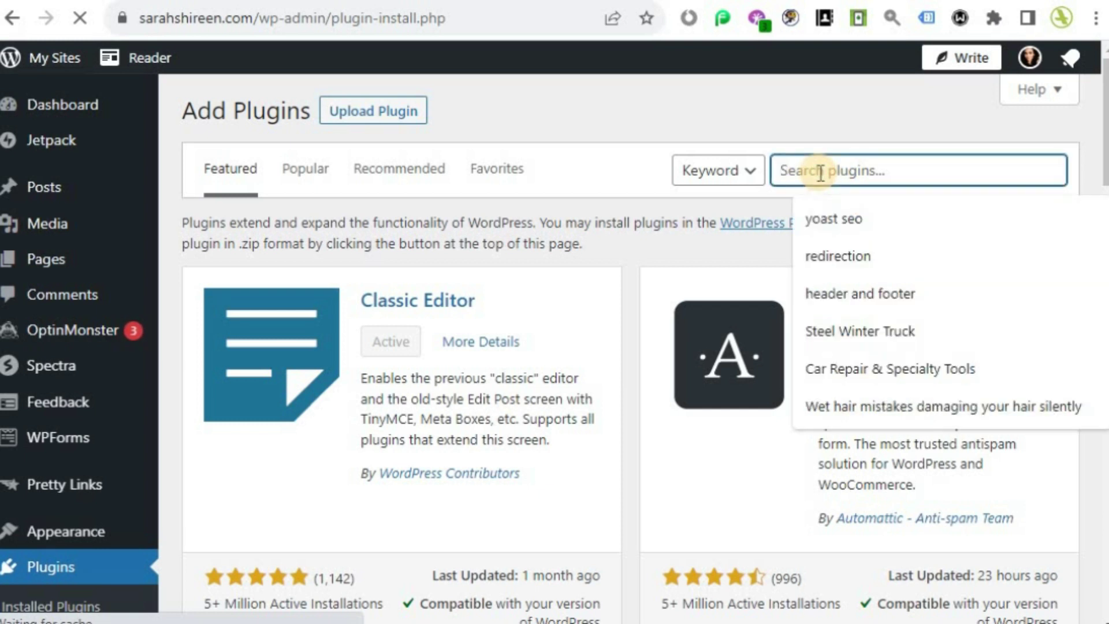
type("re")
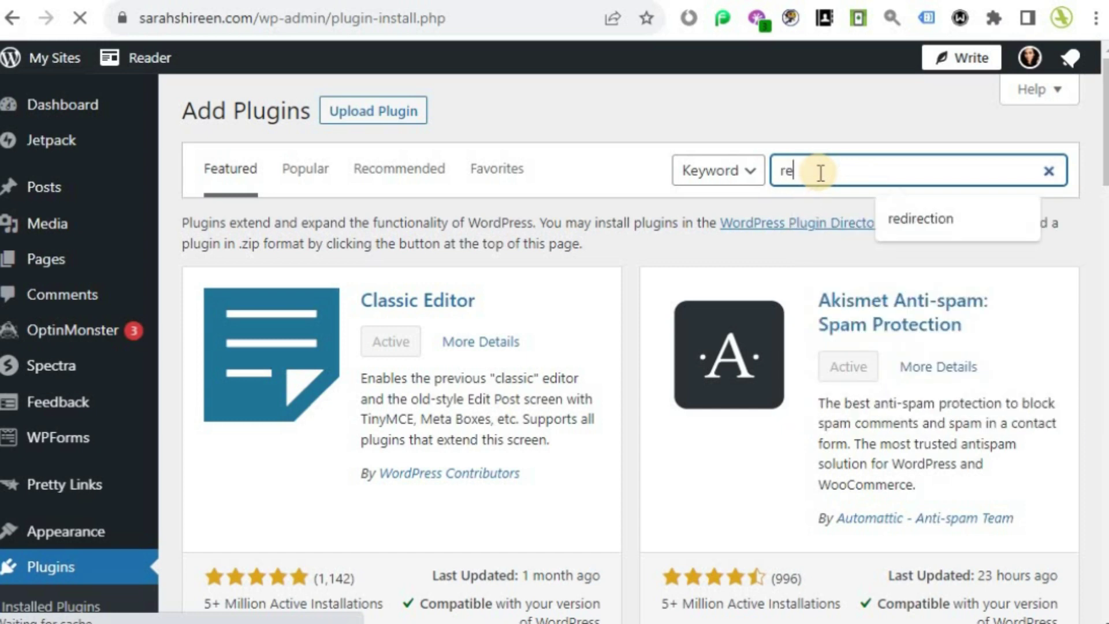
type("direction")
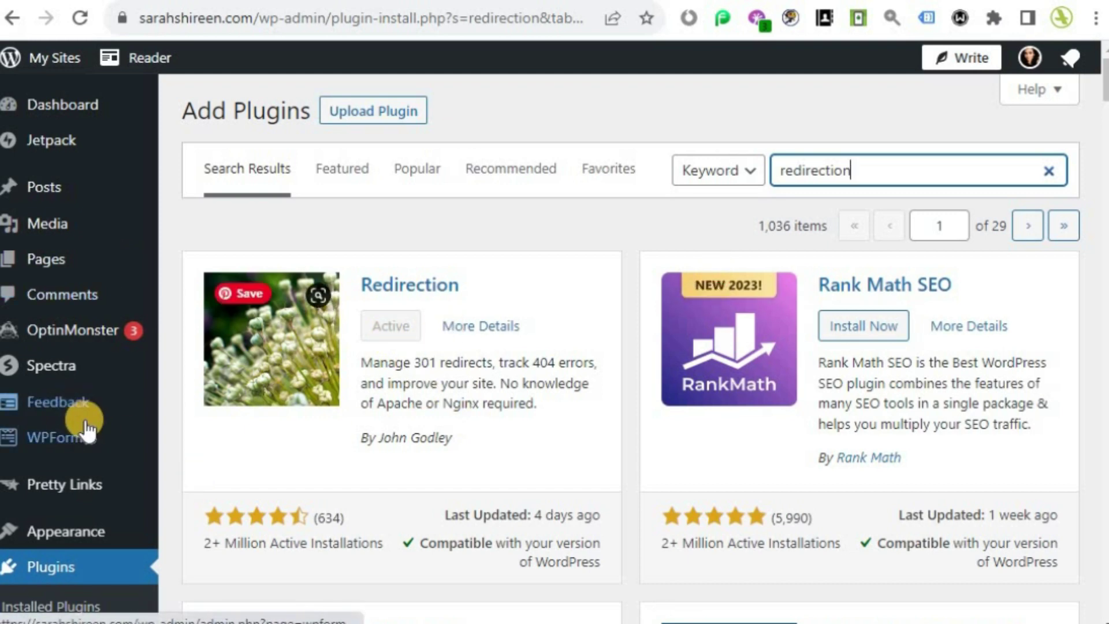
- Open the Redirection plugin's tool page and go to its form for adding a new redirection
scroll(85, 430, "down", 6)
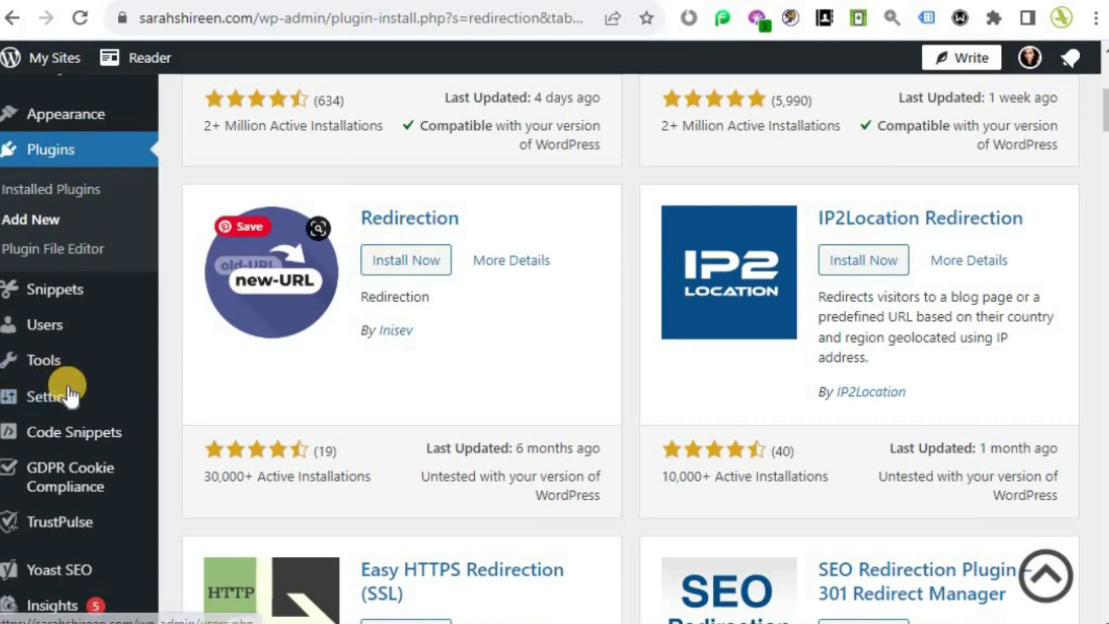
mouse_move(45, 369)
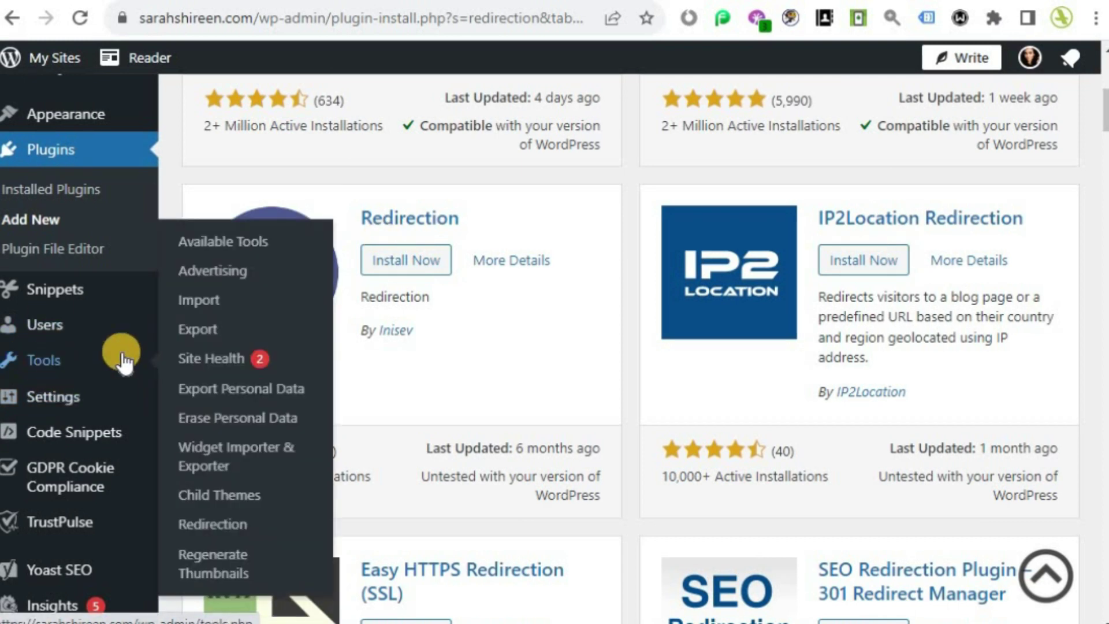
left_click(238, 526)
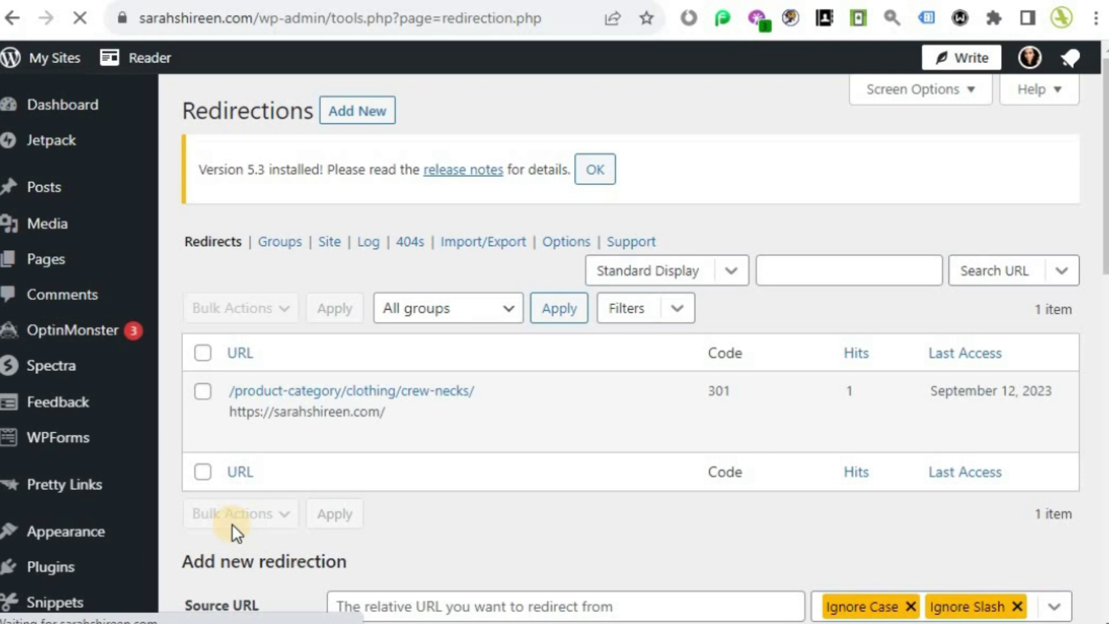
scroll(230, 518, "down", 5)
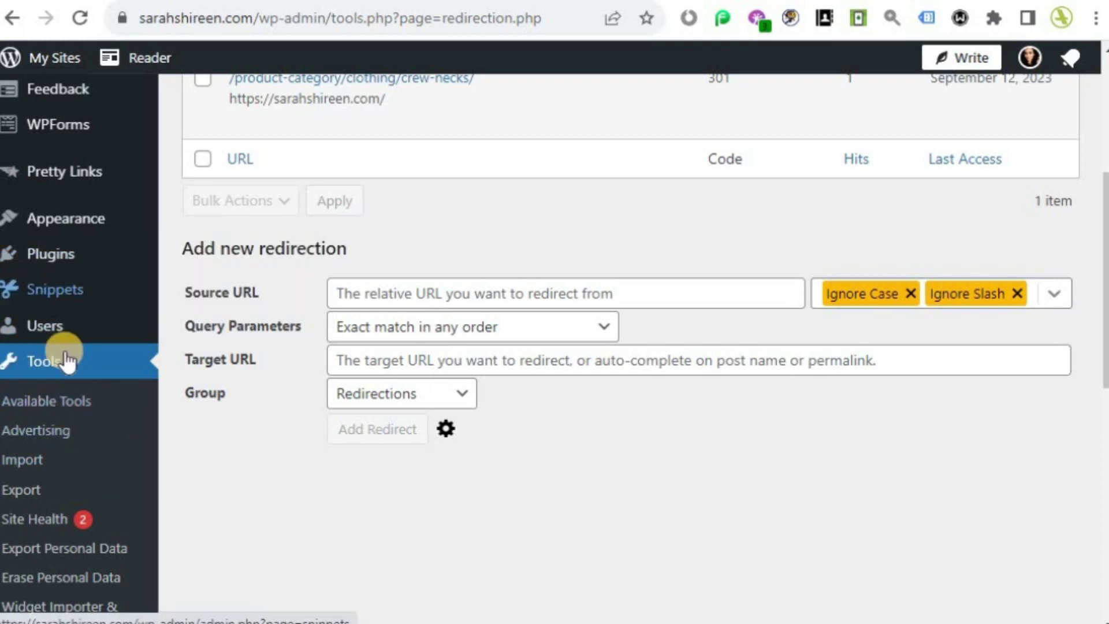
scroll(255, 467, "up", 3)
scroll(255, 466, "down", 2)
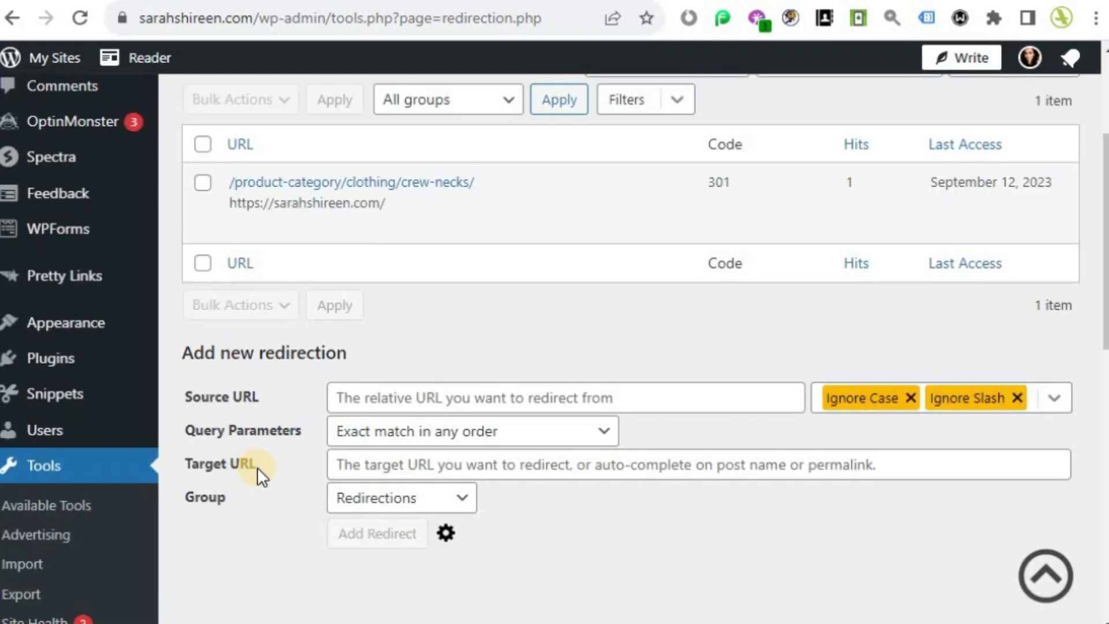
scroll(258, 467, "up", 2)
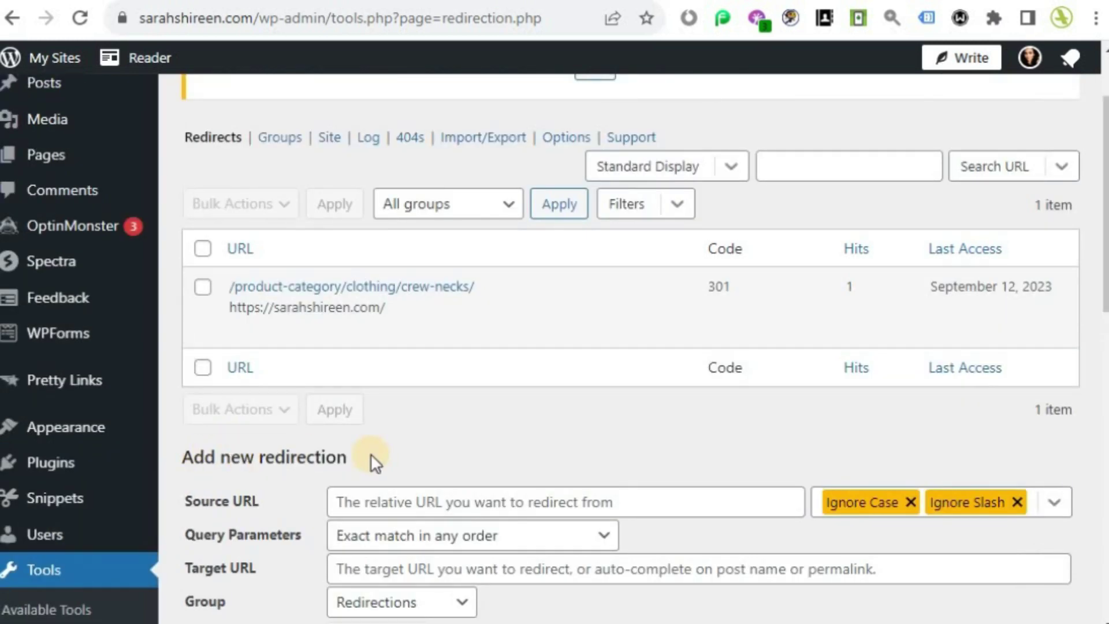
scroll(237, 439, "down", 2)
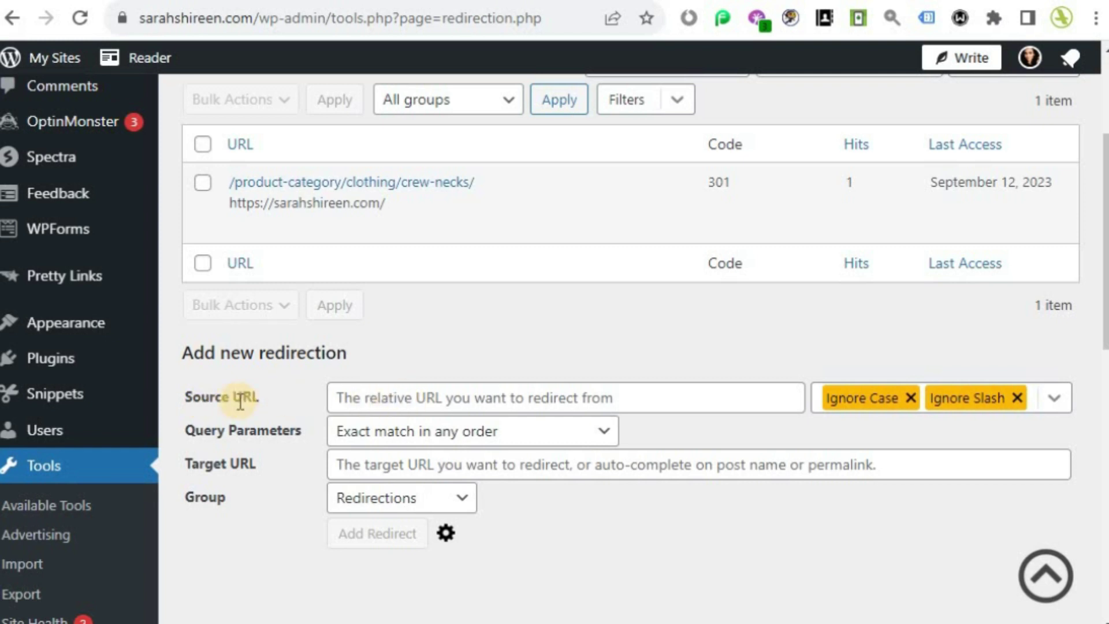
- Copy the inspected URL /nc42-foundation-comparable-shades/ from Google Search Console and enter it as the new redirection's source URL
left_click(360, 392)
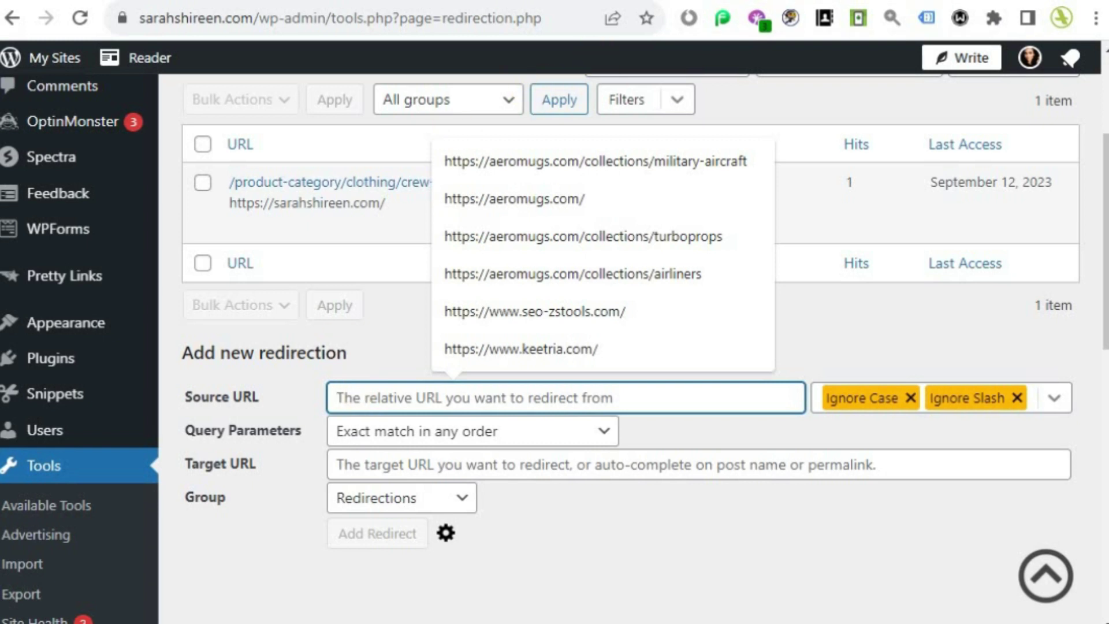
key("ctrl+Tab")
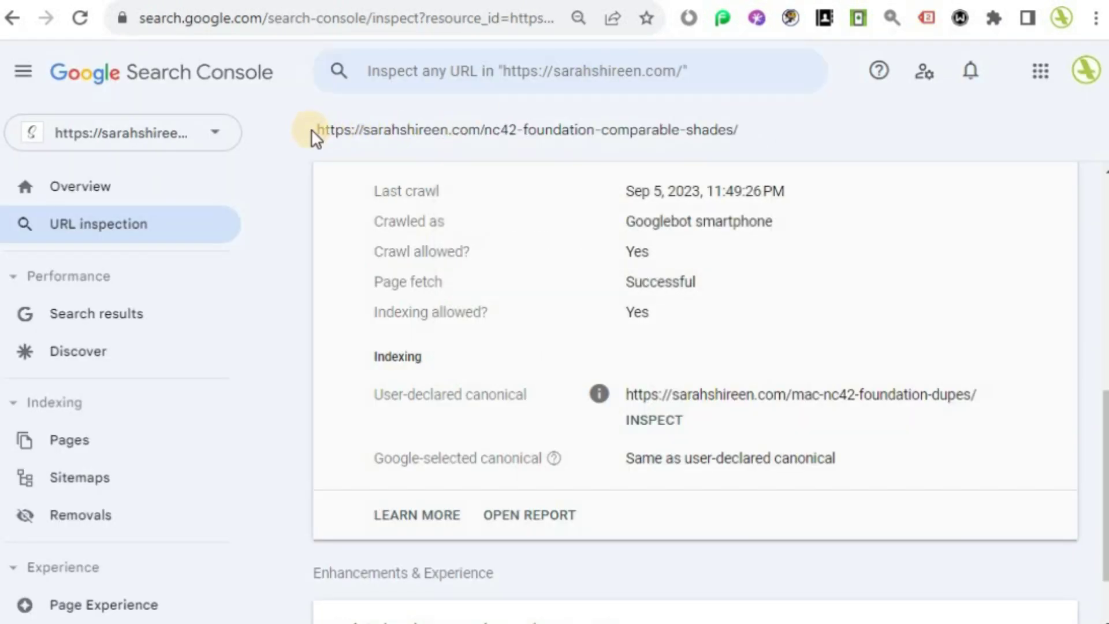
left_click_drag(311, 130, 778, 115)
key("ctrl+c")
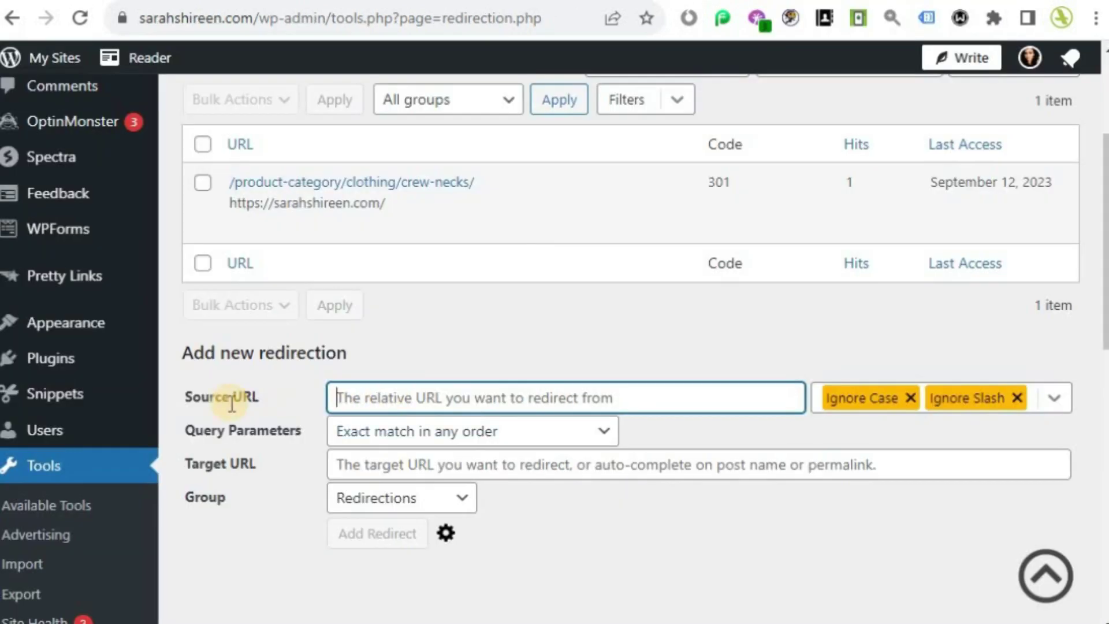
left_click(390, 397)
left_click(389, 396)
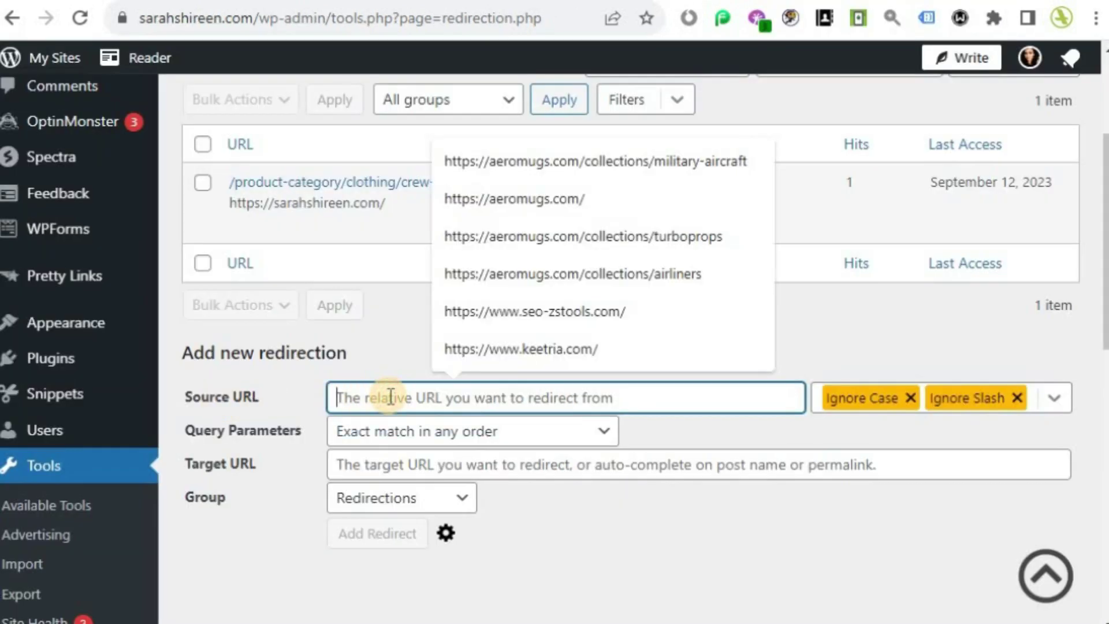
key("ctrl+v")
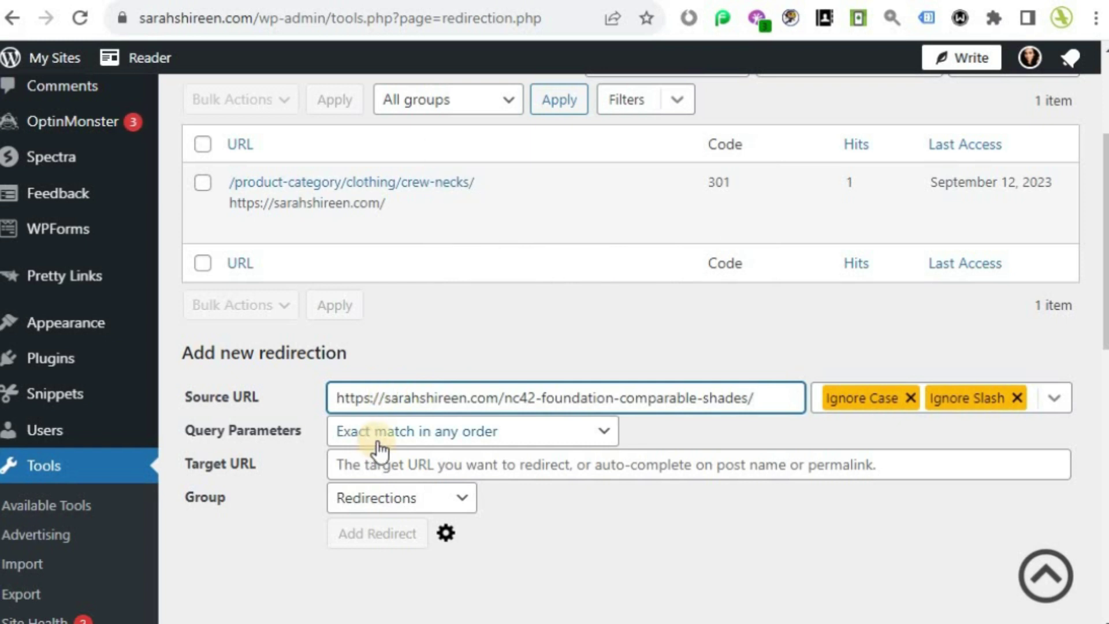
- Keep the query parameters at "Exact match in any order" and enter the user-declared canonical URL /mac-nc42-foundation-dupes/ as the redirection's target URL
left_click(605, 439)
left_click(605, 440)
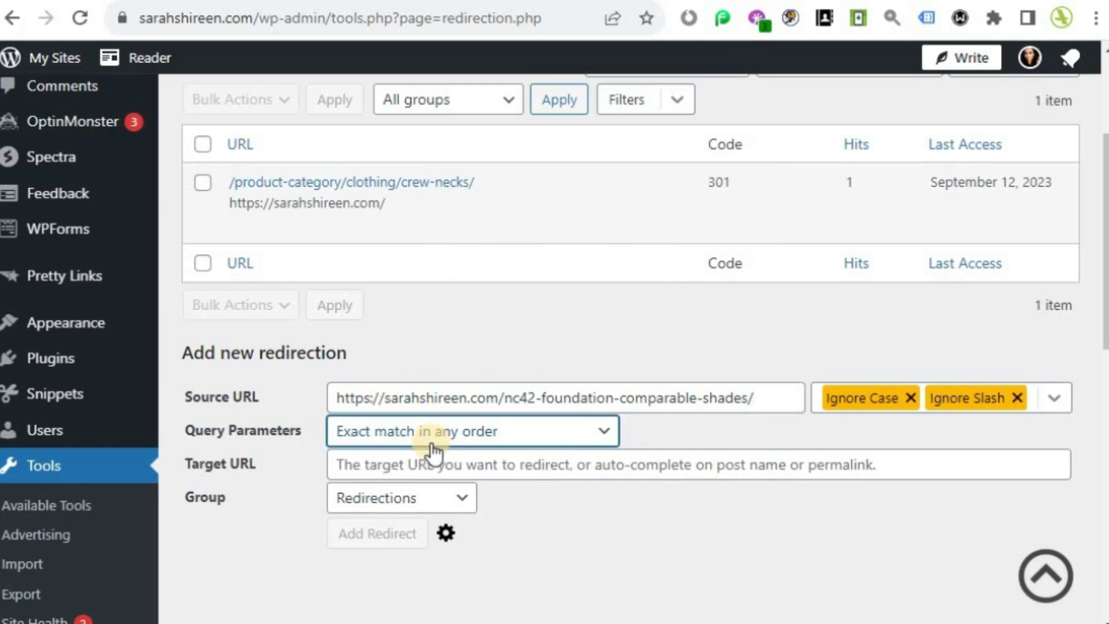
left_click(383, 463)
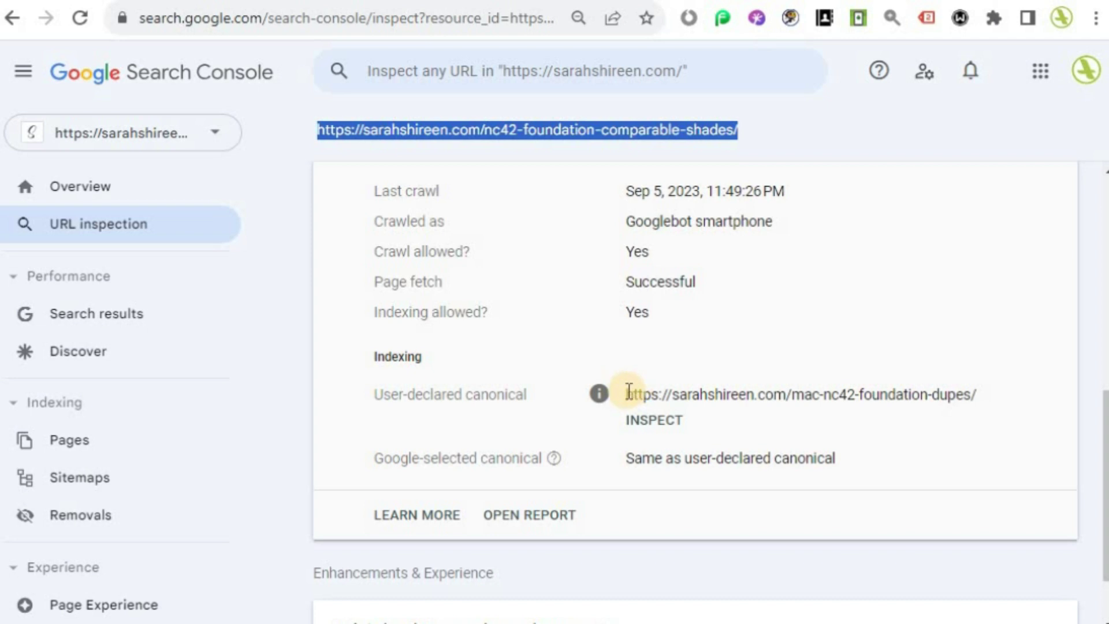
left_click(628, 391)
left_click_drag(629, 390, 992, 398)
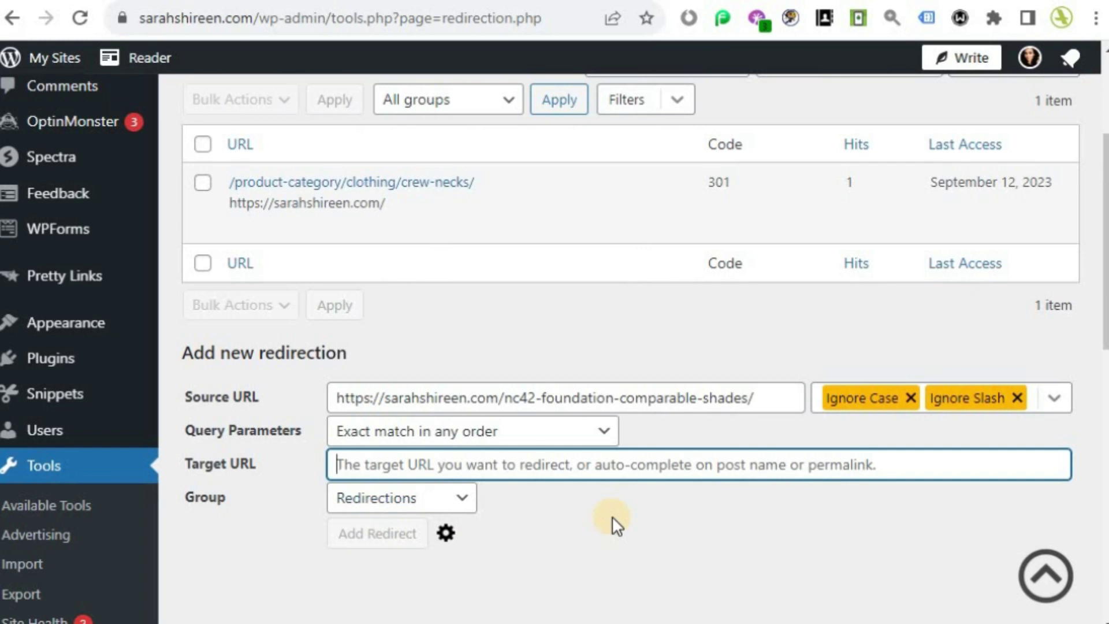
type("https://sarahshireen.com/mac-nc42-foundation-dupes/")
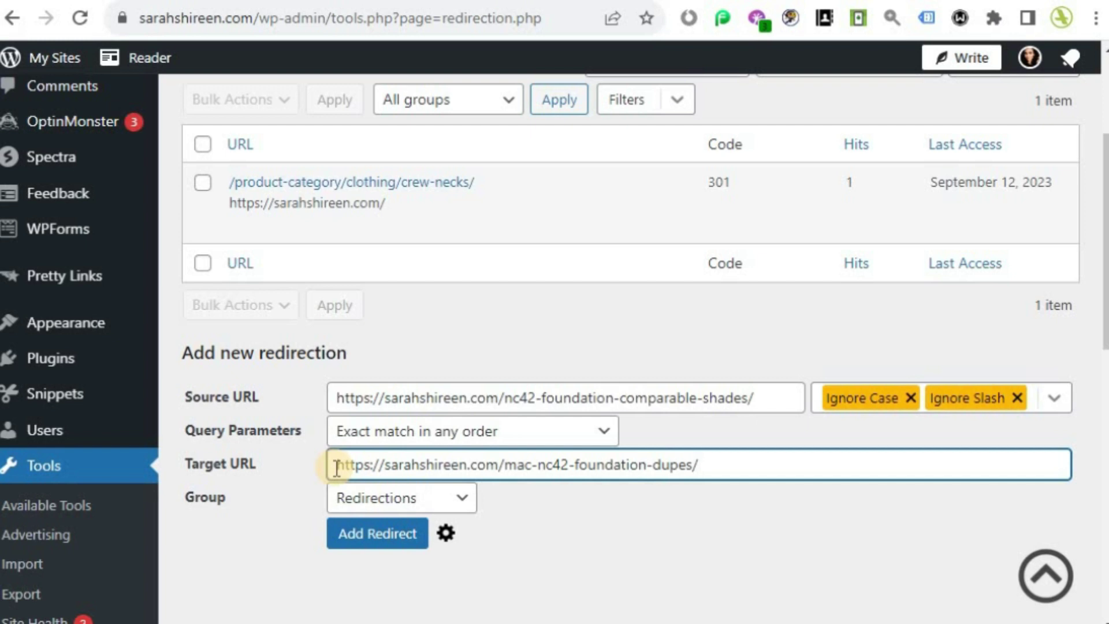
- Keep the group set to Redirections and add the redirect from /nc42-foundation-comparable-shades/ to /mac-nc42-foundation-dupes/
left_click_drag(335, 465, 763, 464)
left_click(763, 463)
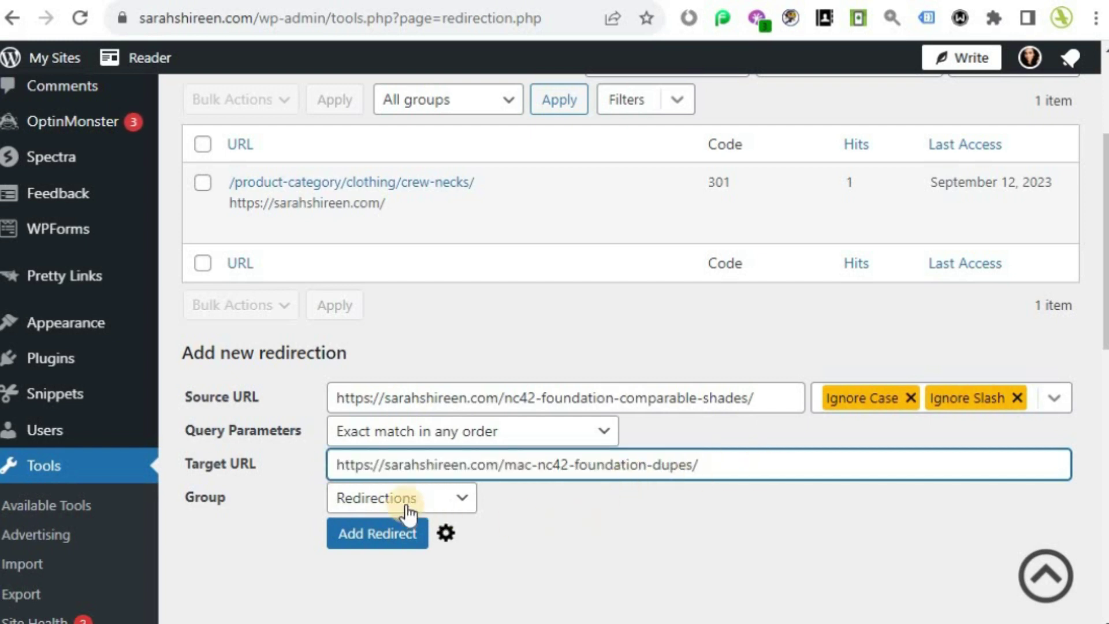
left_click(459, 511)
left_click(462, 514)
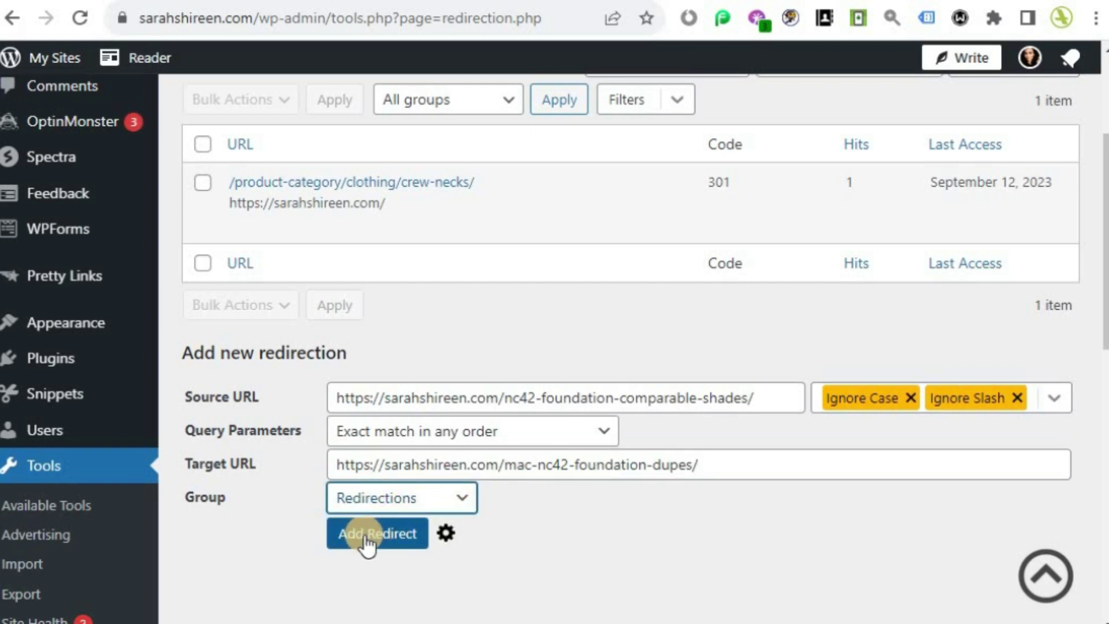
left_click(391, 538)
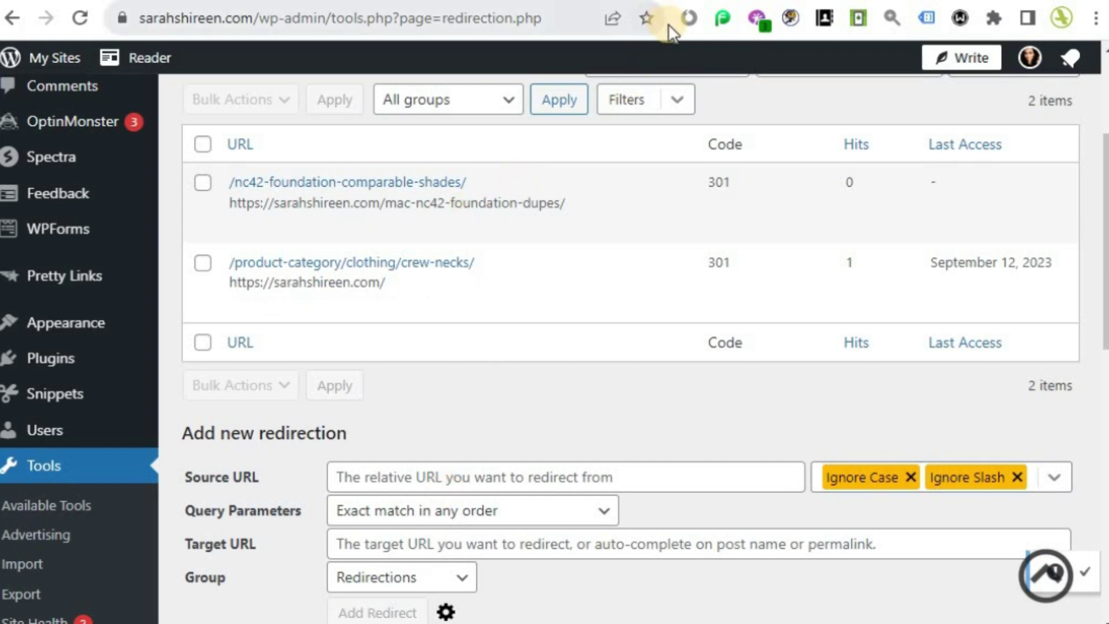
- Test the redirect by loading the old /nc42-foundation-comparable-shades/ URL from Google Search Console in a new browser tab, and return to Search Console
key("ctrl+Tab")
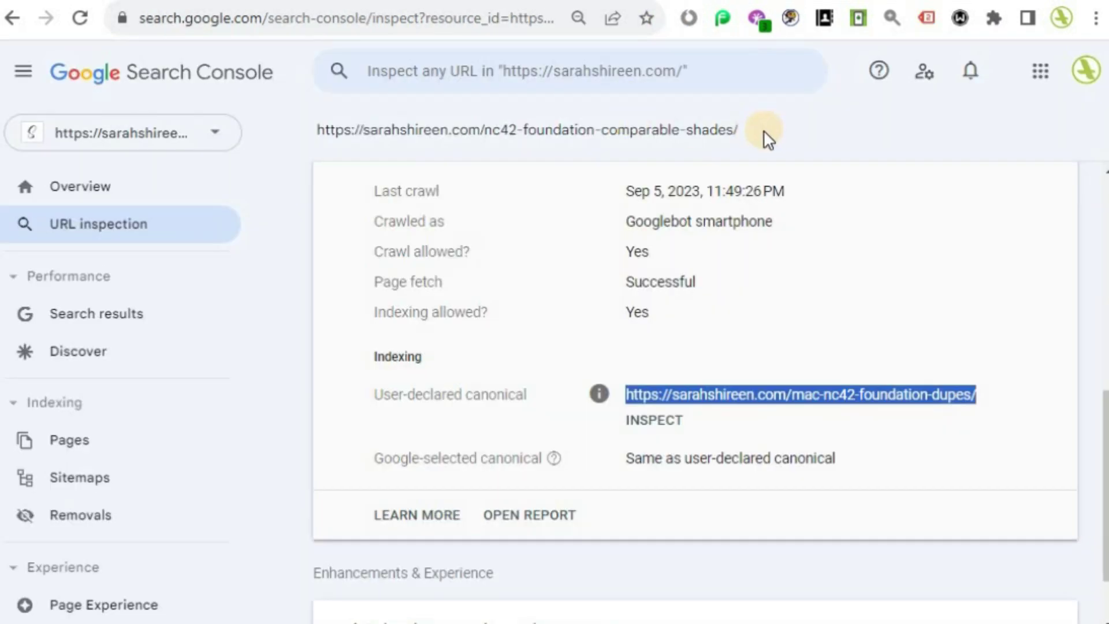
left_click_drag(764, 130, 307, 131)
key("ctrl+c")
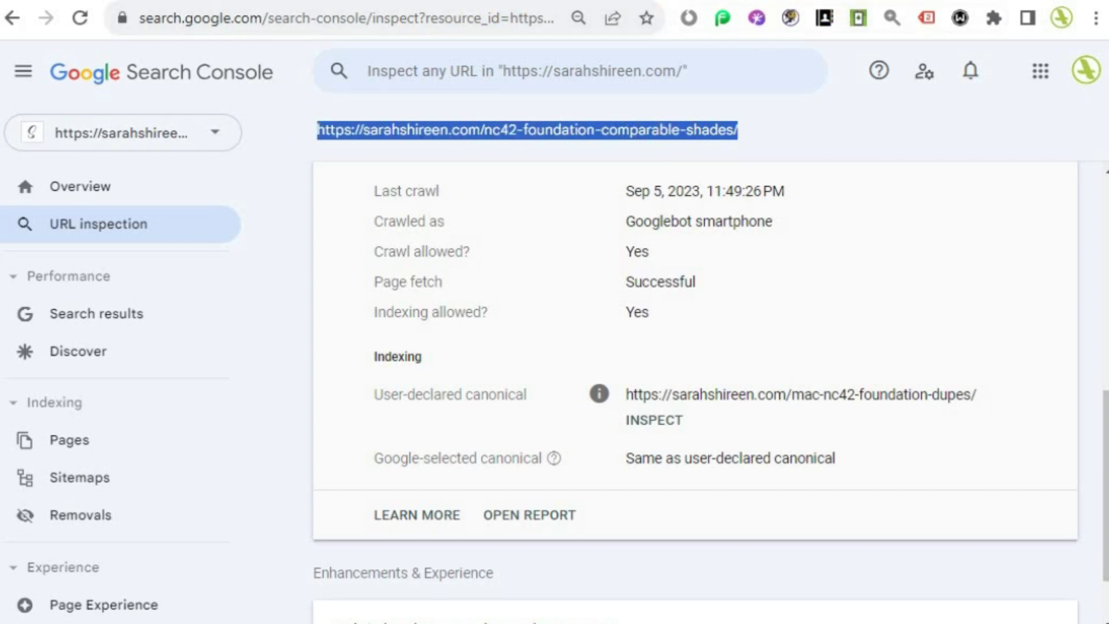
key("ctrl+t")
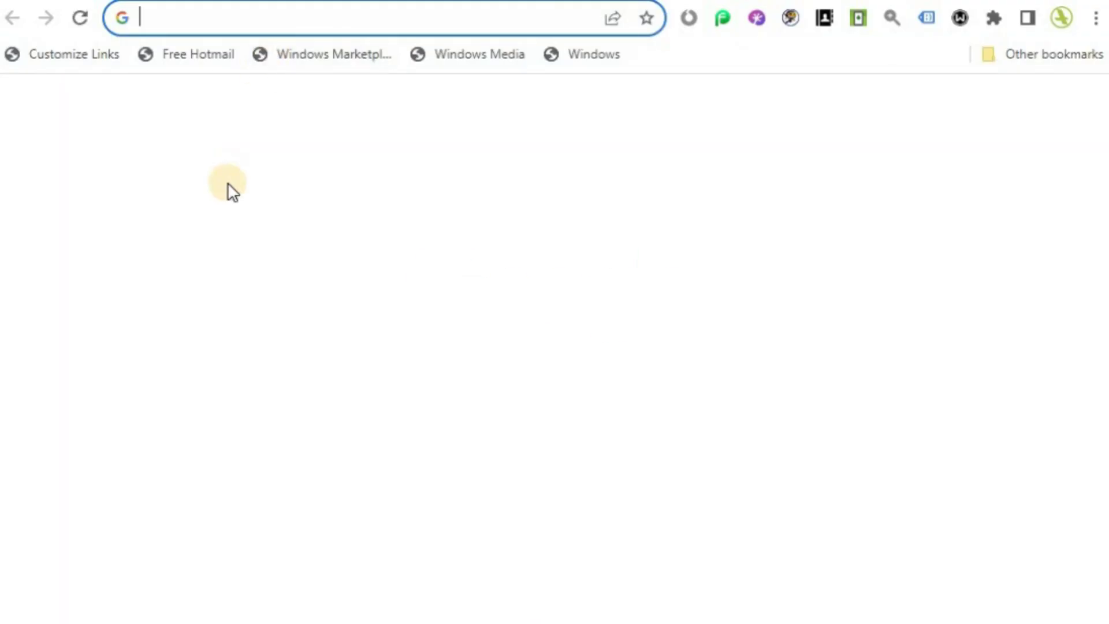
key("ctrl+v")
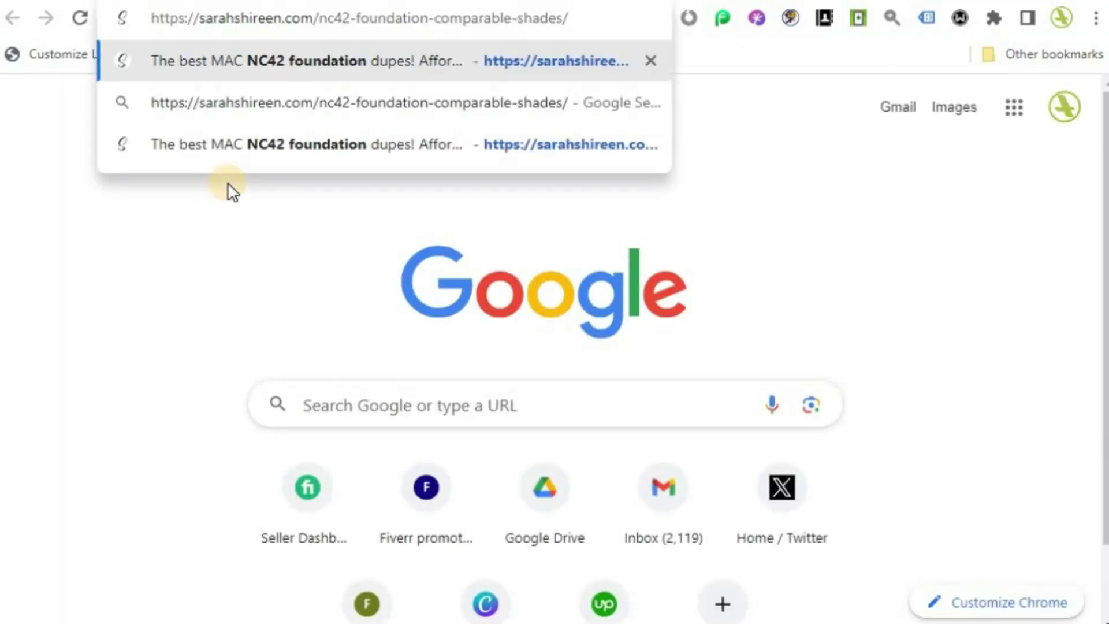
key("Return")
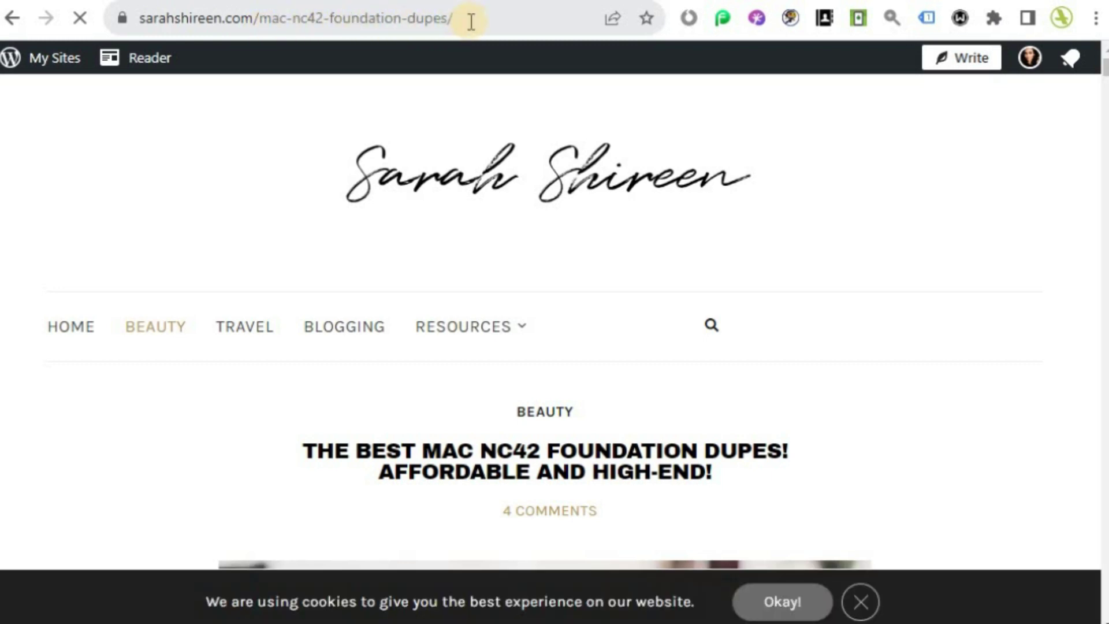
left_click(646, 1)
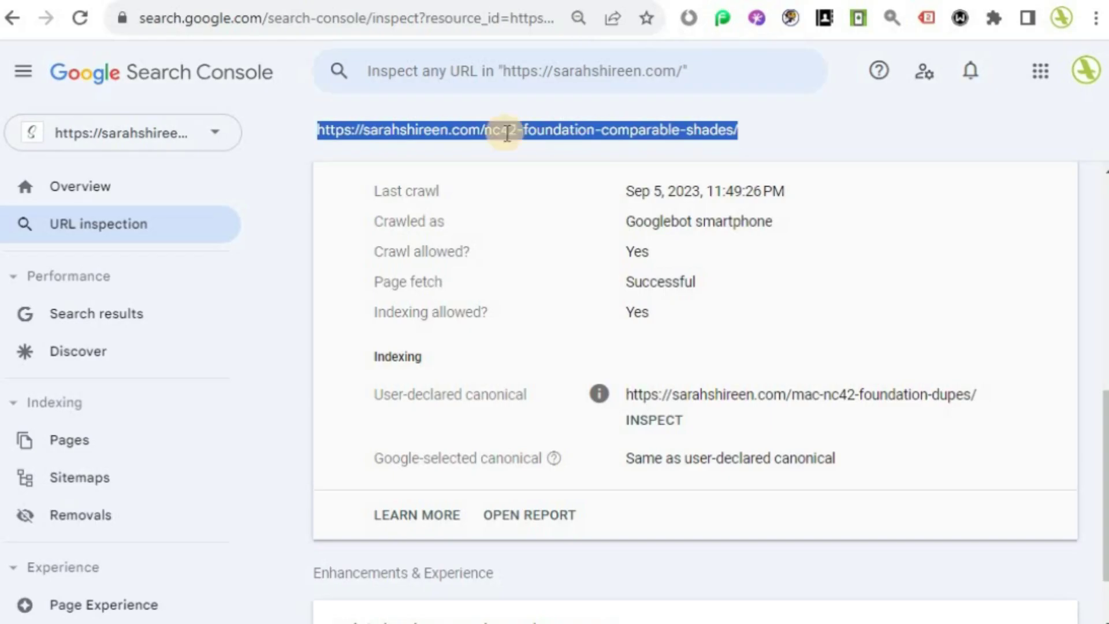
- Return to the "Page with redirect" list and copy the /nc42-foundation-comparable-shades/ URL that carries the Pinterest utm parameters
left_click(12, 18)
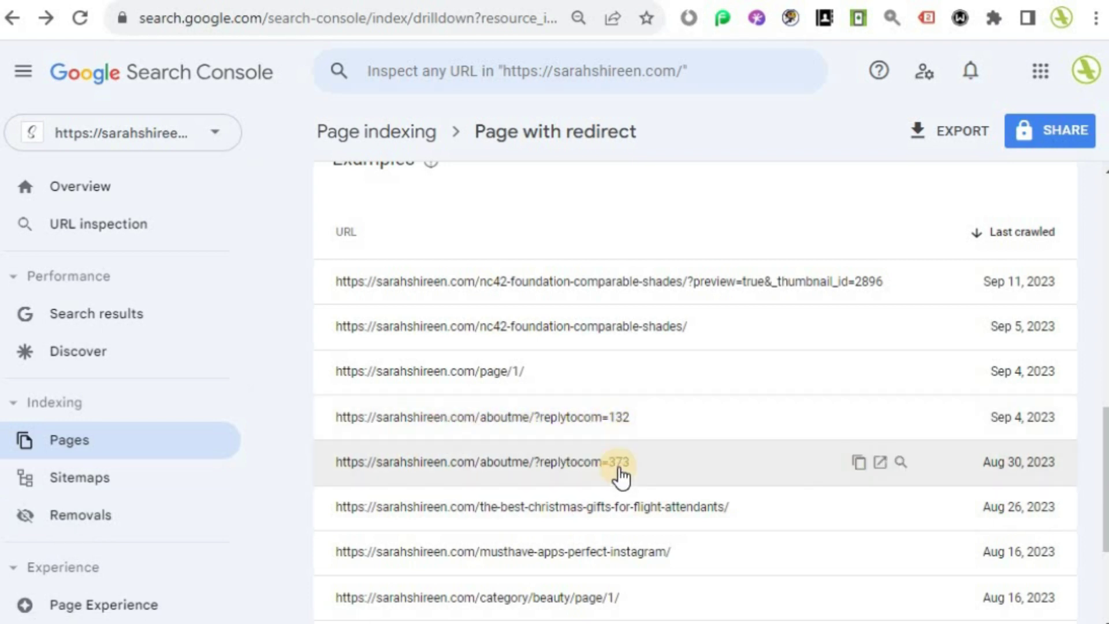
scroll(621, 476, "down", 3)
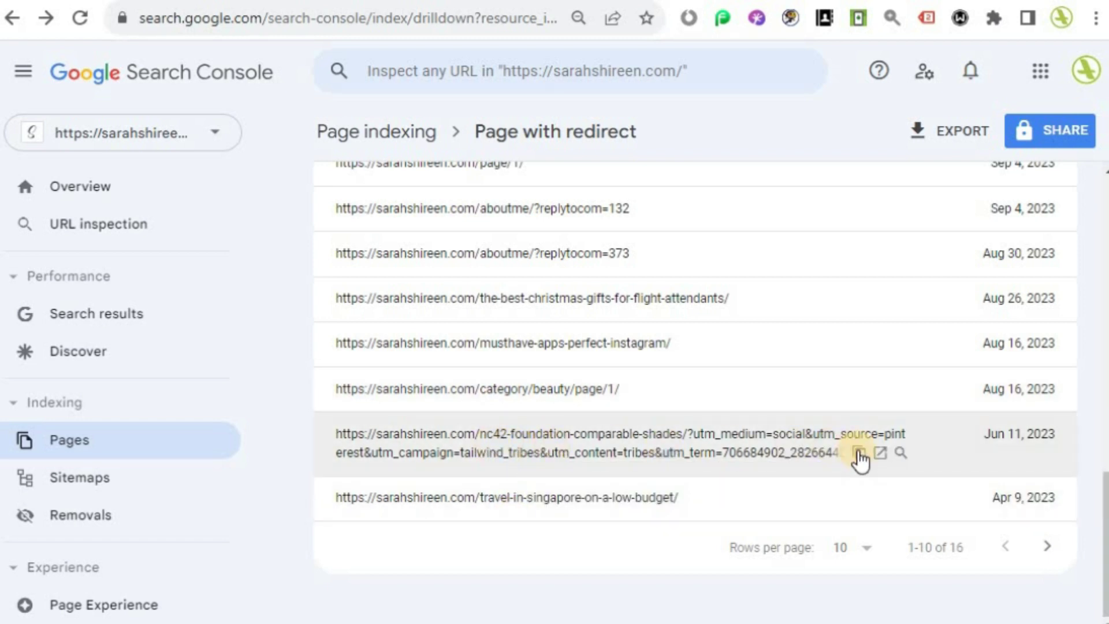
left_click(859, 452)
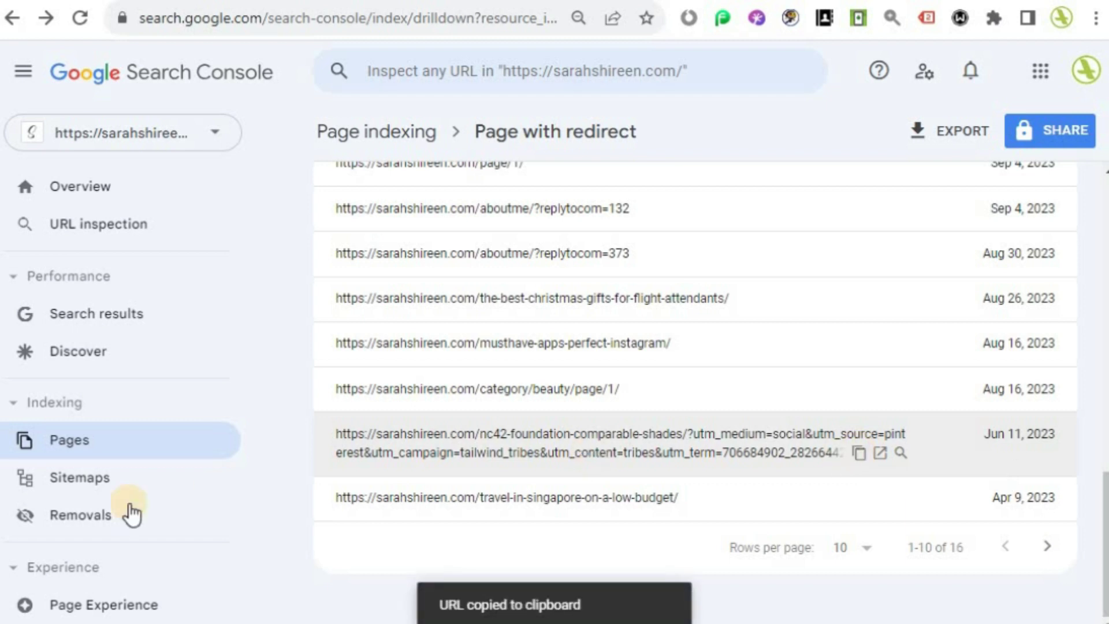
- Submit a temporary removal request for the copied utm URL, using the option "Remove this URL only"
left_click(92, 514)
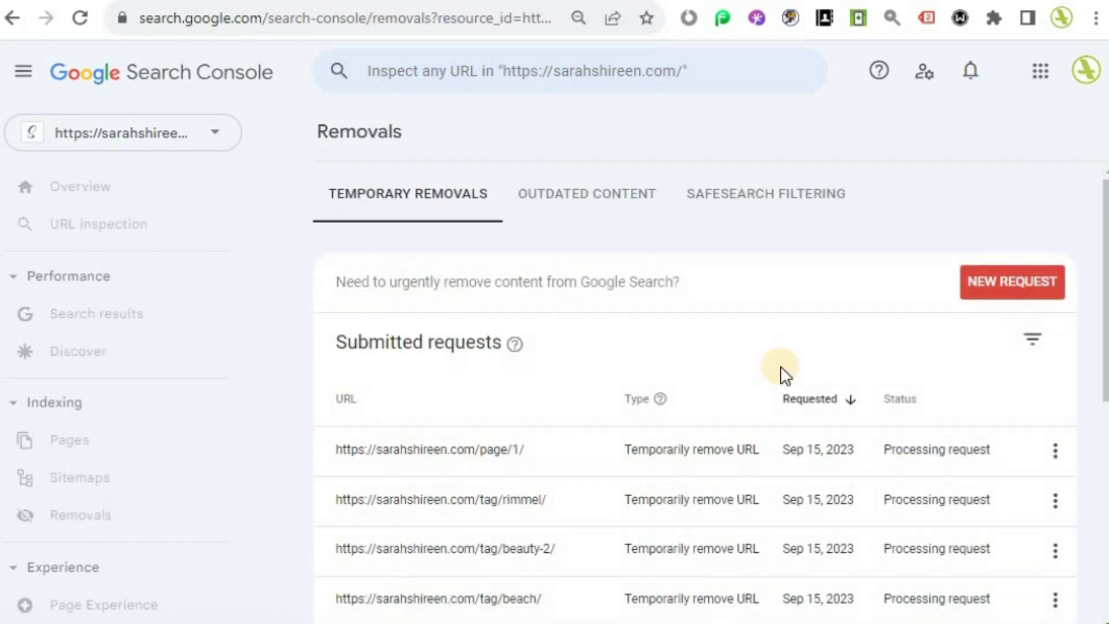
left_click(1027, 291)
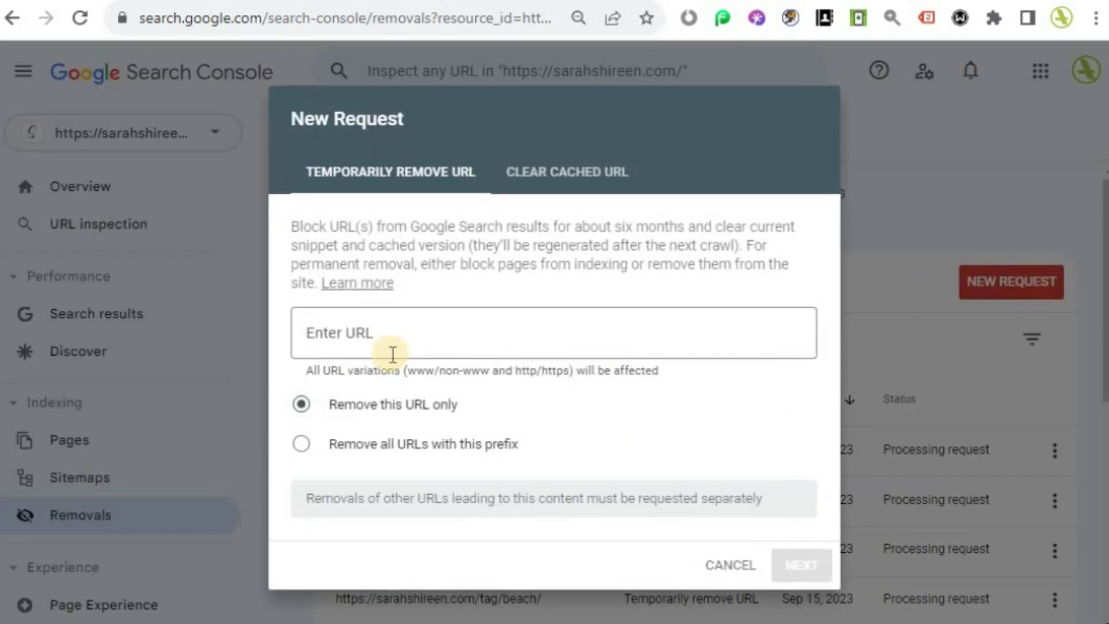
left_click(413, 338)
key("ctrl+v")
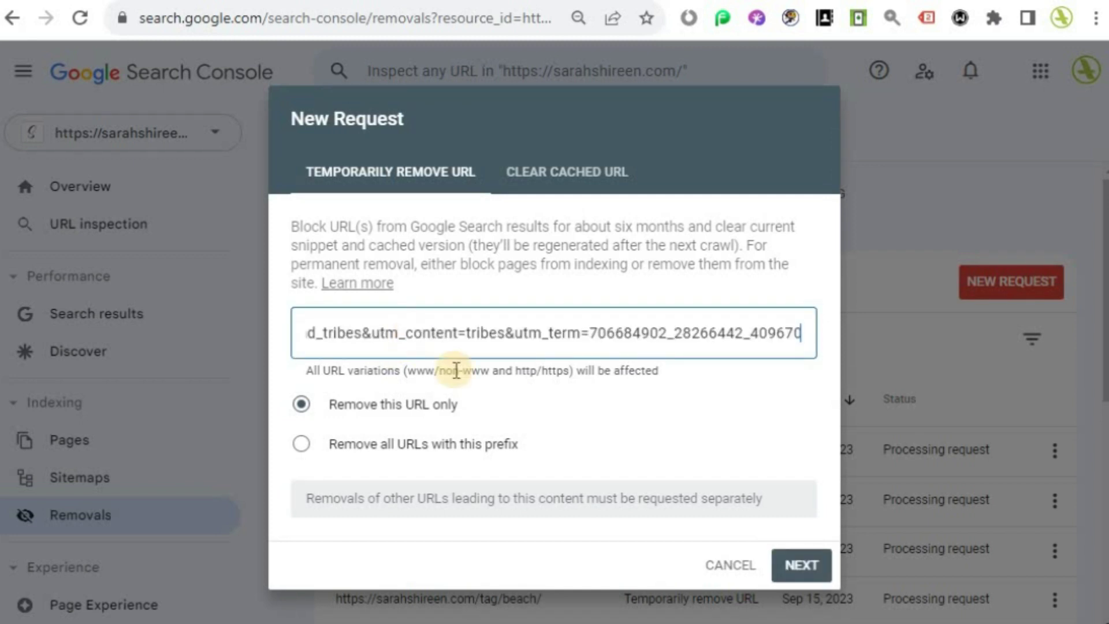
left_click(796, 565)
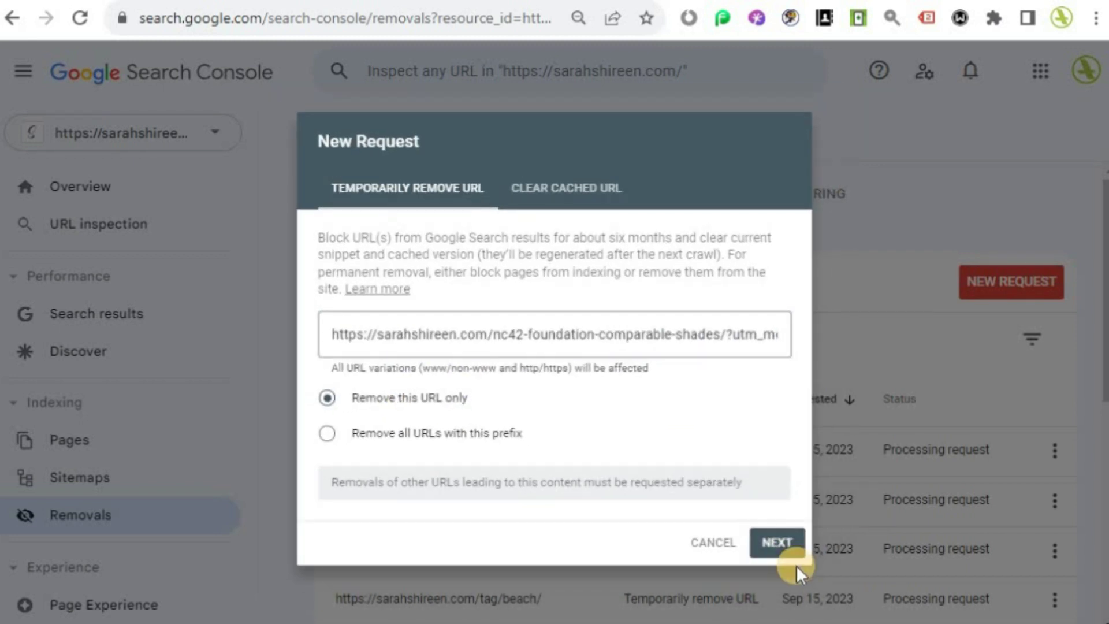
left_click(791, 459)
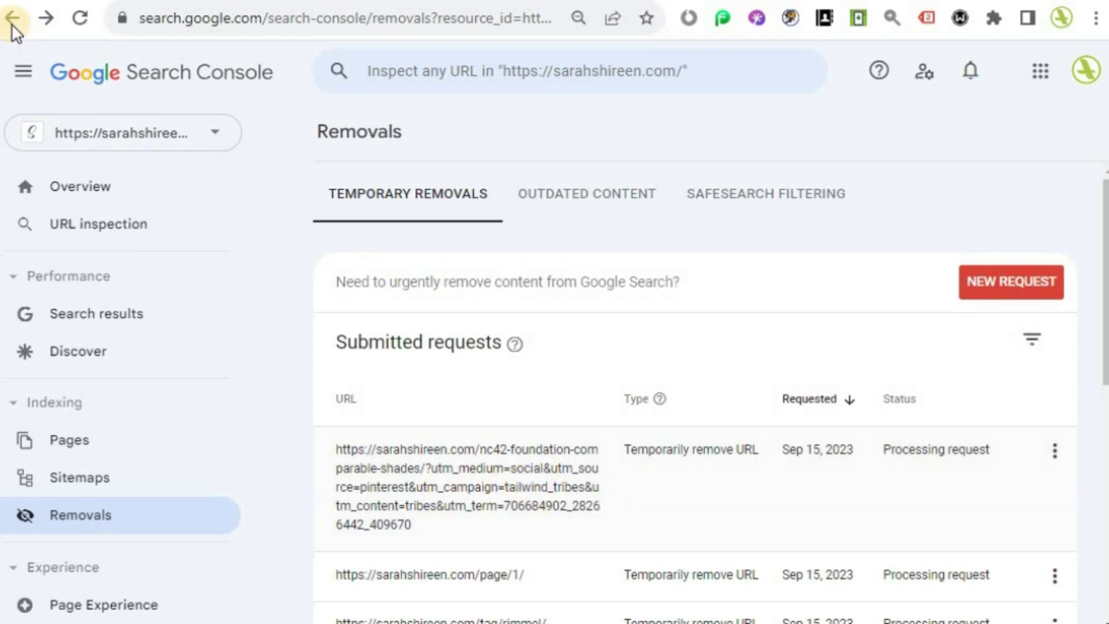
- Go back to the "Page with redirect" list and inspect the URL /the-best-christmas-gifts-for-flight-attendants/
left_click(12, 24)
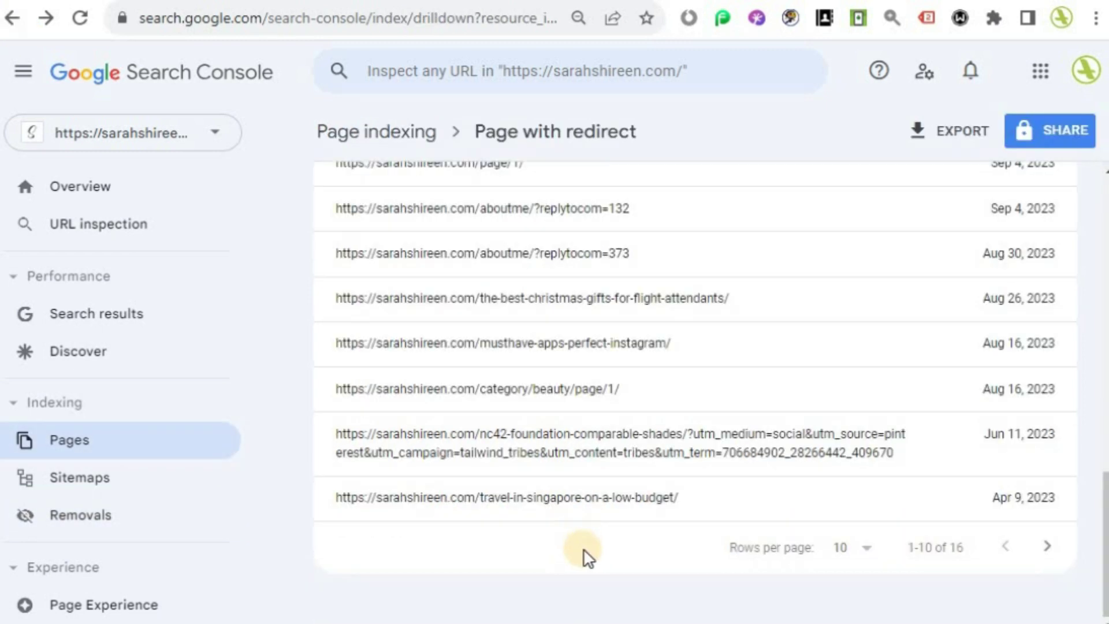
scroll(583, 552, "up", 2)
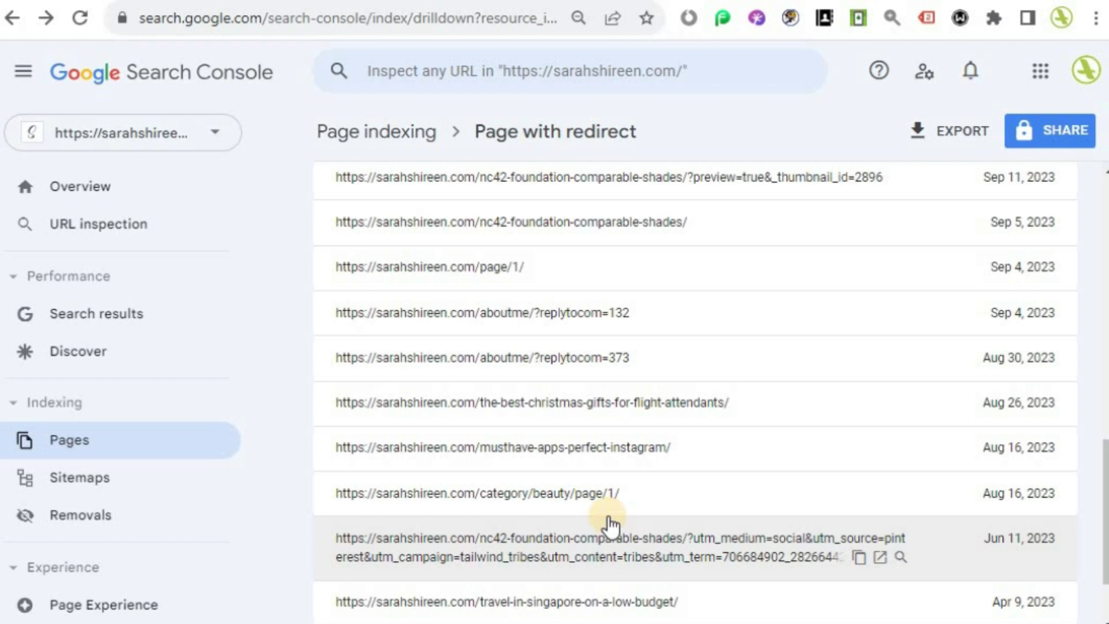
scroll(609, 525, "up", 2)
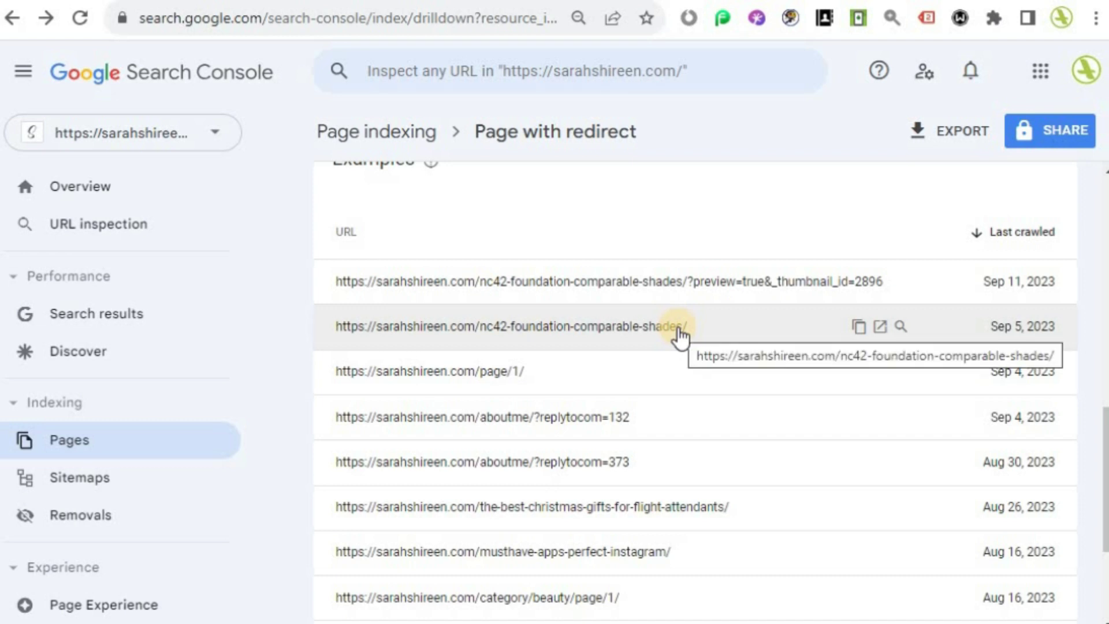
scroll(663, 421, "down", 2)
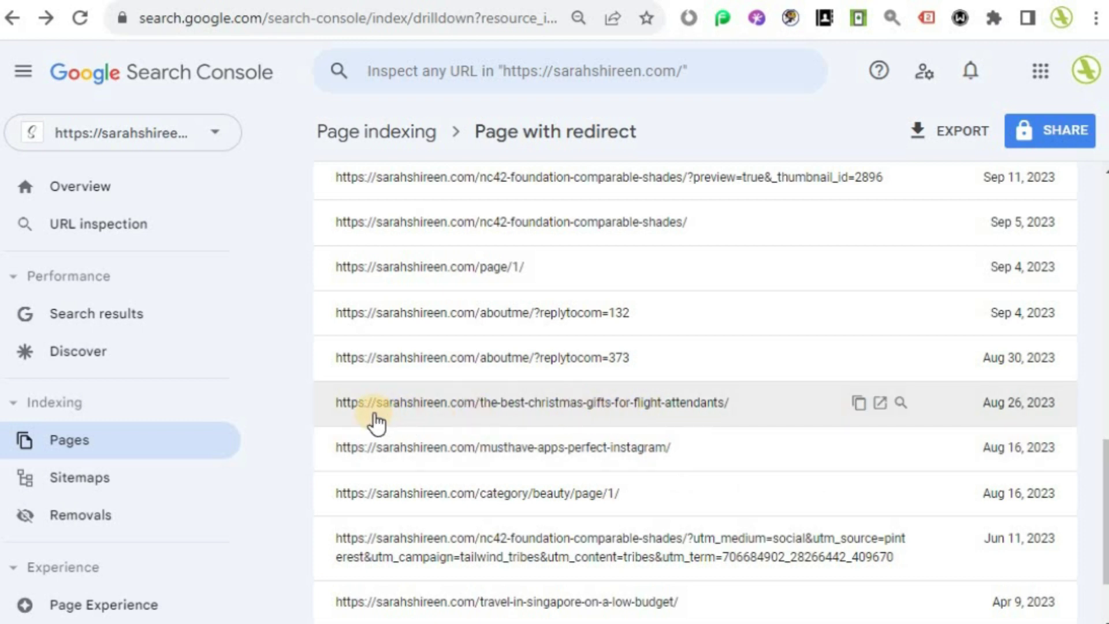
left_click(903, 400)
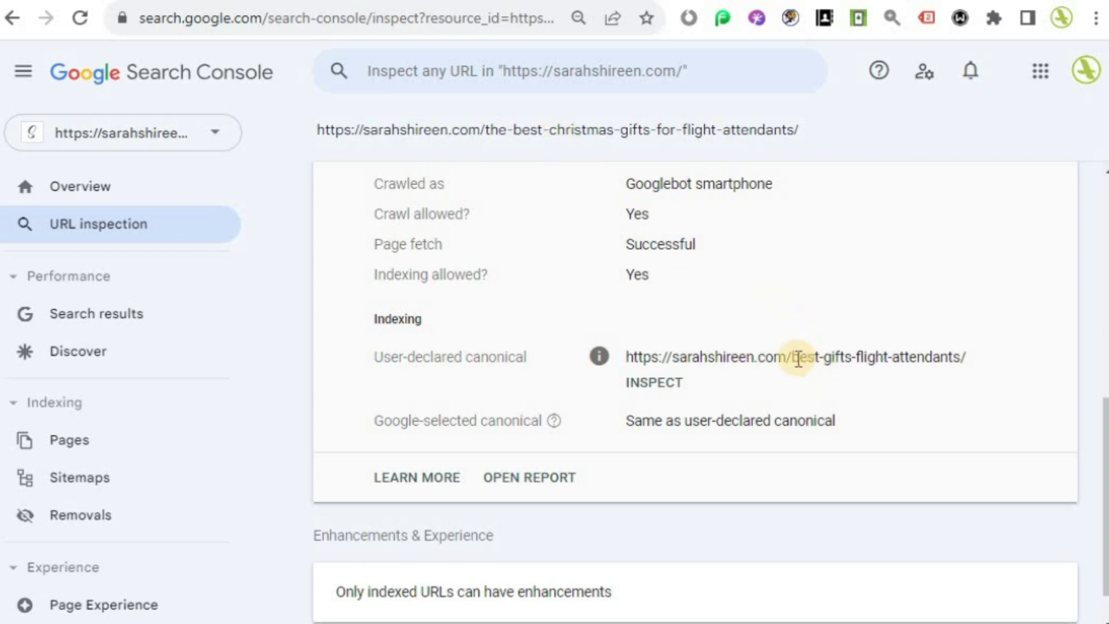
- Compare the slug of the inspected Christmas gifts URL with the slug of its user-declared canonical URL
left_click_drag(791, 361, 958, 357)
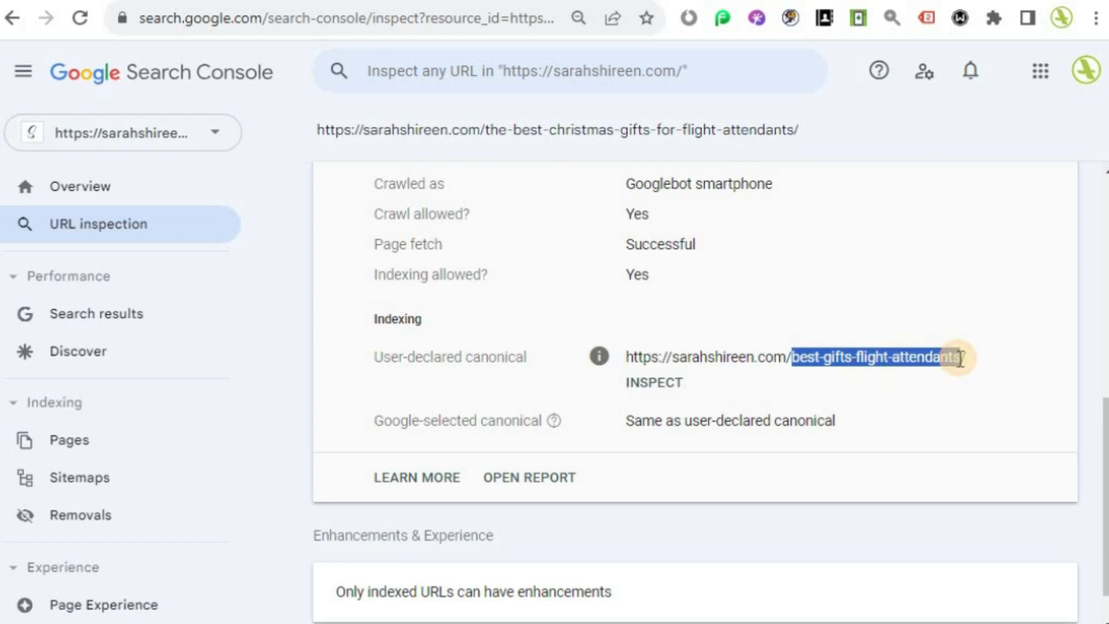
left_click(490, 128)
left_click_drag(489, 128, 792, 128)
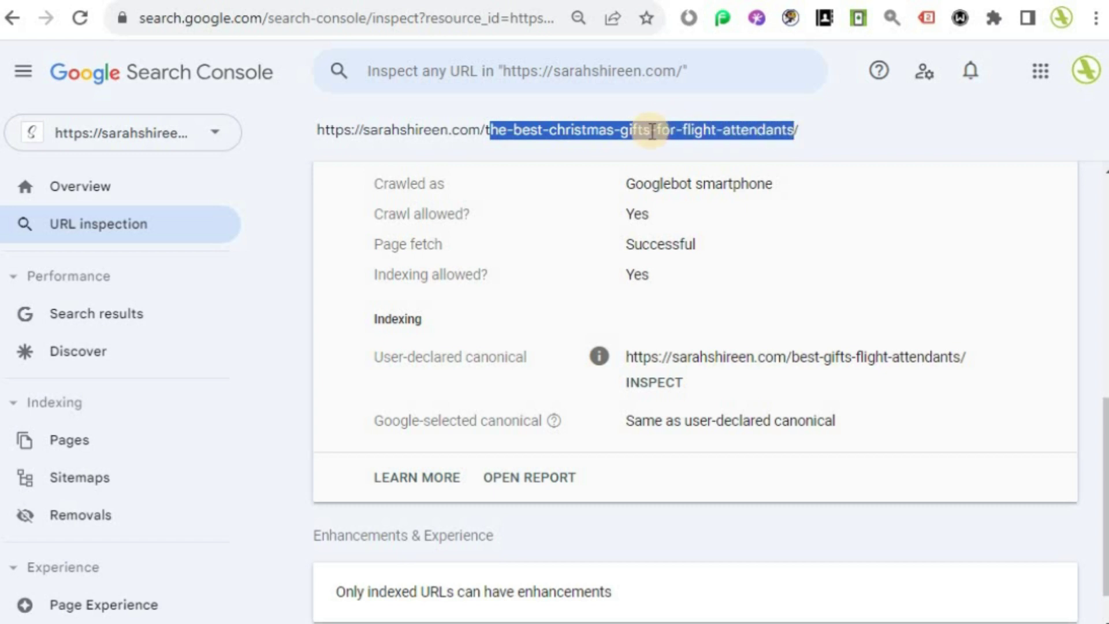
left_click(531, 143)
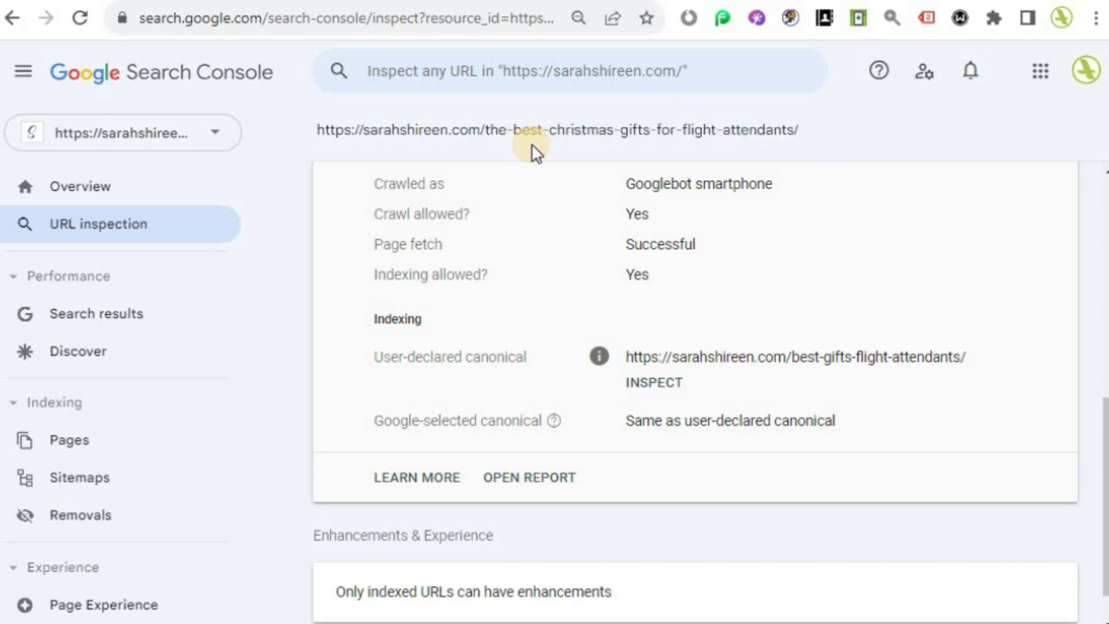
left_click(500, 128)
left_click_drag(500, 129, 797, 129)
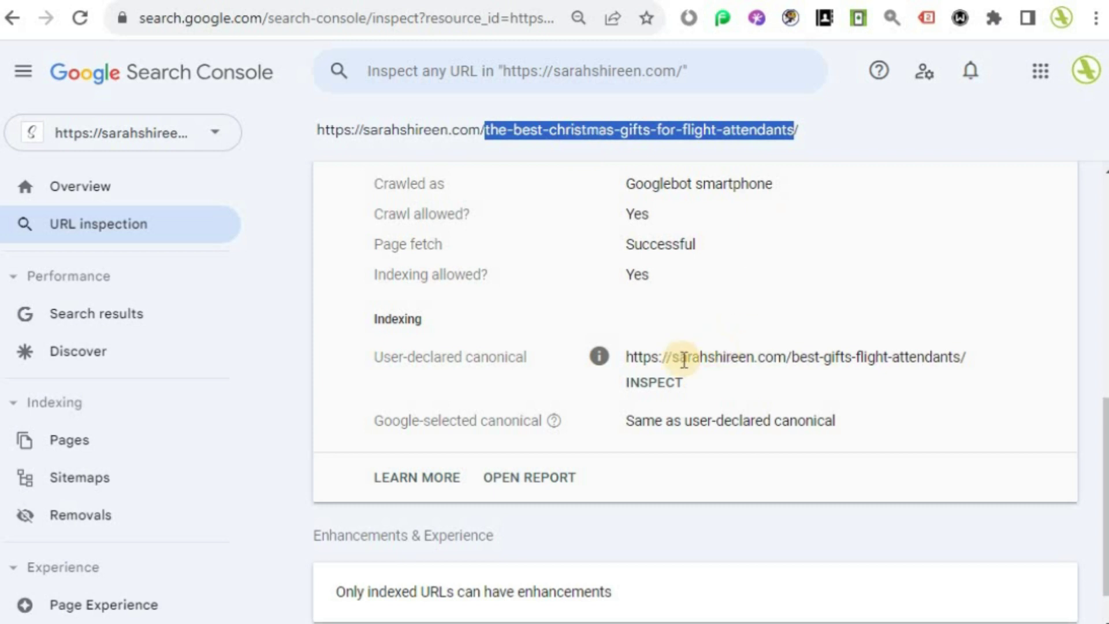
left_click(733, 128)
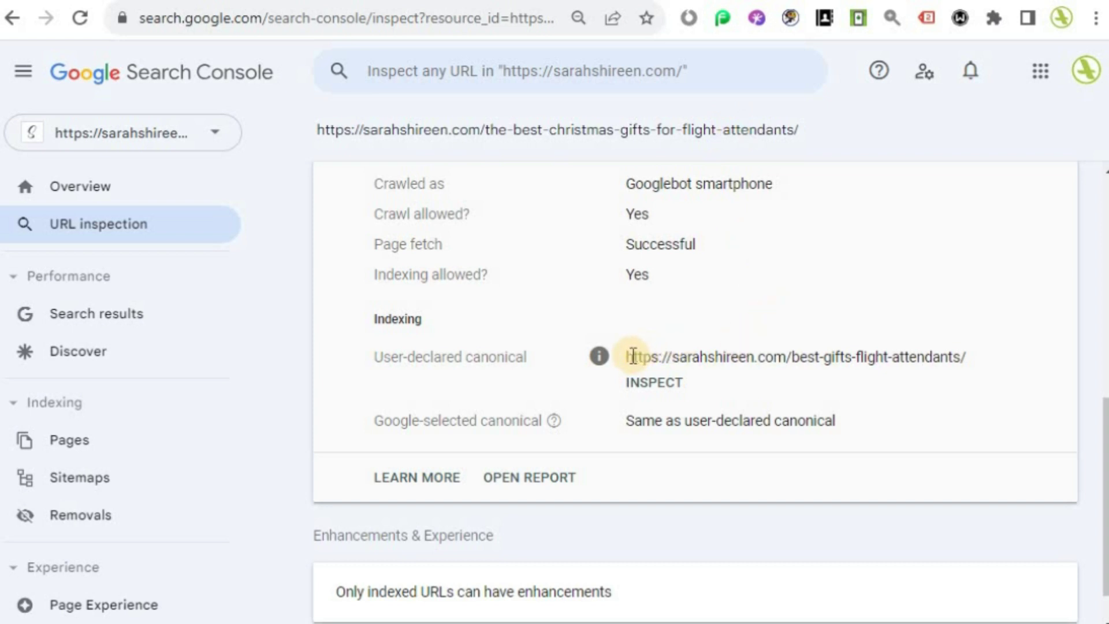
mouse_move(629, 353)
left_mouse_down()
mouse_move(985, 355)
mouse_move(629, 354)
left_mouse_up()
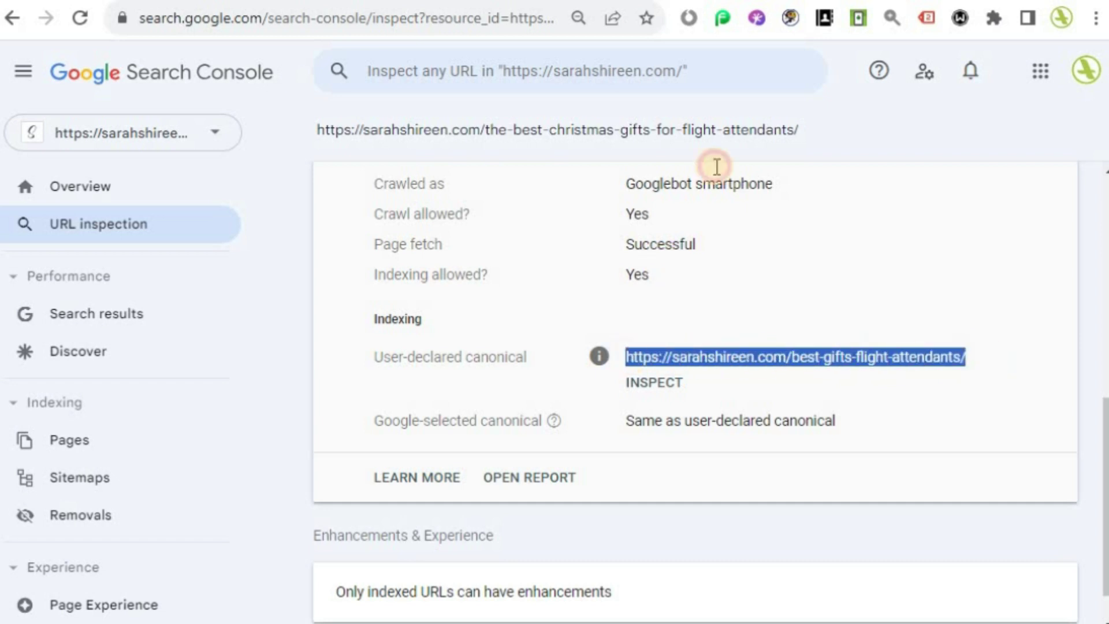
left_click_drag(826, 130, 310, 121)
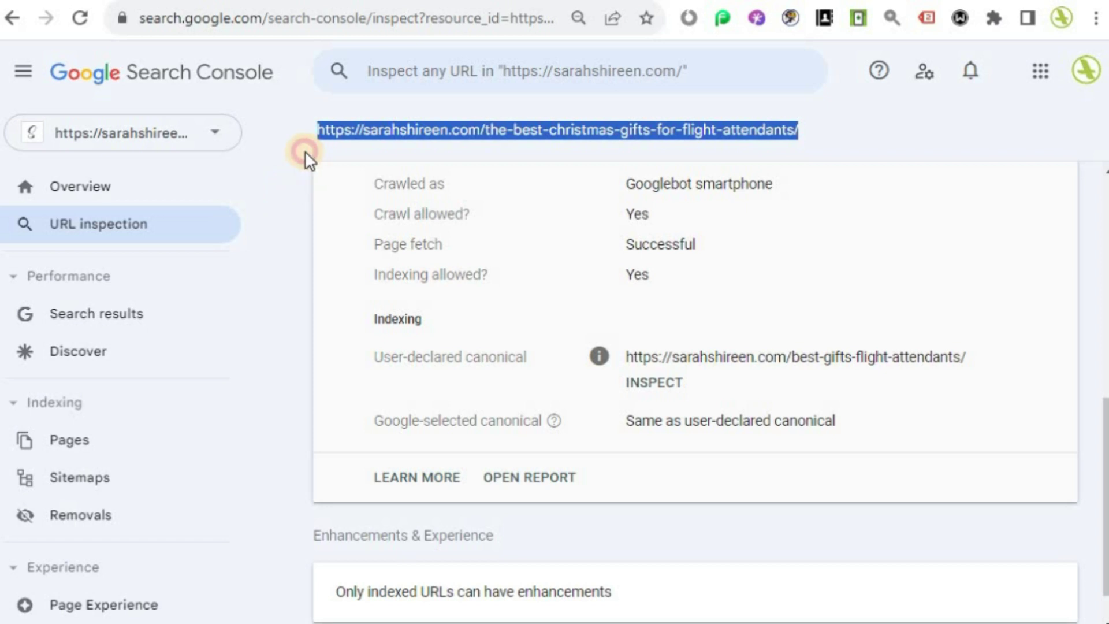
left_click_drag(309, 130, 869, 127)
left_click(818, 127)
left_click_drag(818, 126, 273, 122)
left_click(261, 124)
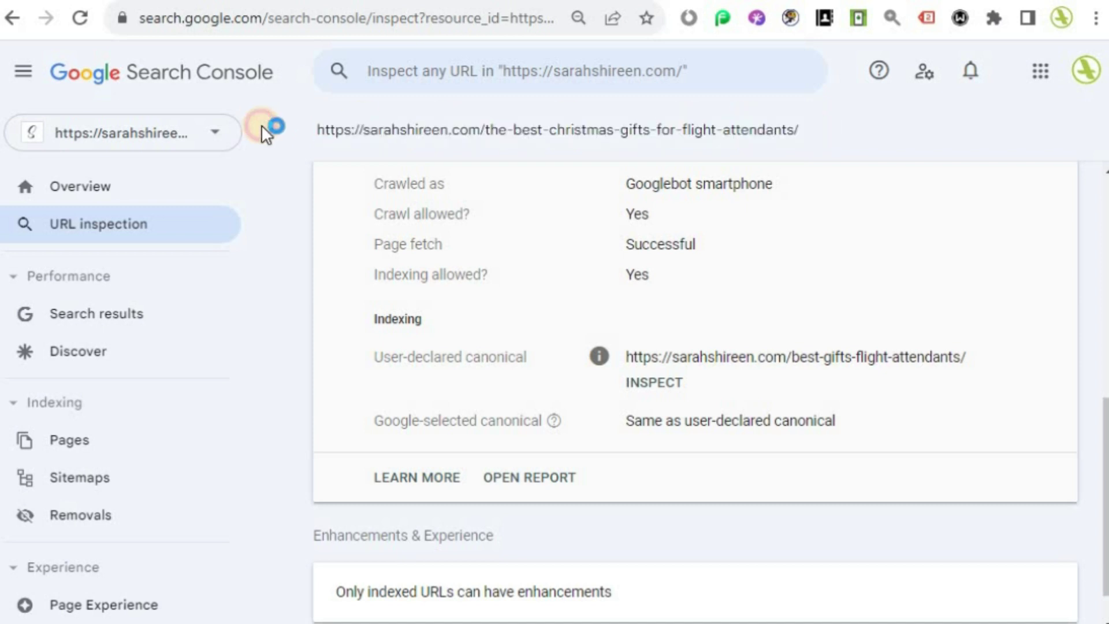
triple_click(300, 131)
left_click_drag(965, 357, 622, 355)
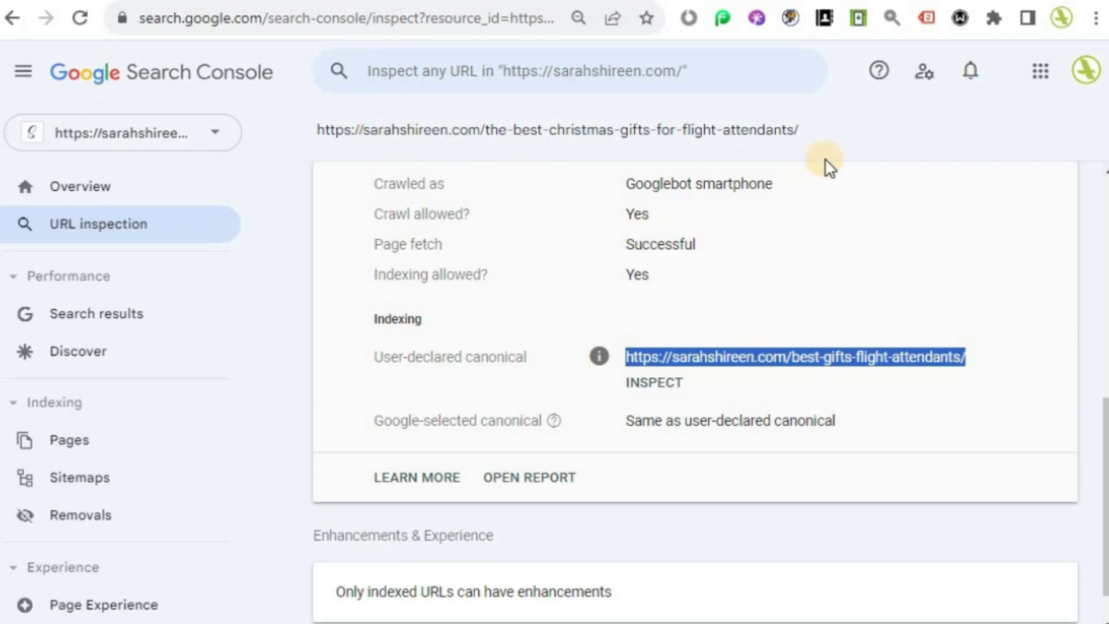
- Copy the inspected URL /the-best-christmas-gifts-for-flight-attendants/ and enter it as the source URL of a new redirection in WordPress
left_click_drag(821, 126, 311, 125)
key("ctrl+c")
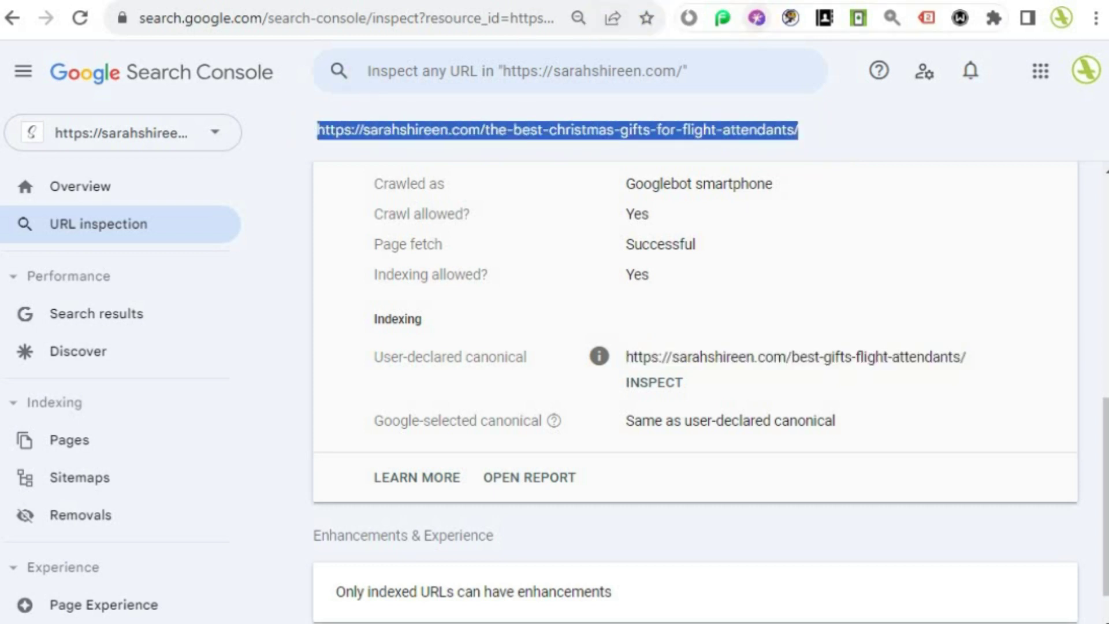
left_click(656, 1)
scroll(644, 365, "down", 3)
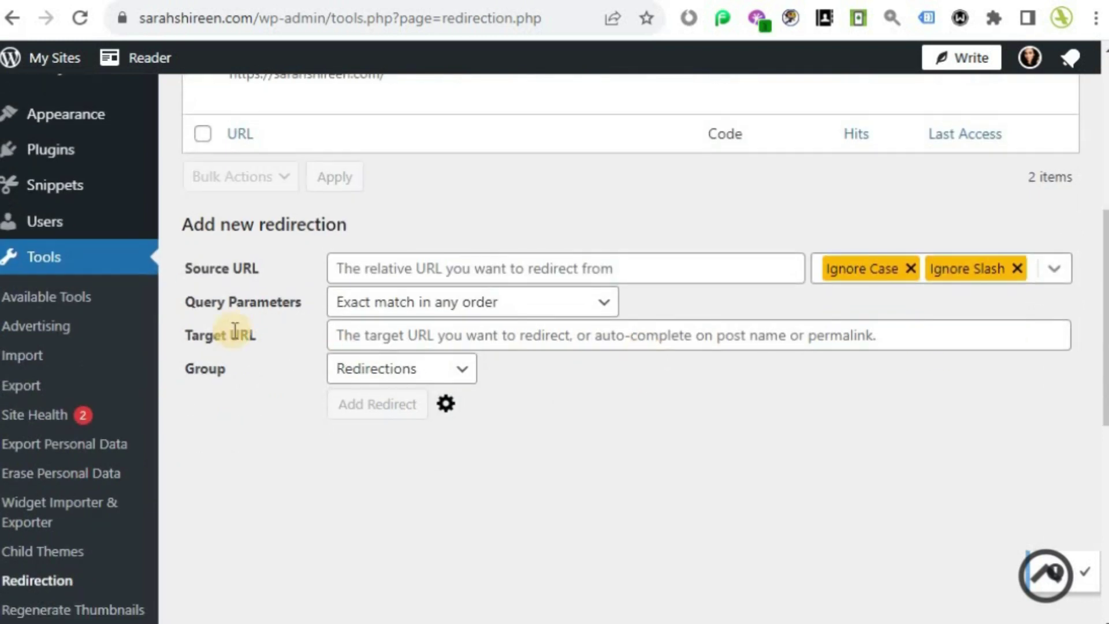
left_click(376, 267)
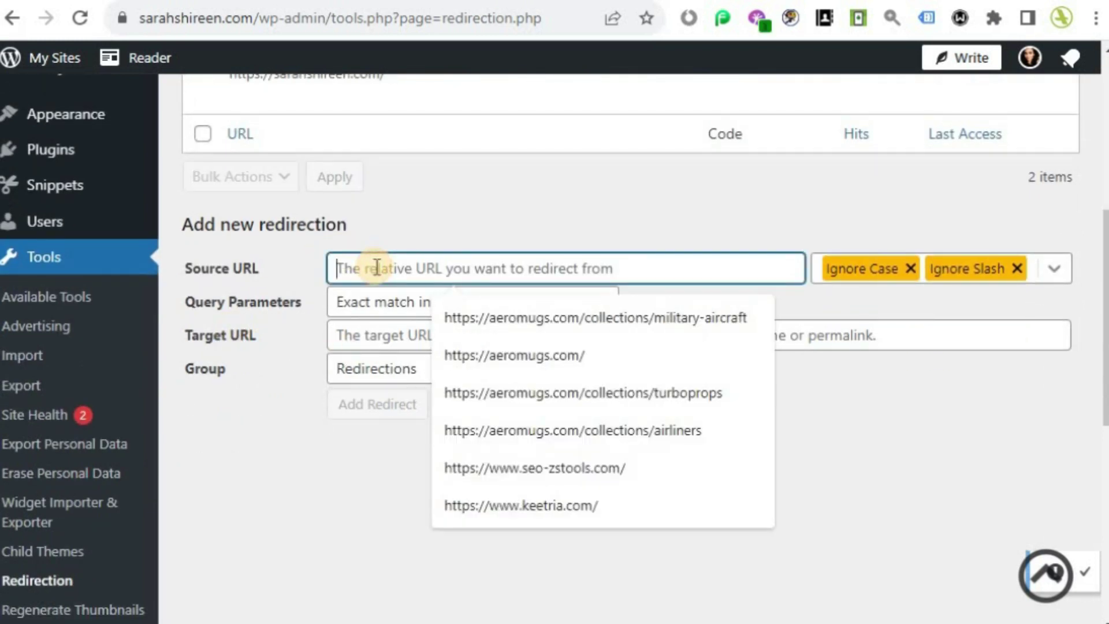
key("ctrl+v")
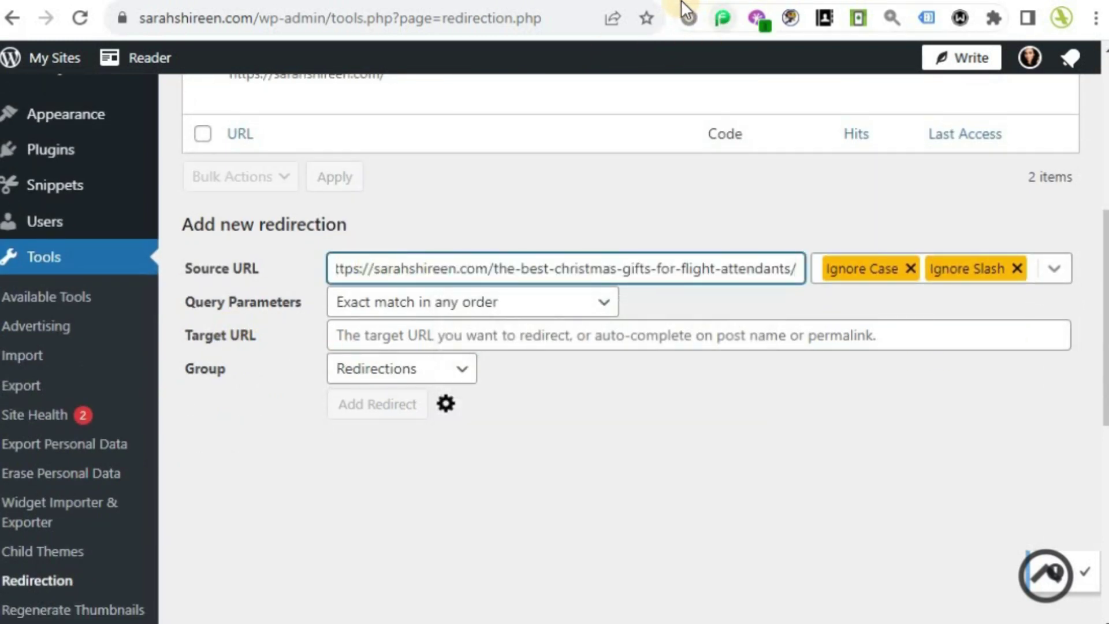
- Add the WordPress redirect with the user-declared canonical URL /best-gifts-flight-attendants/, copied from Search Console, as its target URL
key("ctrl+Tab")
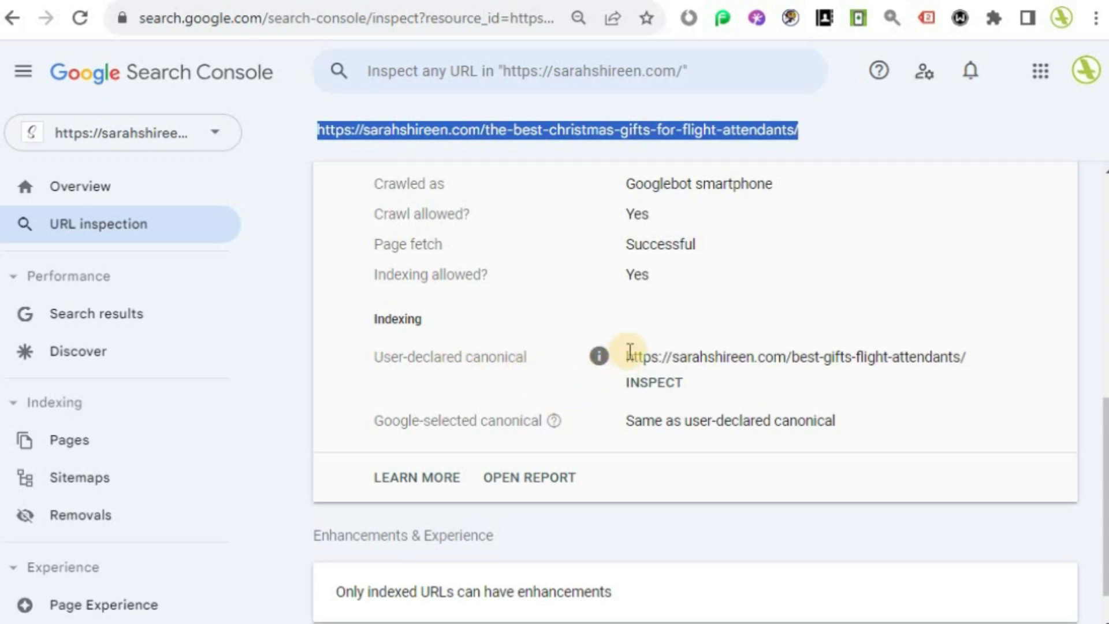
left_click_drag(626, 354, 1006, 350)
key("ctrl+c")
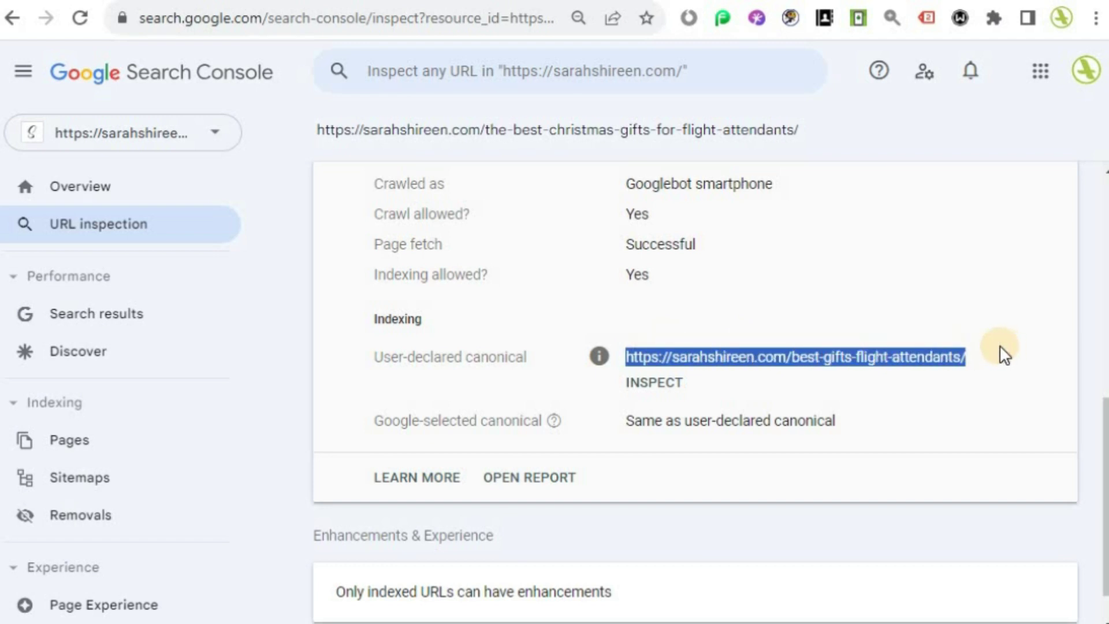
left_click(716, 0)
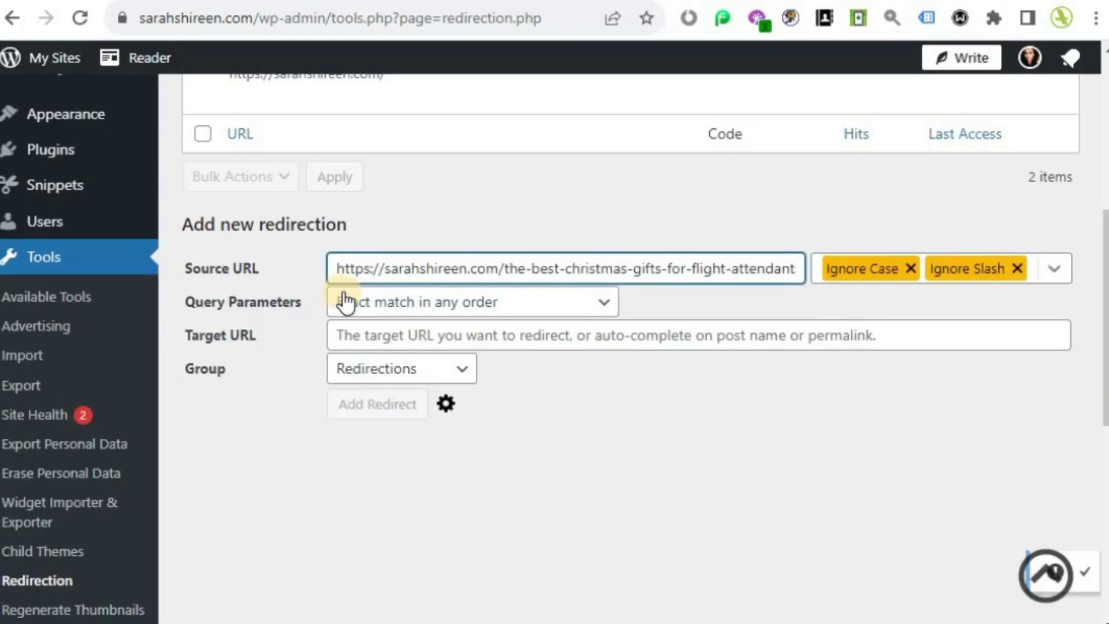
left_click(385, 338)
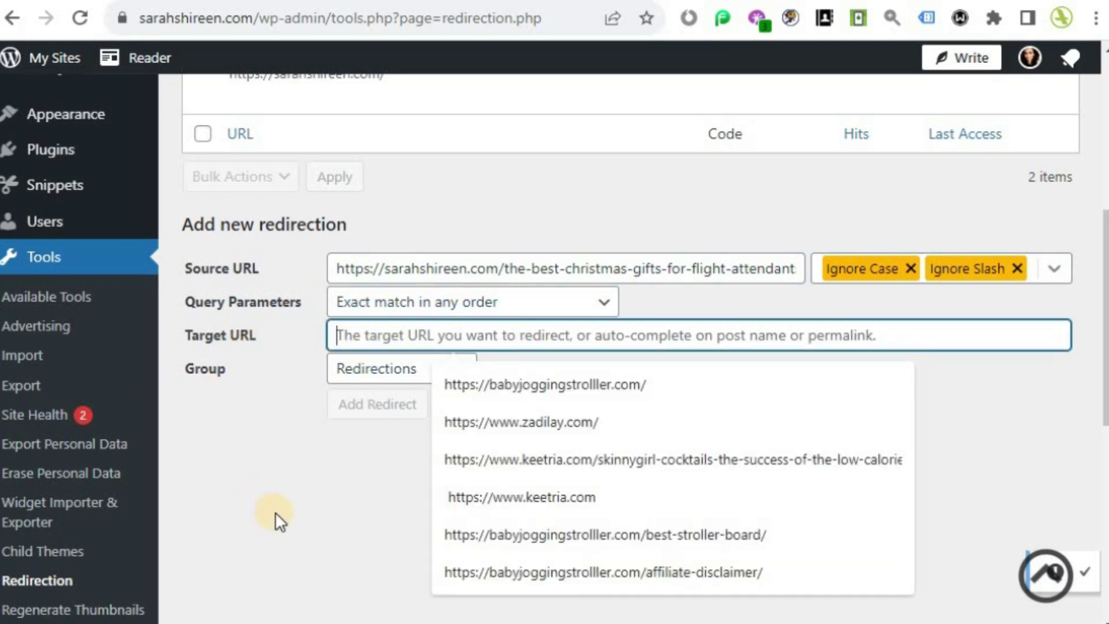
key("ctrl+v")
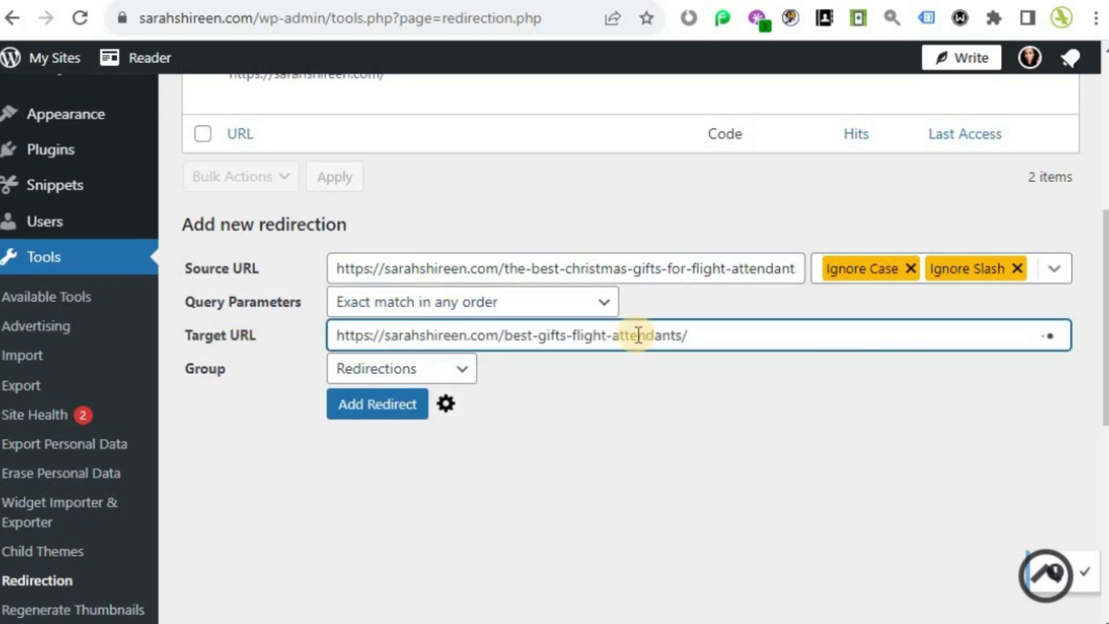
left_click(377, 407)
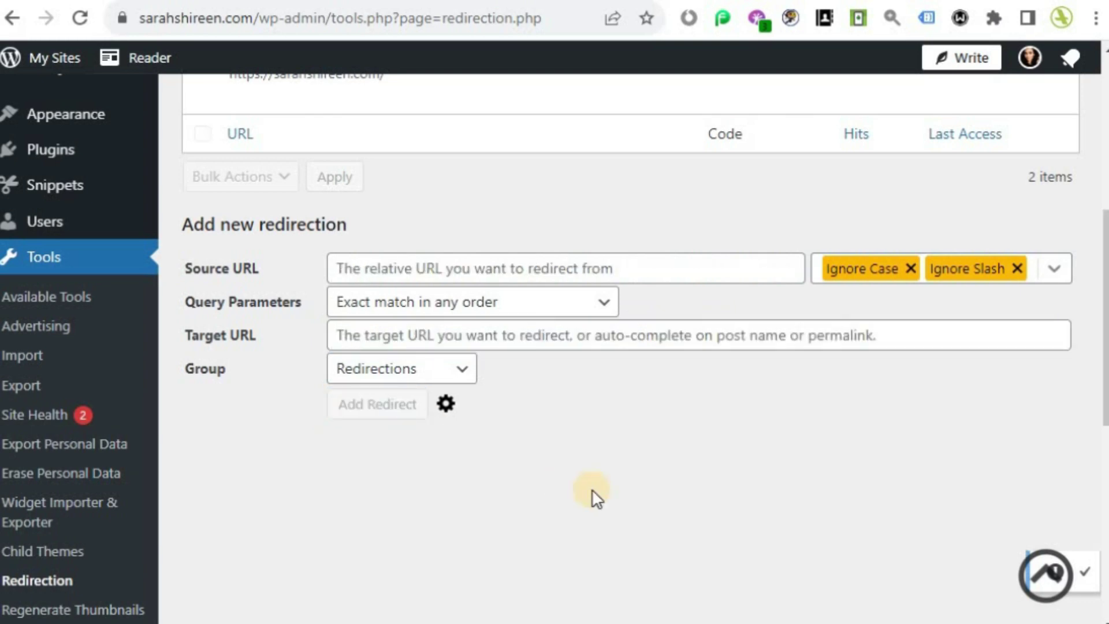
scroll(591, 489, "up", 5)
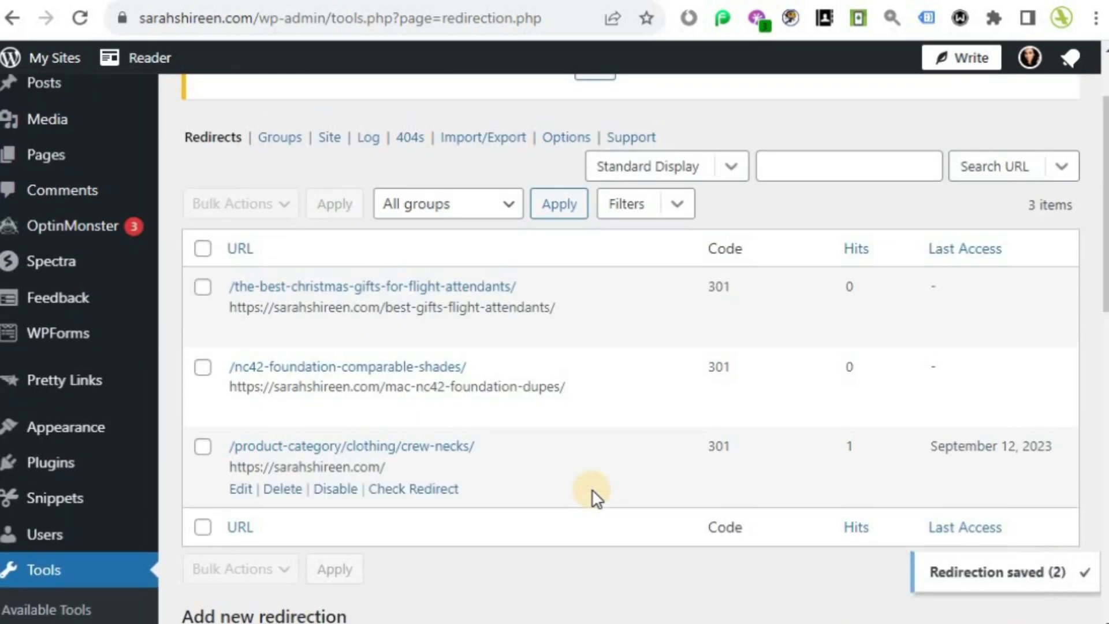
- Start validation of the fix for the "Page with redirect" issue in Google Search Console
scroll(595, 496, "down", 2)
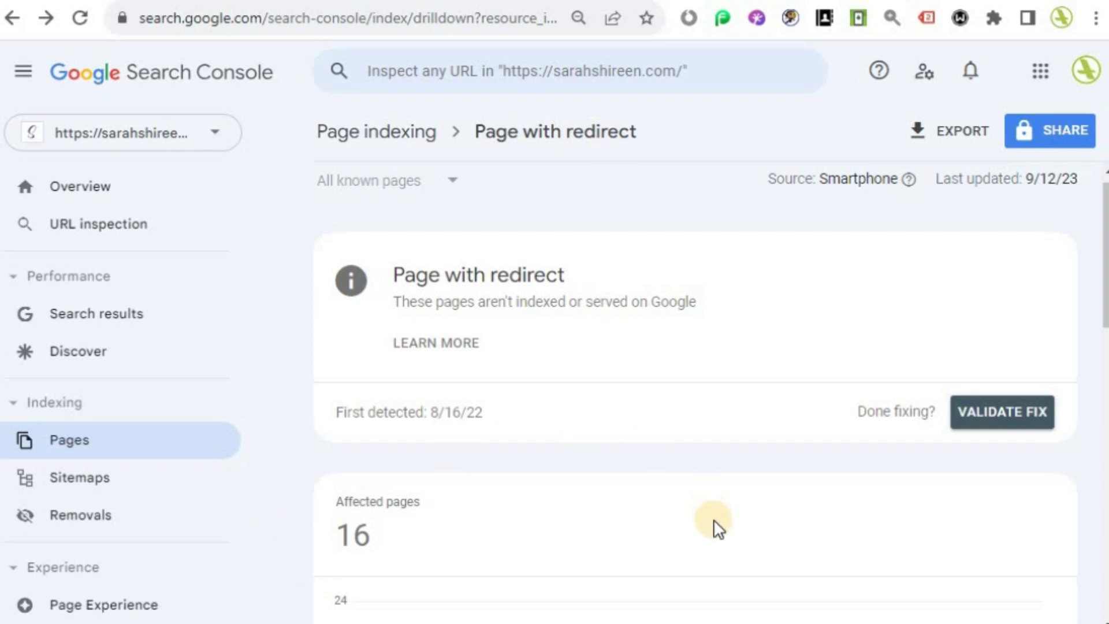
scroll(612, 527, "down", 3)
scroll(635, 520, "up", 2)
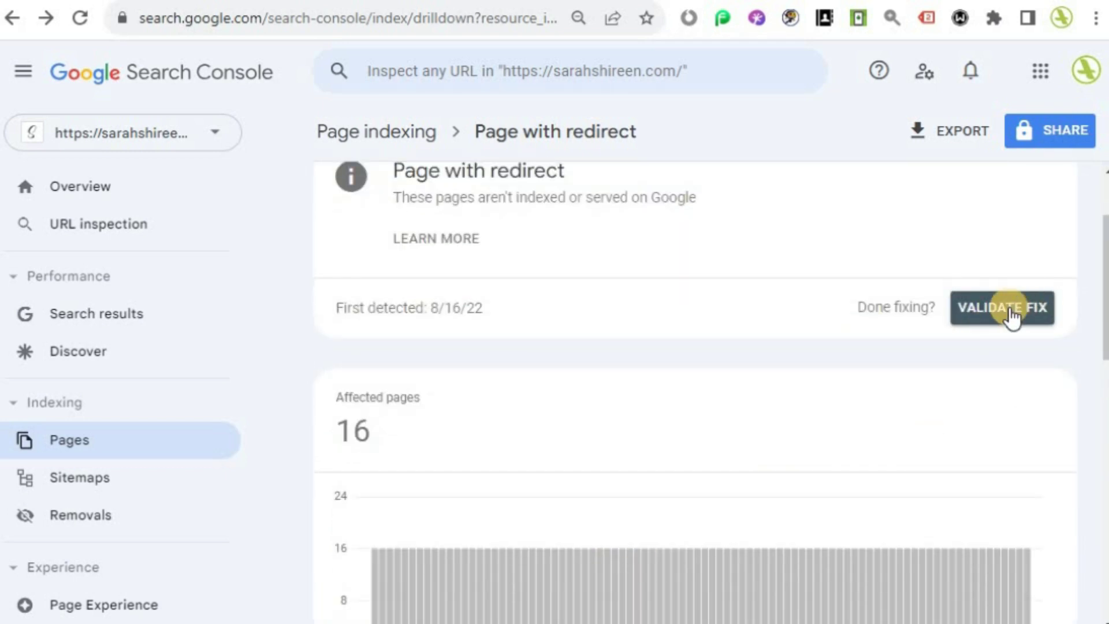
left_click(1011, 315)
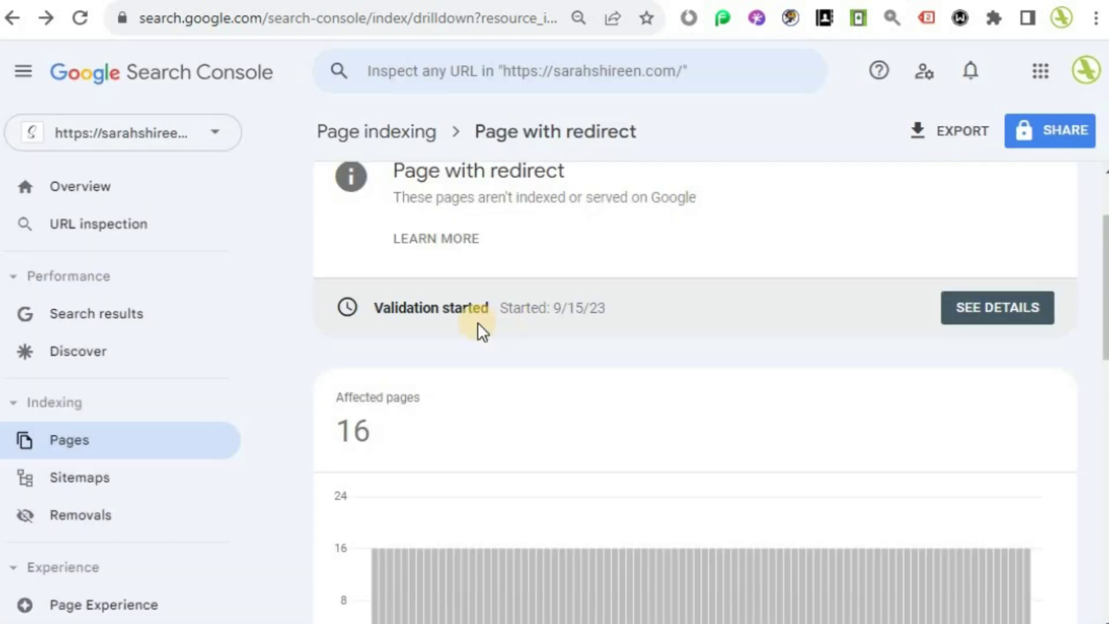
scroll(667, 313, "up", 2)
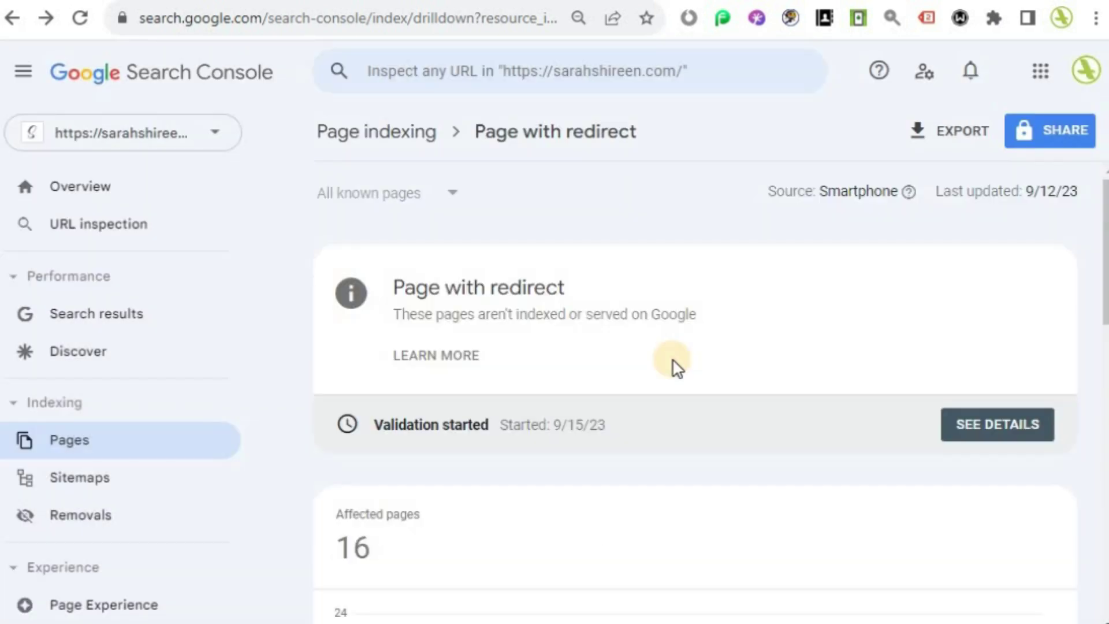